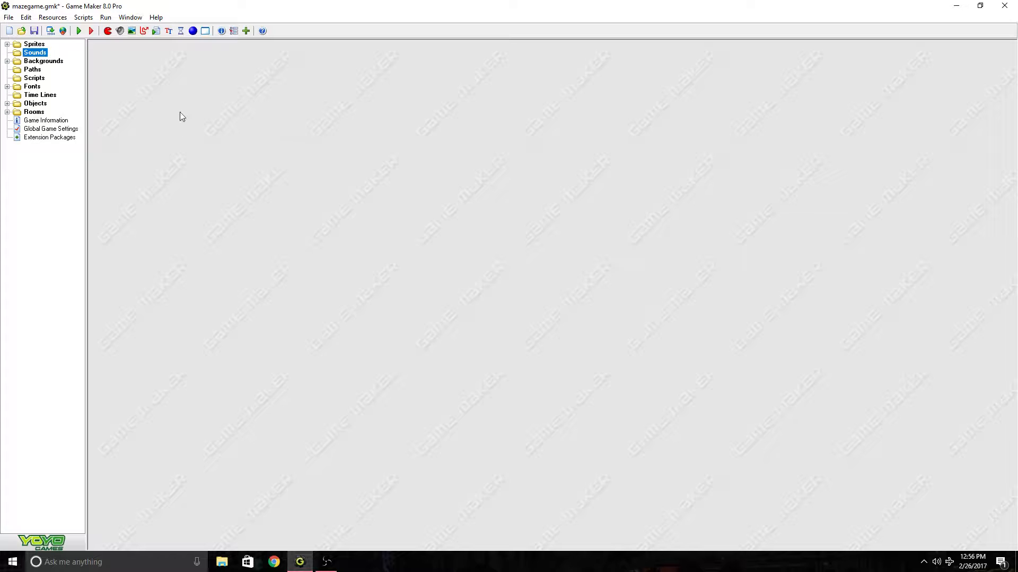
Step: Run the maze game in debug mode, start it and collect coins in the first room
left_click(91, 31)
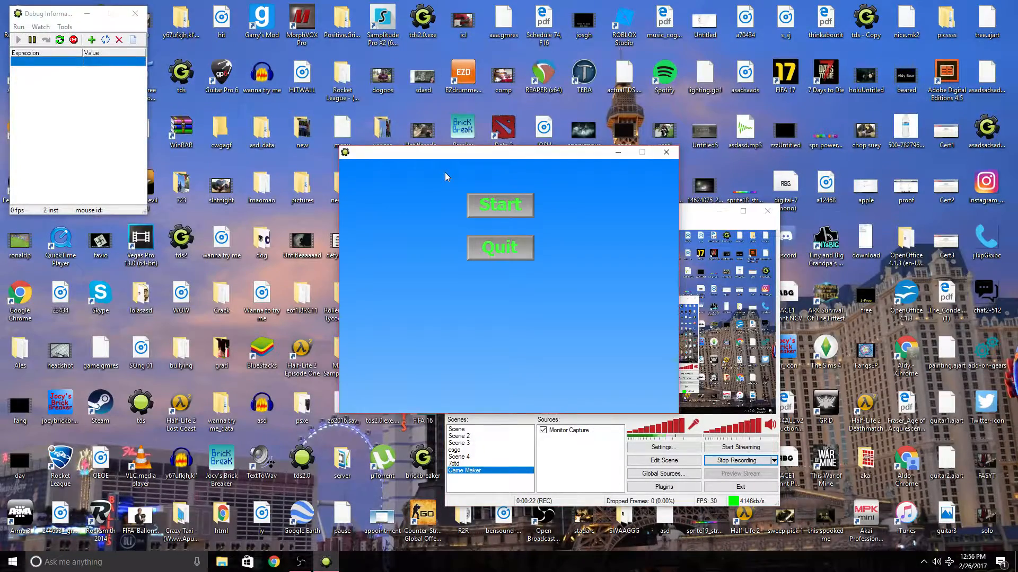
left_click(502, 210)
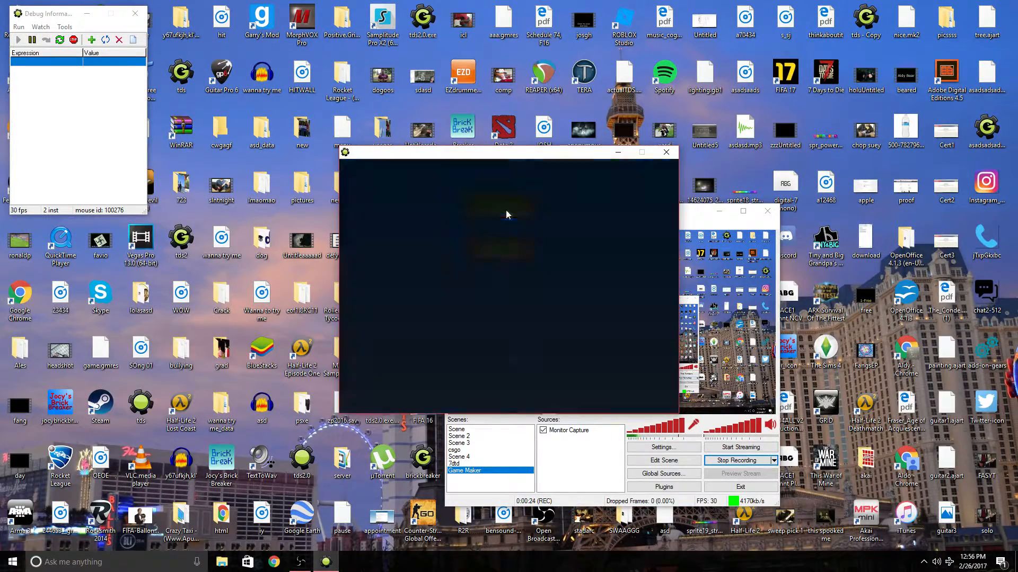
key("Down")
key("Right")
key("Down")
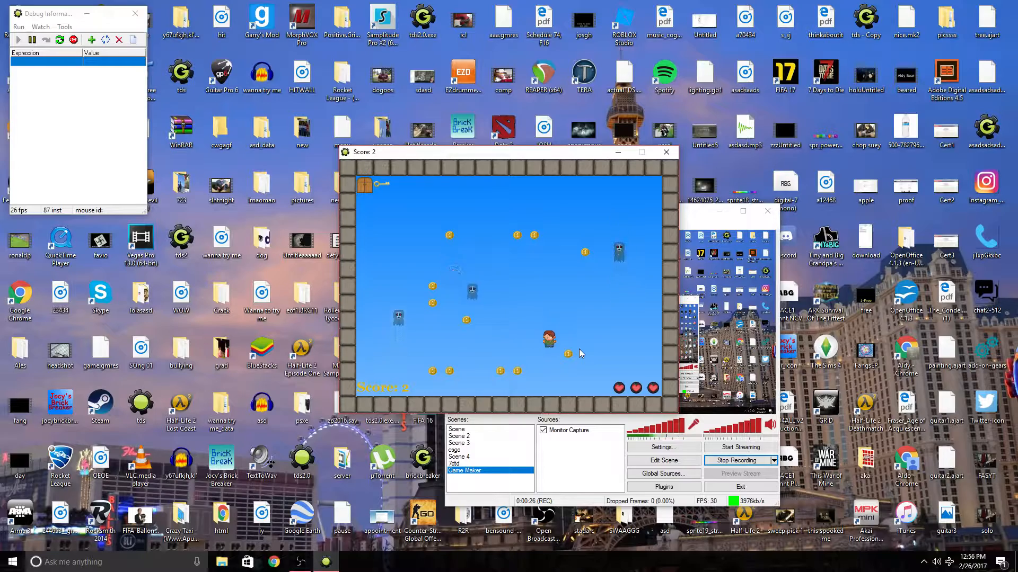
key("Left")
key("Up")
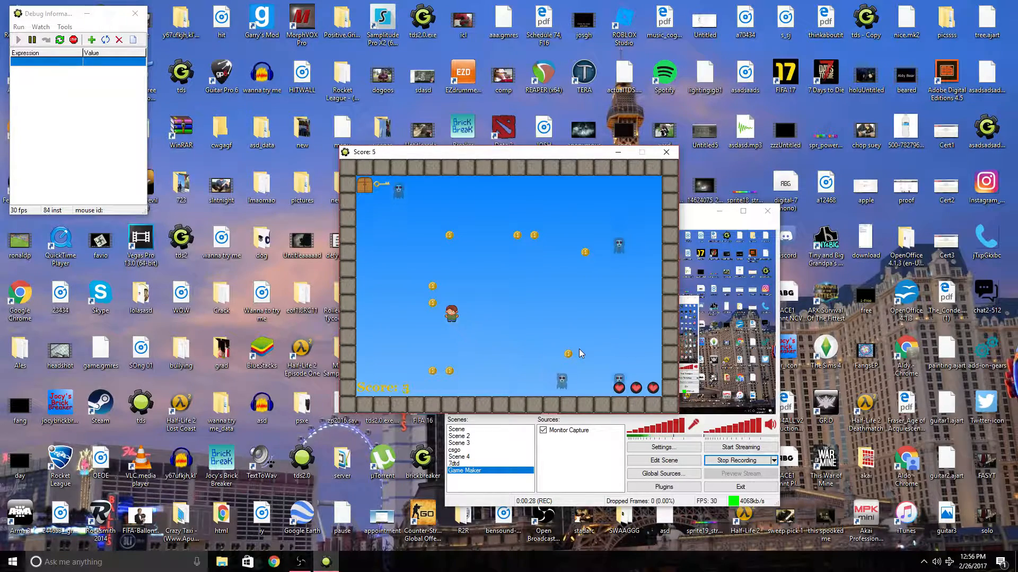
key("Up")
key("Right")
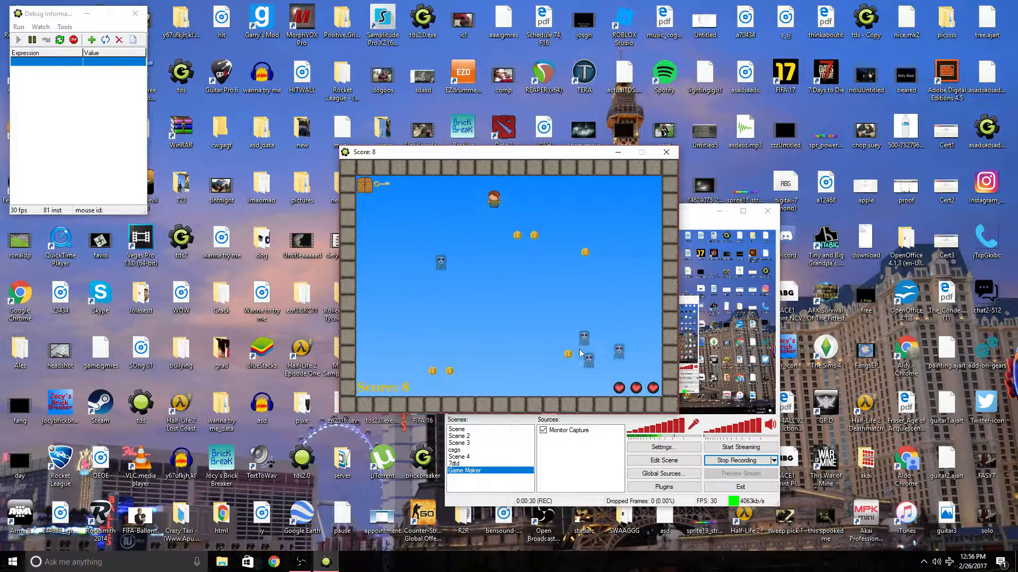
Step: Collect the key, go through the door, then play the second room to the win message and dismiss it
key("Left")
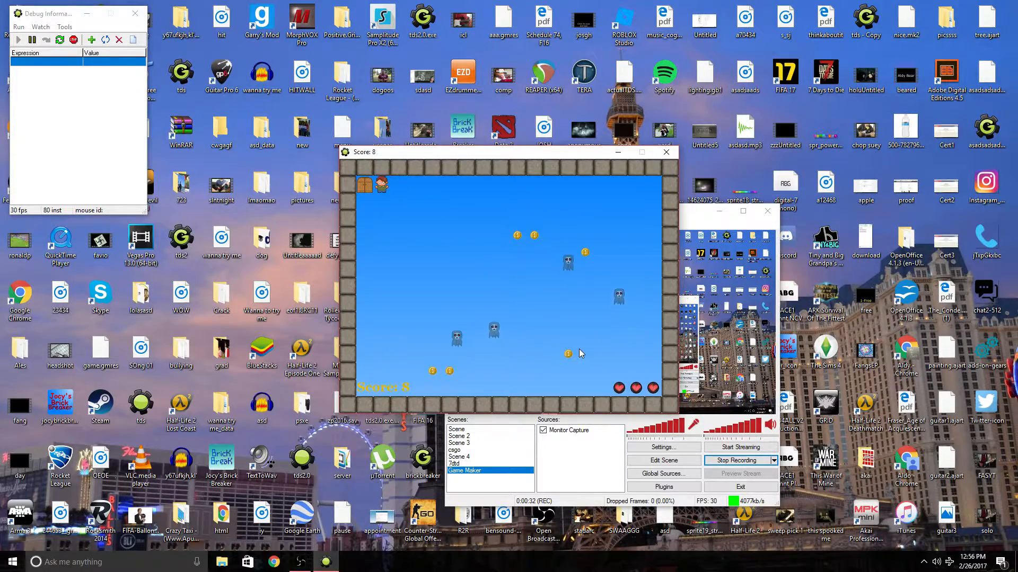
key("Up")
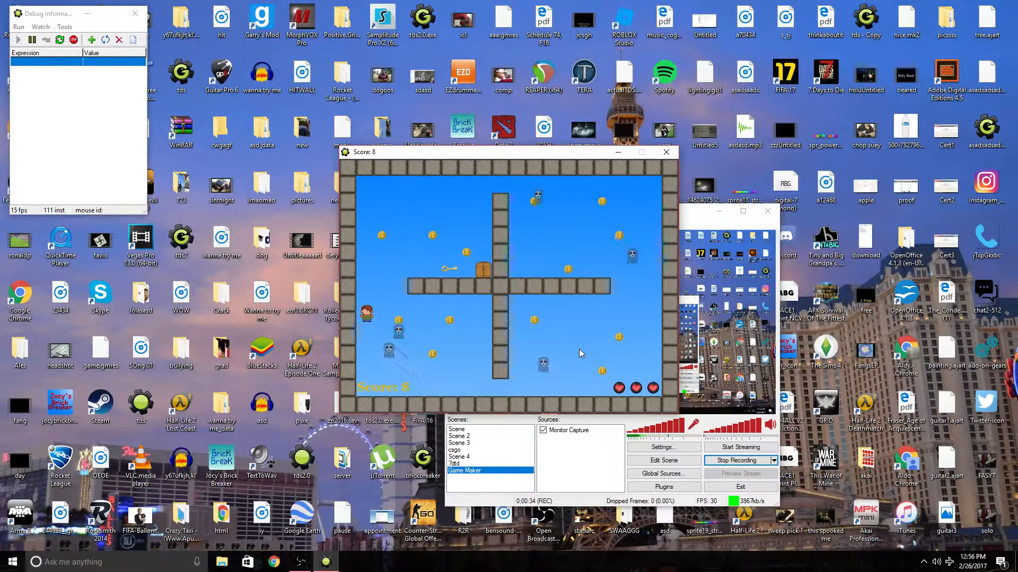
key("Right")
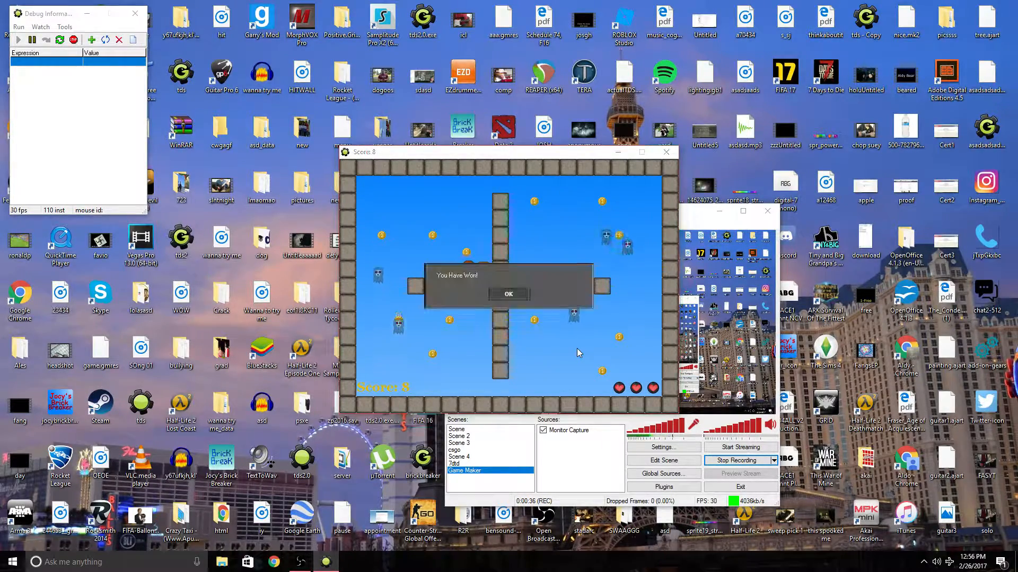
left_click(518, 299)
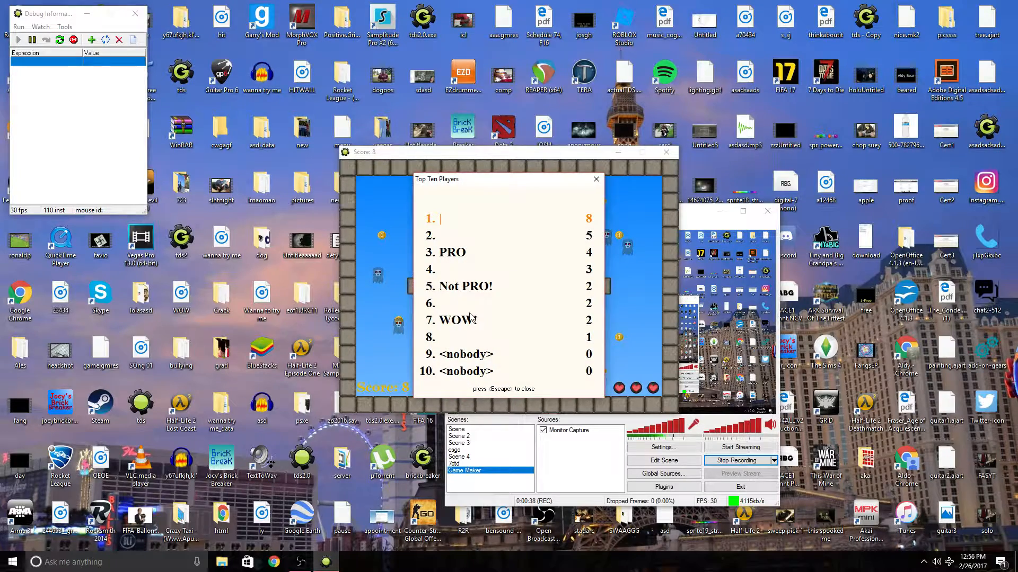
Step: Enter a player name in the top ten list and quit the game
type("Np")
key("BackSpace")
key("BackSpace")
type("o Fa")
key("Return")
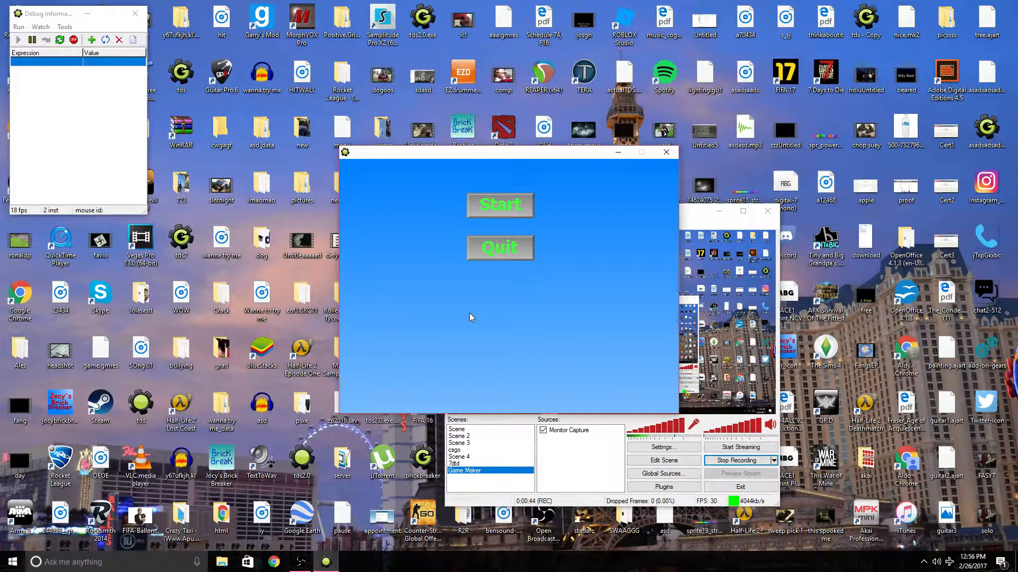
left_click(517, 252)
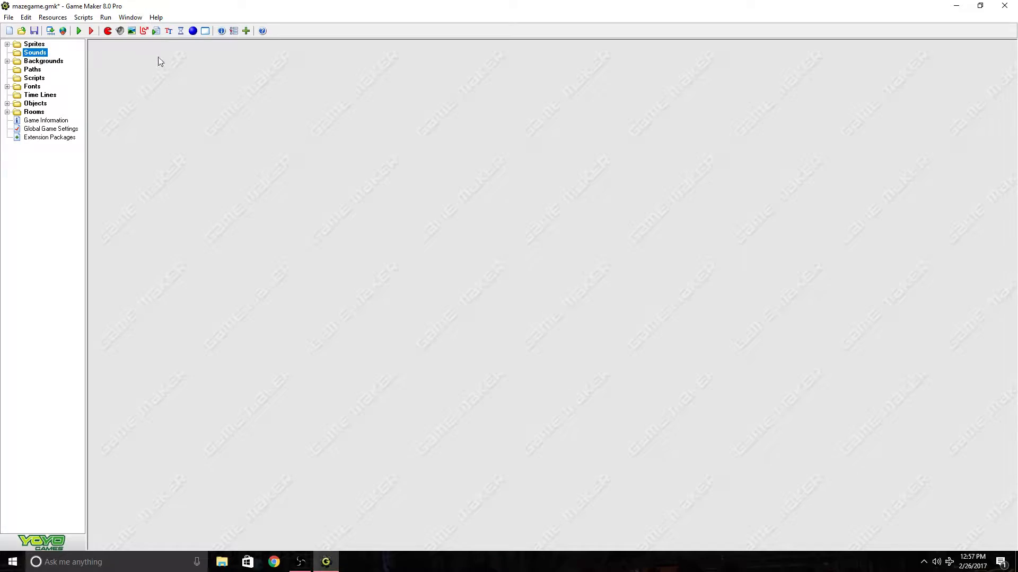
Step: Create two new sound resources, sound1 and sound2, and close the properties of sound2
right_click(34, 52)
right_click(34, 52)
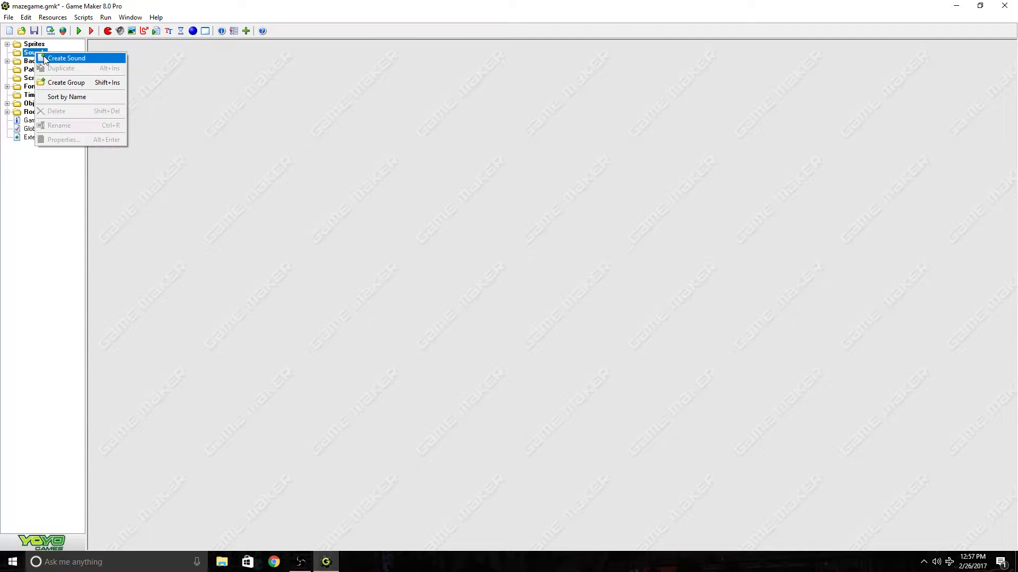
left_click(44, 57)
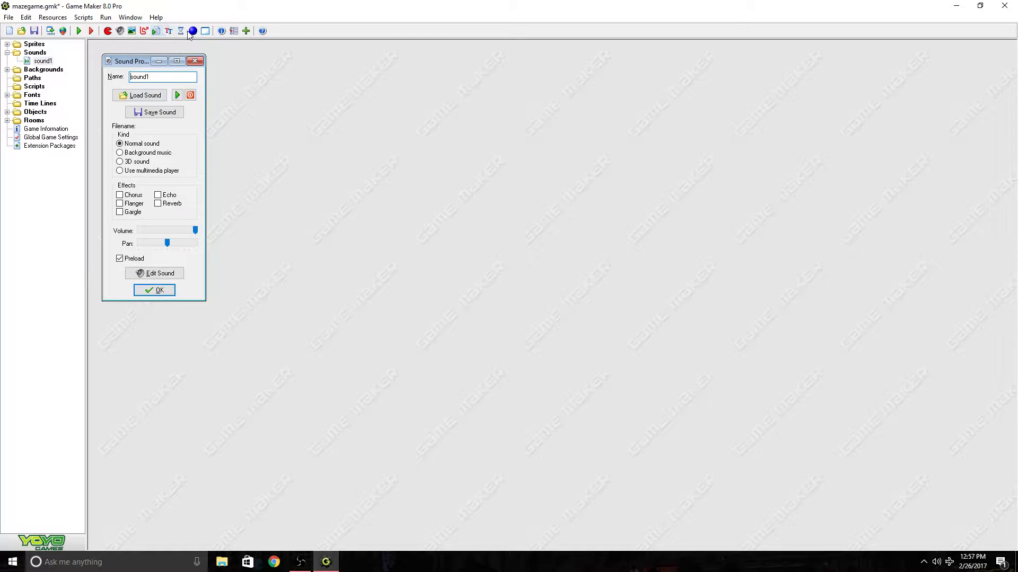
left_click(120, 31)
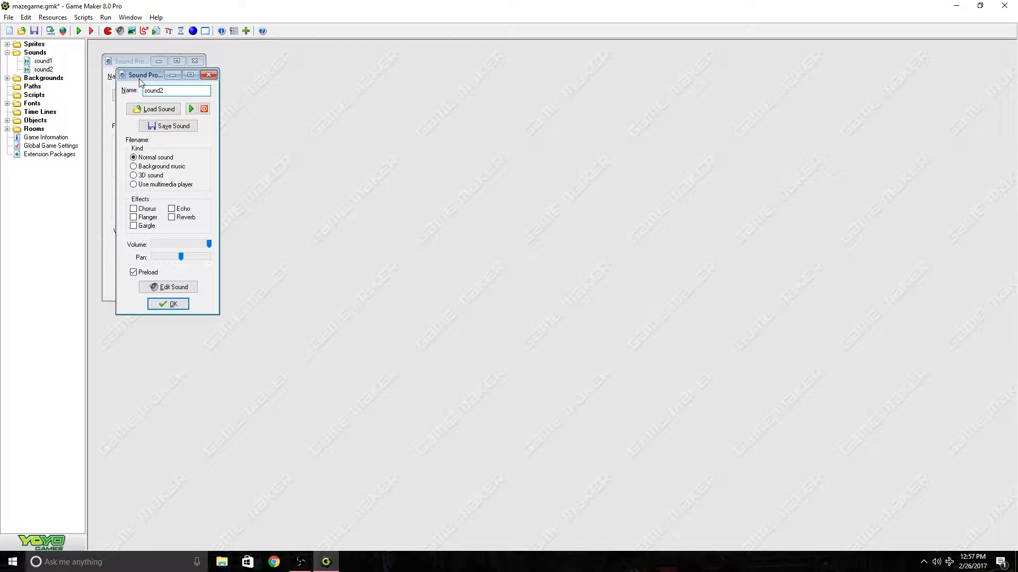
left_click(208, 75)
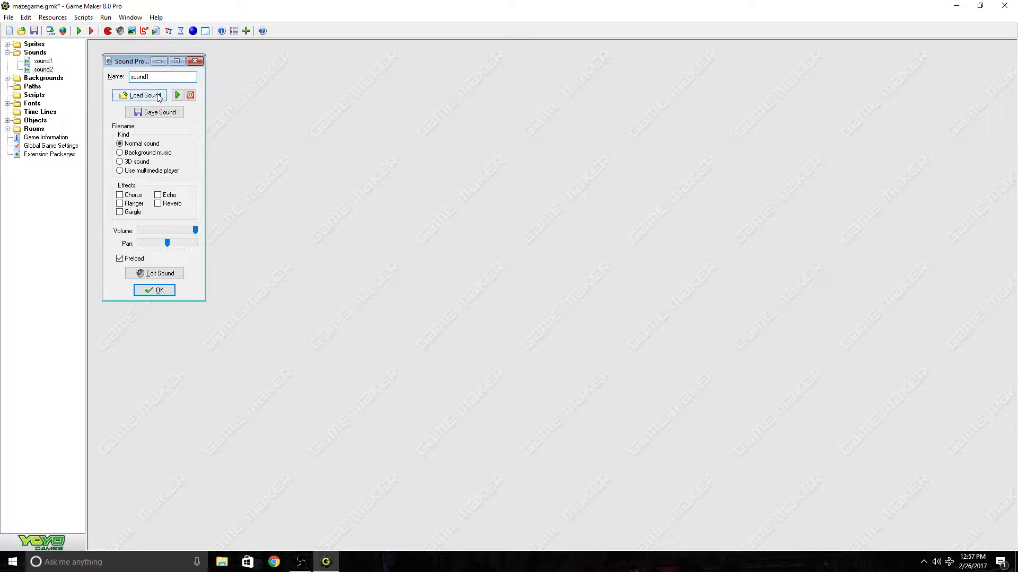
Step: Browse for a sound file to load into sound1, checking the Documents folder and returning to its Sounds folder
left_click(167, 78)
left_click(151, 96)
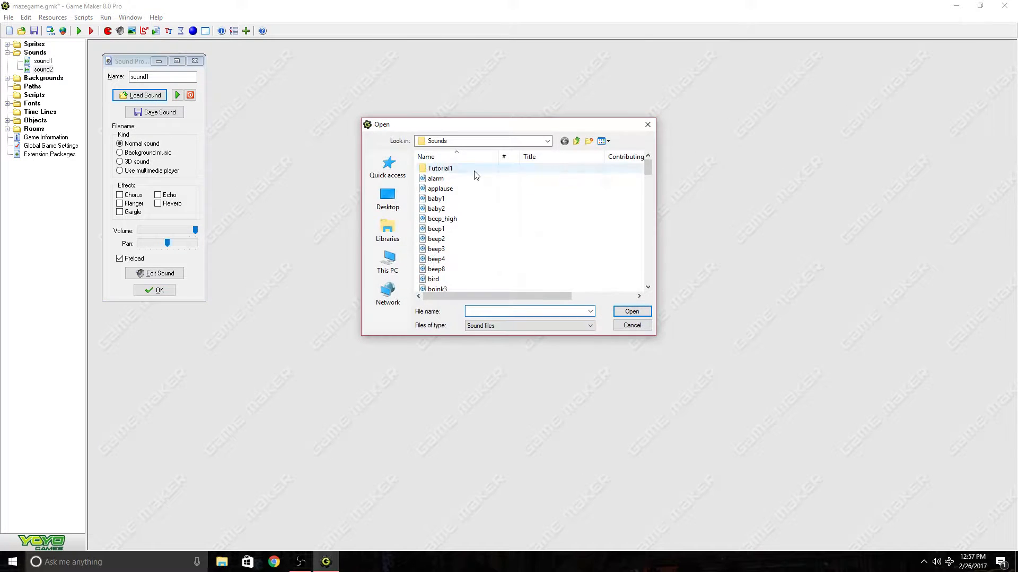
scroll(475, 175, "down", 20)
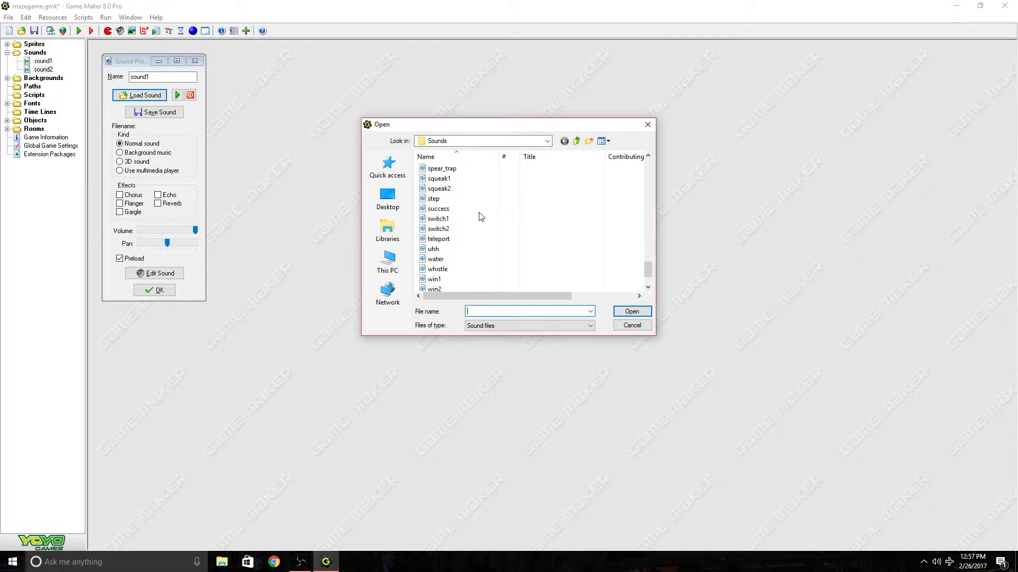
scroll(481, 216, "up", 12)
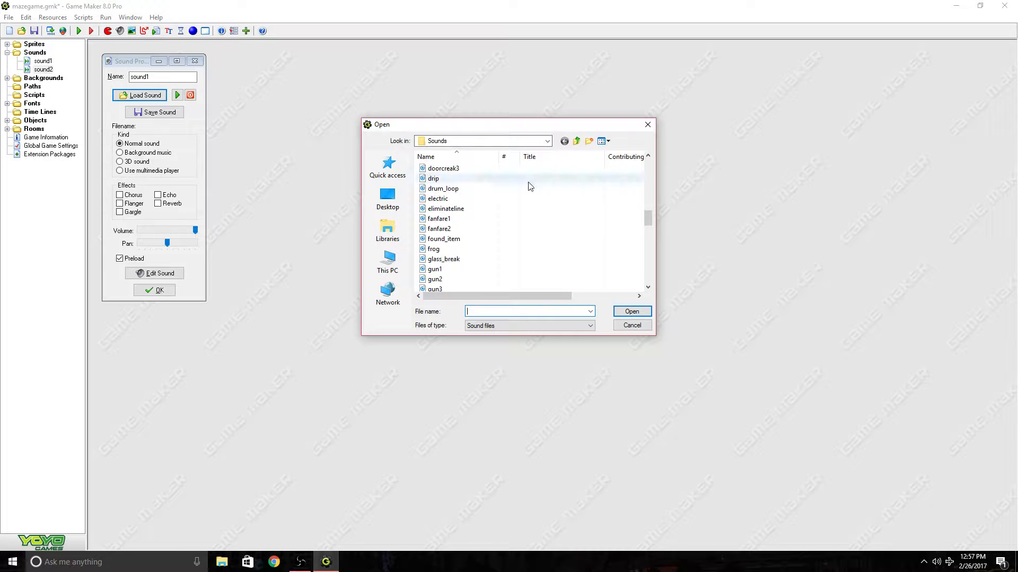
left_click(577, 141)
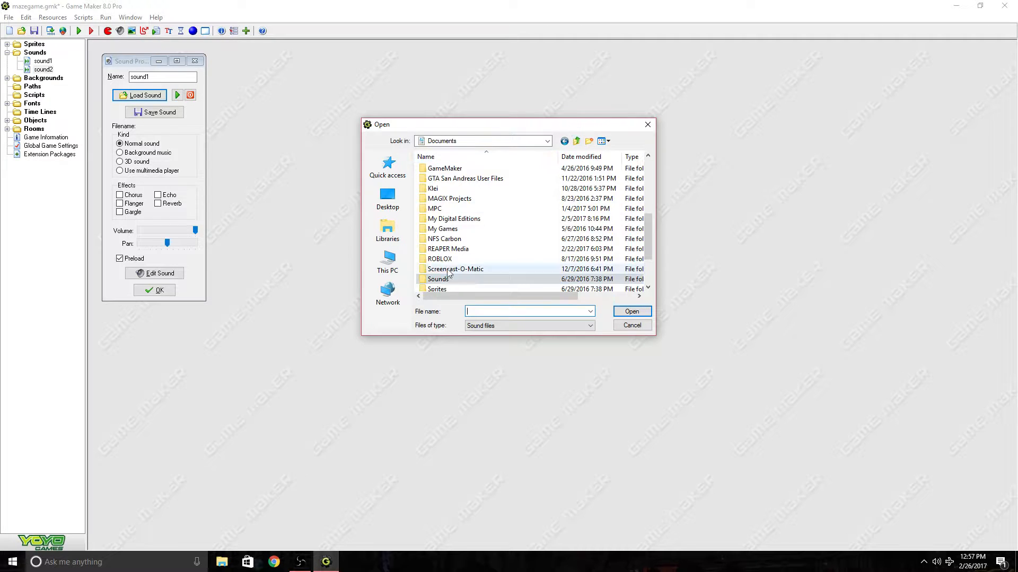
scroll(448, 274, "down", 2)
left_click(439, 229)
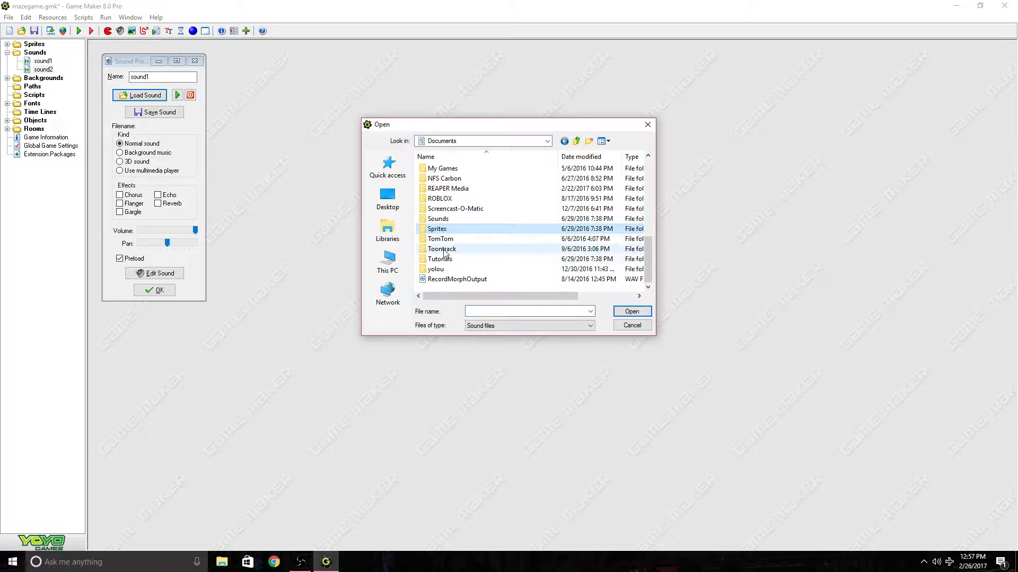
double_click(438, 219)
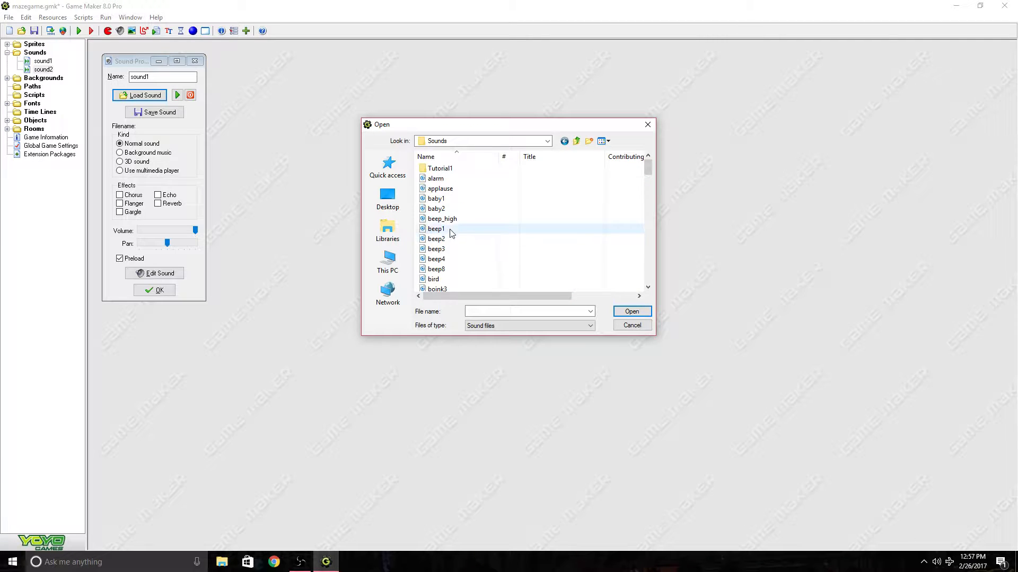
Step: Load the lose2 file from the Sounds folder into sound1 and play it as a preview
scroll(451, 236, "down", 15)
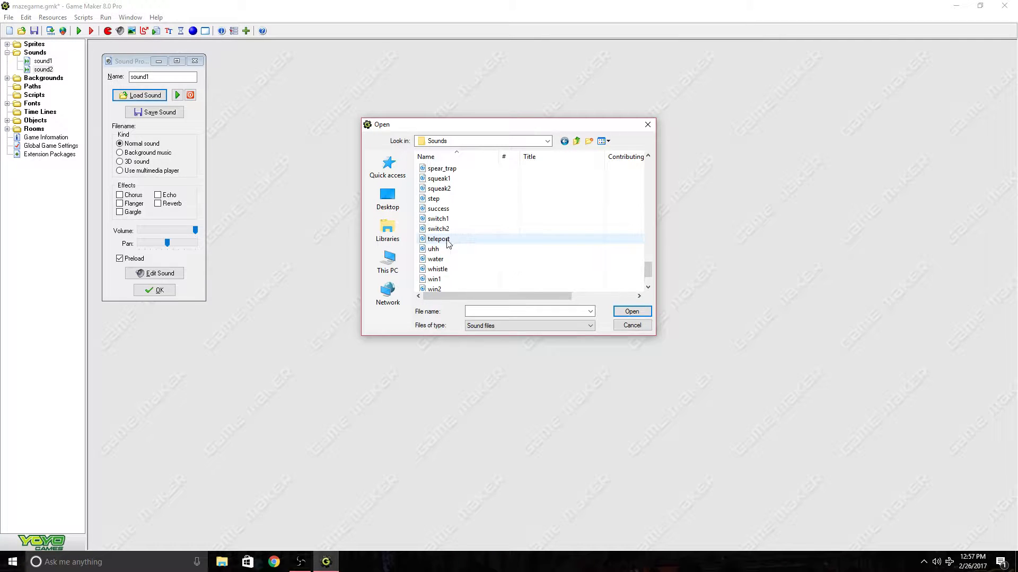
scroll(449, 244, "down", 2)
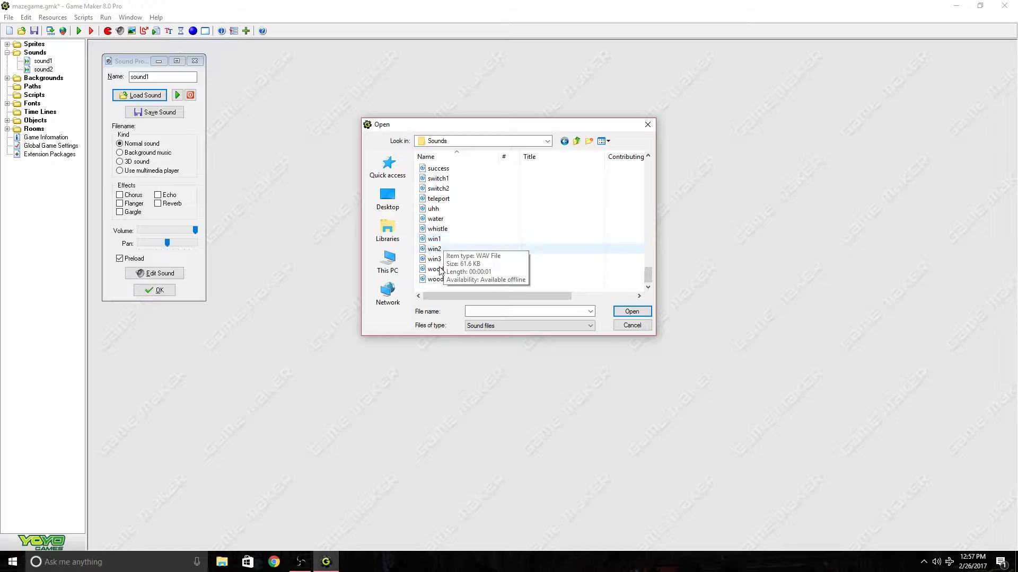
scroll(467, 265, "up", 5)
scroll(461, 265, "up", 8)
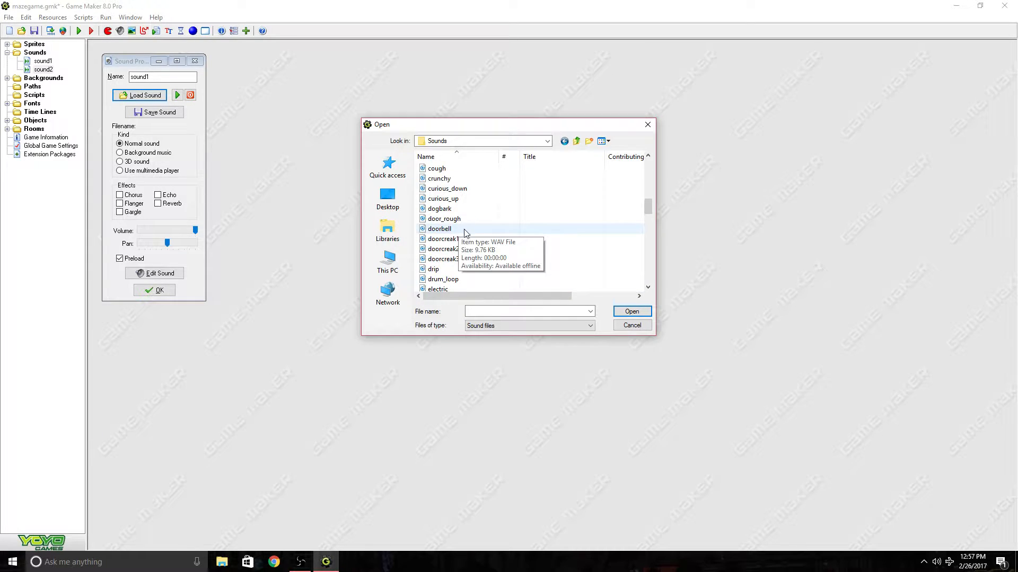
scroll(471, 227, "down", 2)
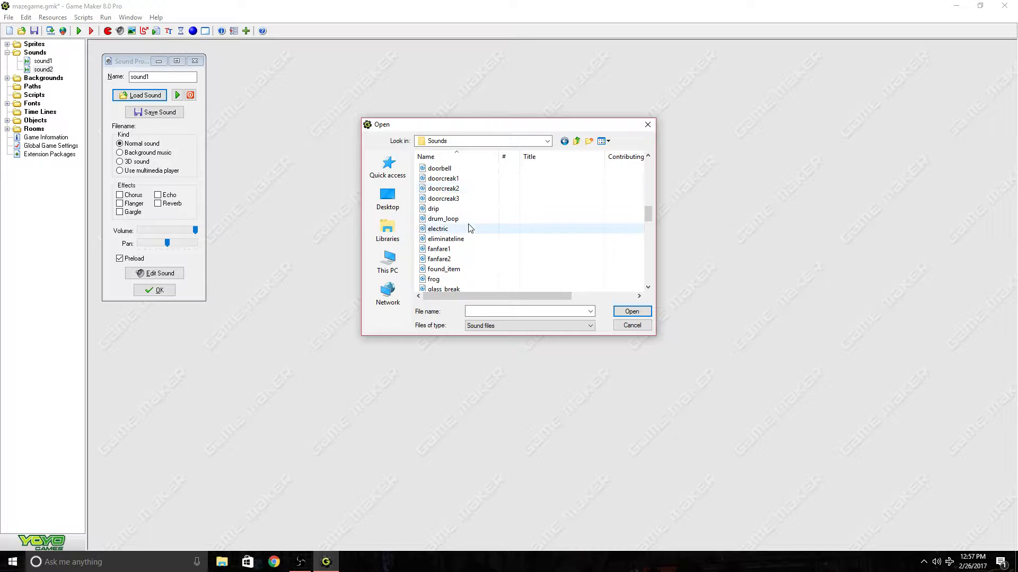
scroll(467, 233, "down", 4)
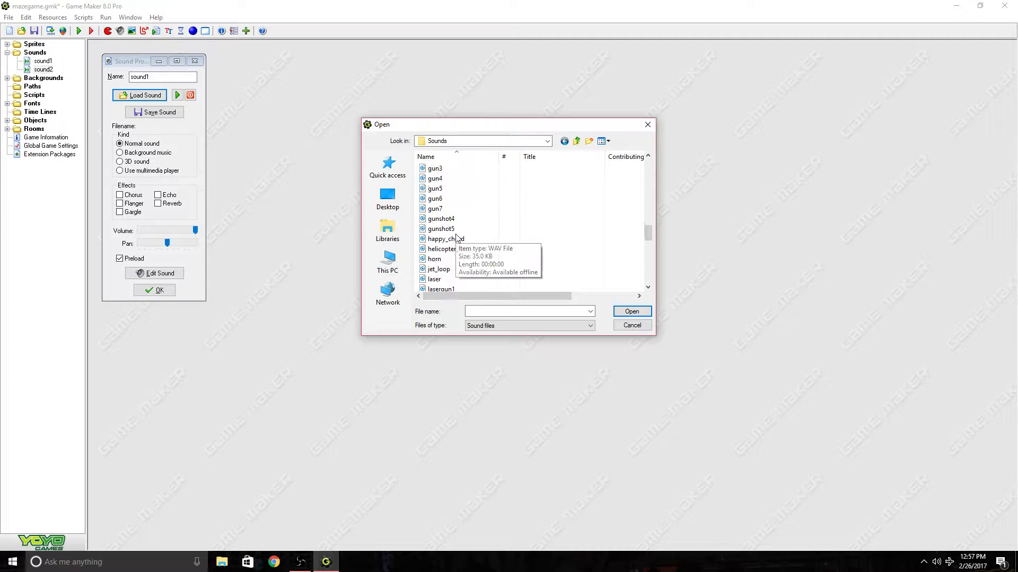
scroll(521, 263, "down", 2)
scroll(523, 264, "down", 2)
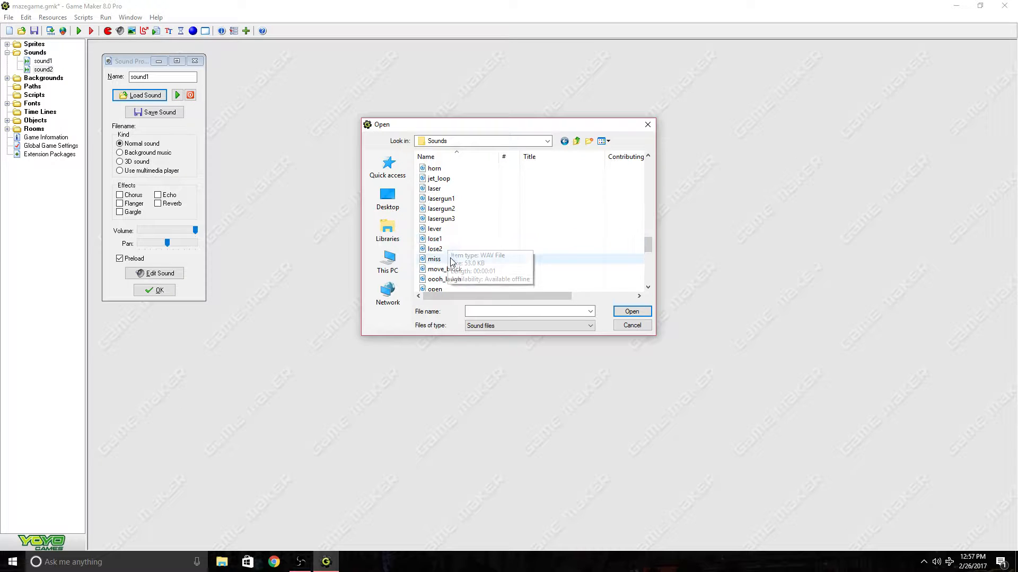
scroll(530, 265, "down", 2)
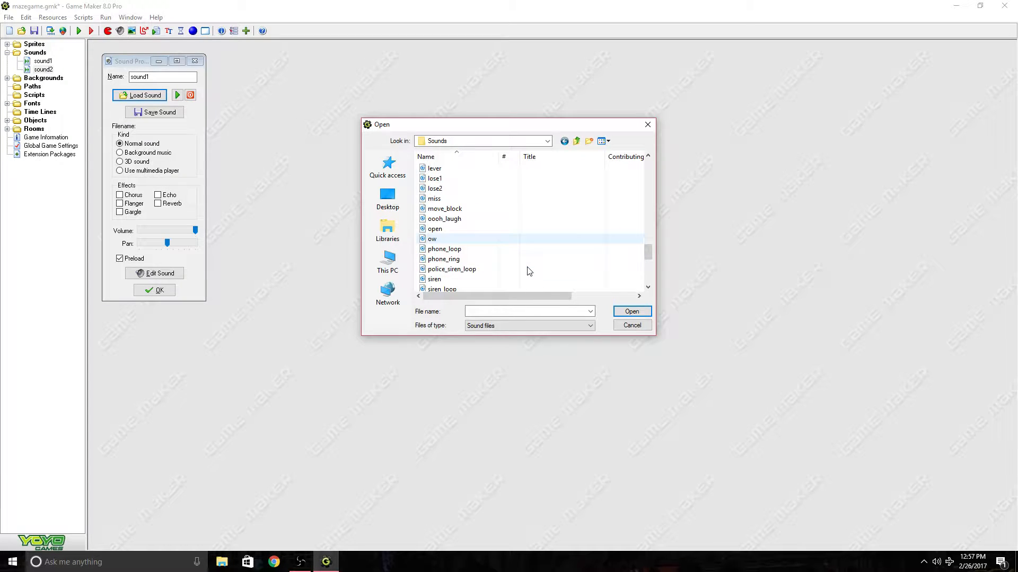
scroll(528, 272, "down", 6)
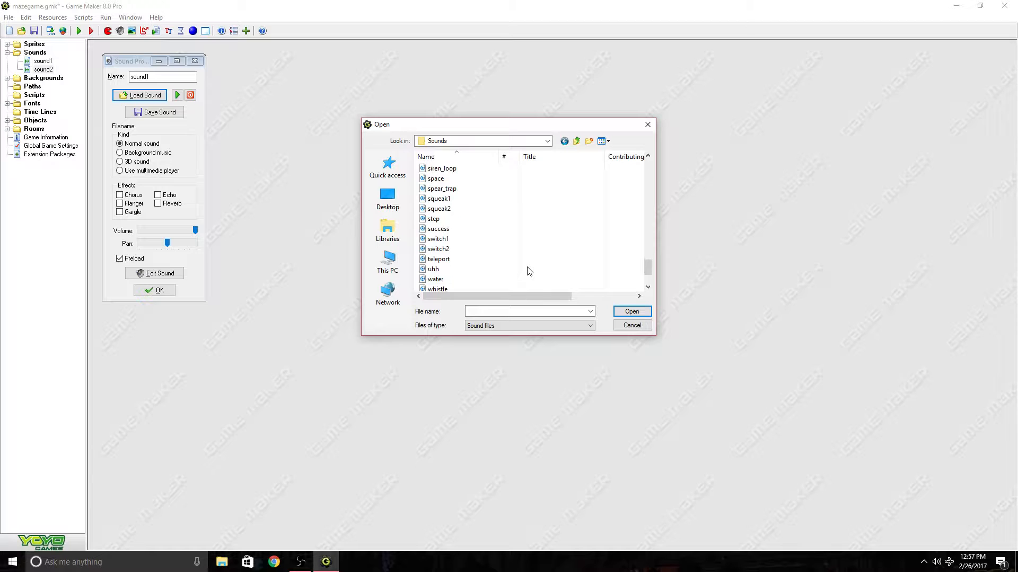
scroll(528, 270, "up", 7)
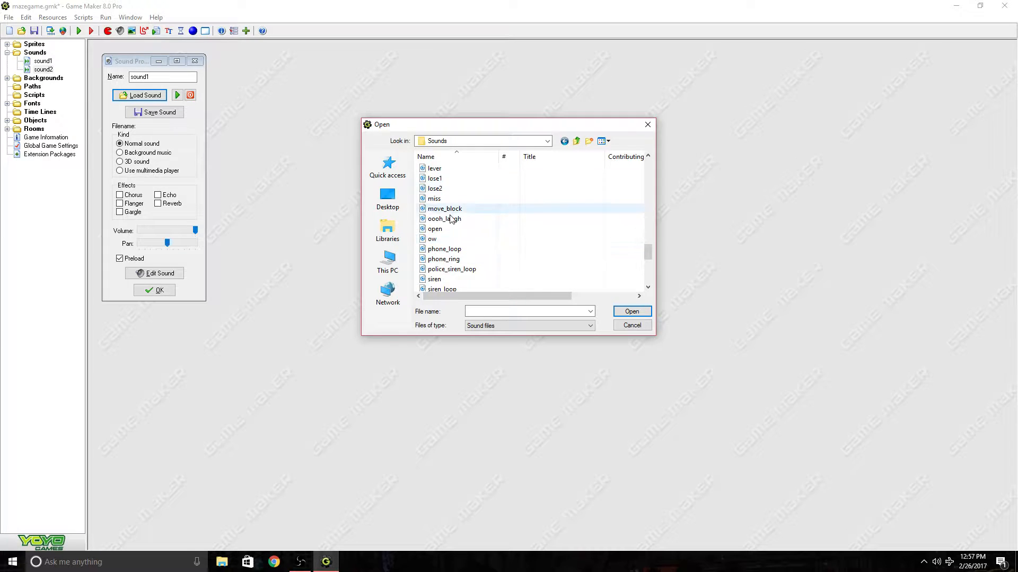
scroll(440, 192, "up", 1)
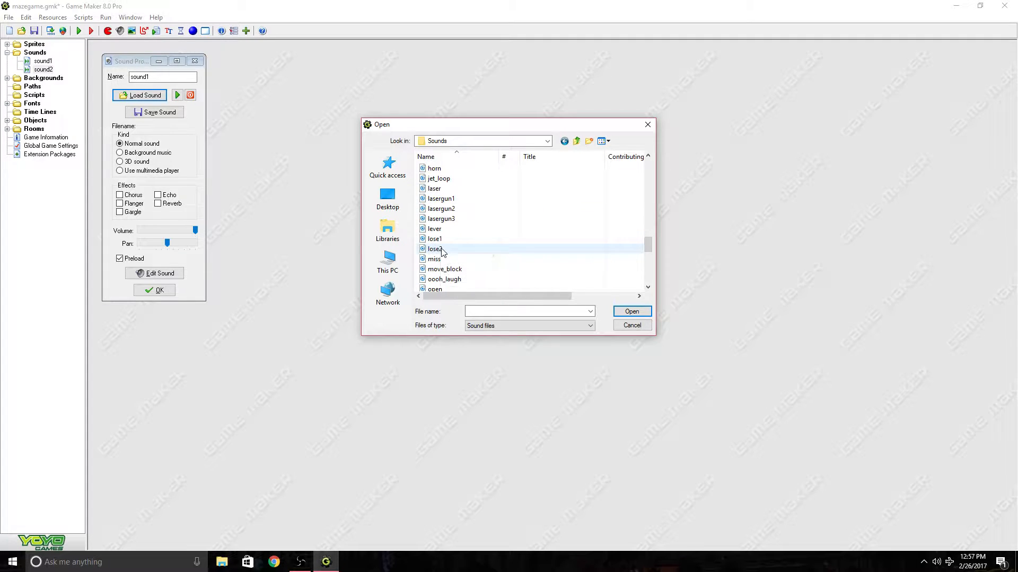
double_click(443, 249)
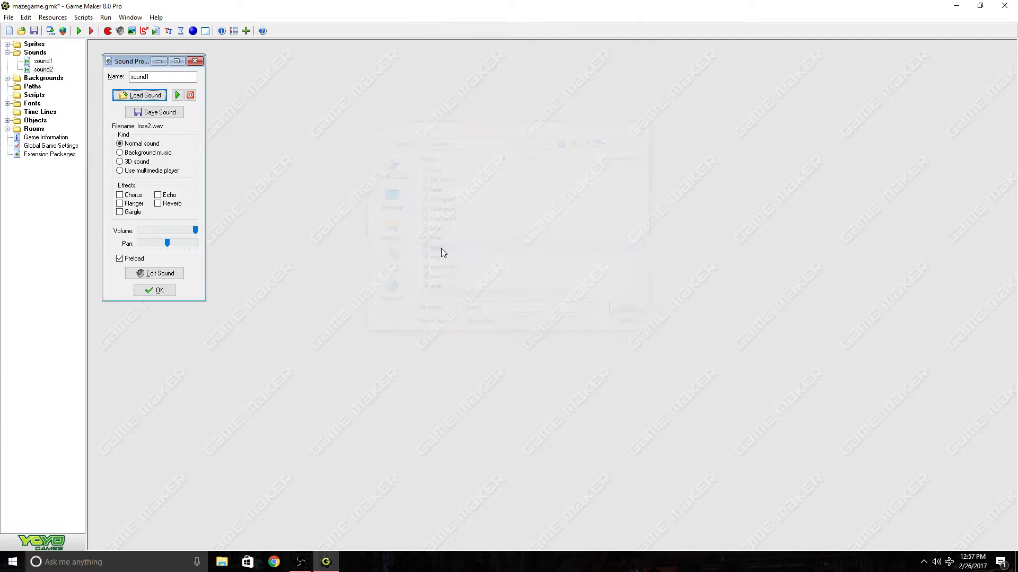
left_click(178, 96)
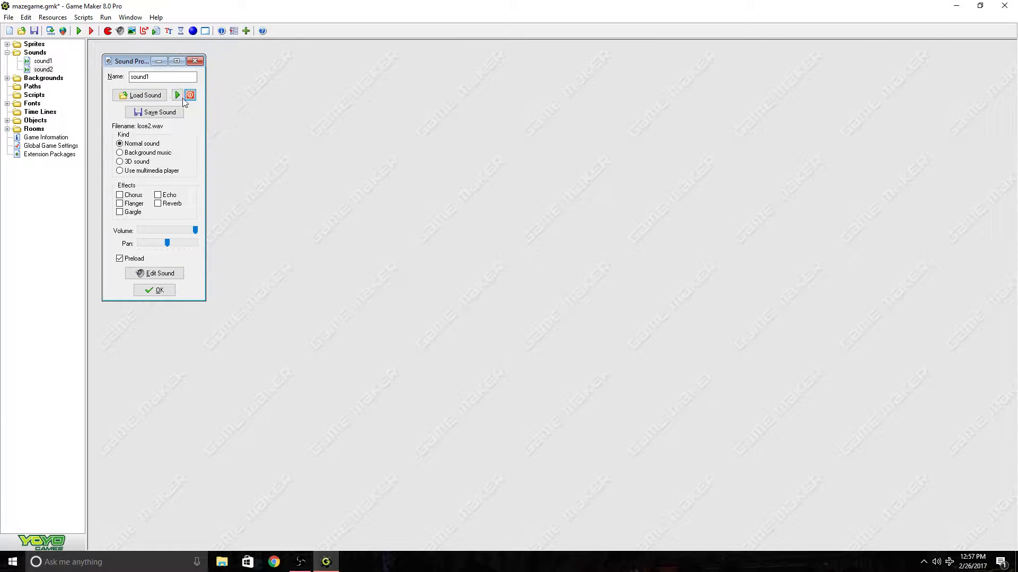
Step: Load the lose1 file from the Sounds folder into sound1, then play and stop its preview
left_click(140, 96)
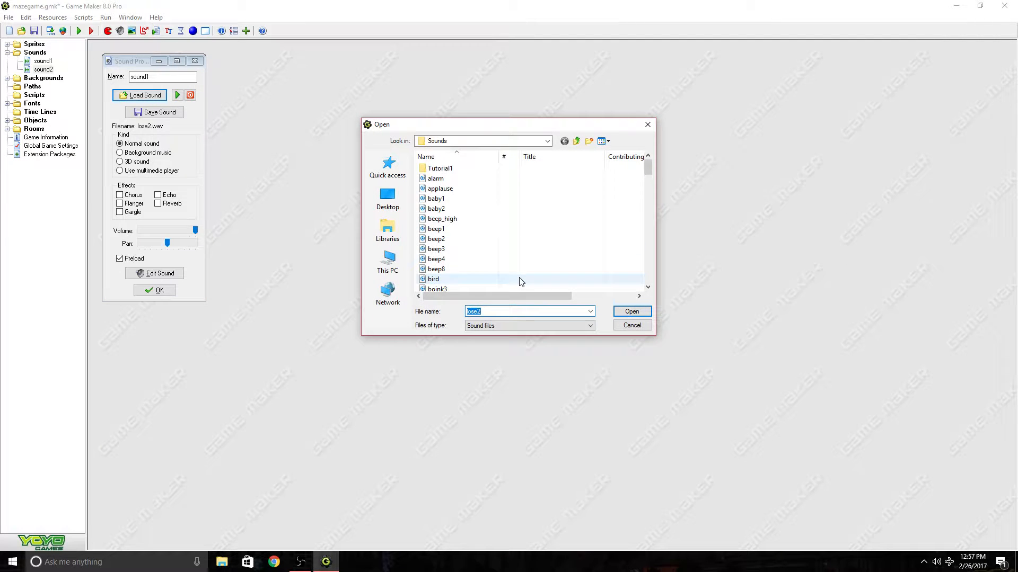
scroll(518, 282, "down", 12)
scroll(451, 255, "down", 6)
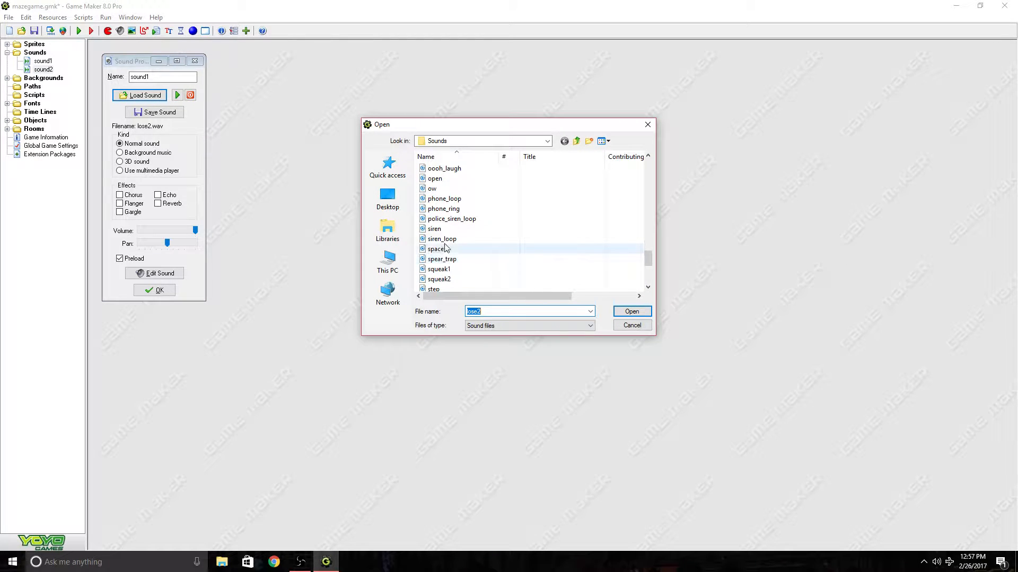
scroll(457, 235, "up", 8)
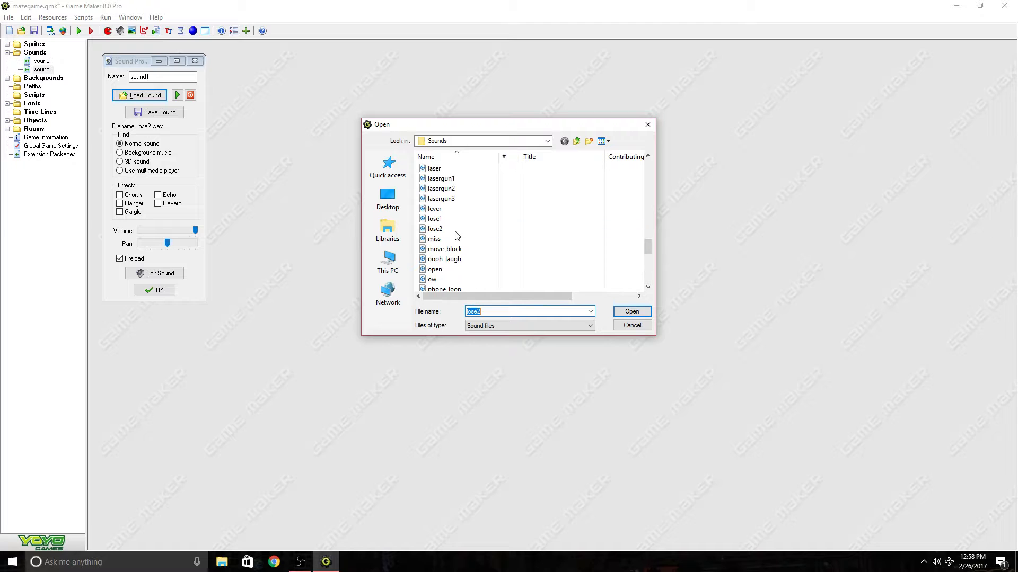
double_click(446, 219)
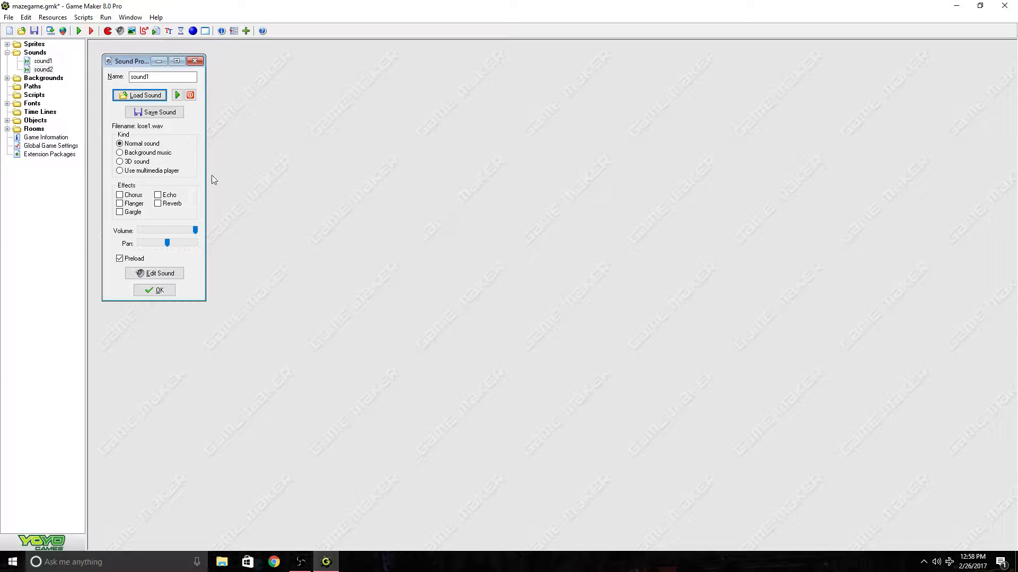
left_click(178, 95)
left_click(190, 96)
Step: Rename the sound1 resource as sound_lose and confirm its properties
left_click_drag(175, 77, 56, 88)
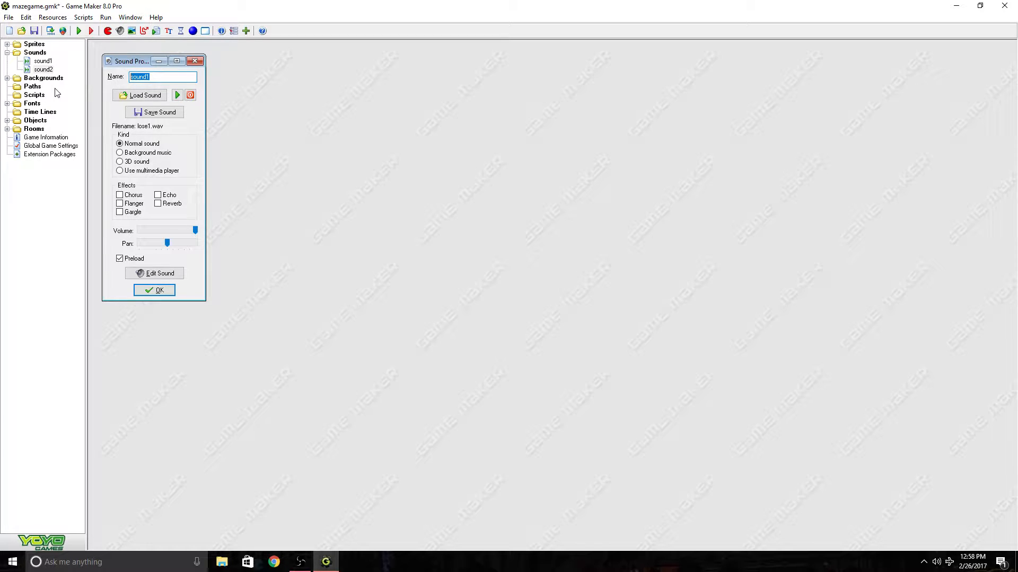
key("BackSpace")
type("soub")
key("BackSpace")
type("nd")
key("Return")
Step: Open the properties of sound2 and load the success file from the Sounds folder into it
double_click(43, 69)
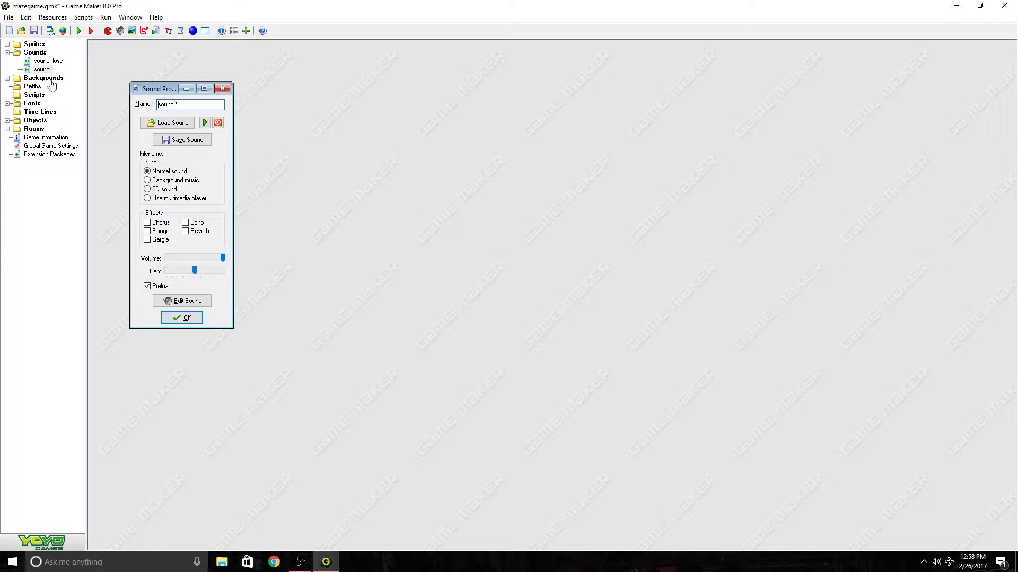
left_click(167, 123)
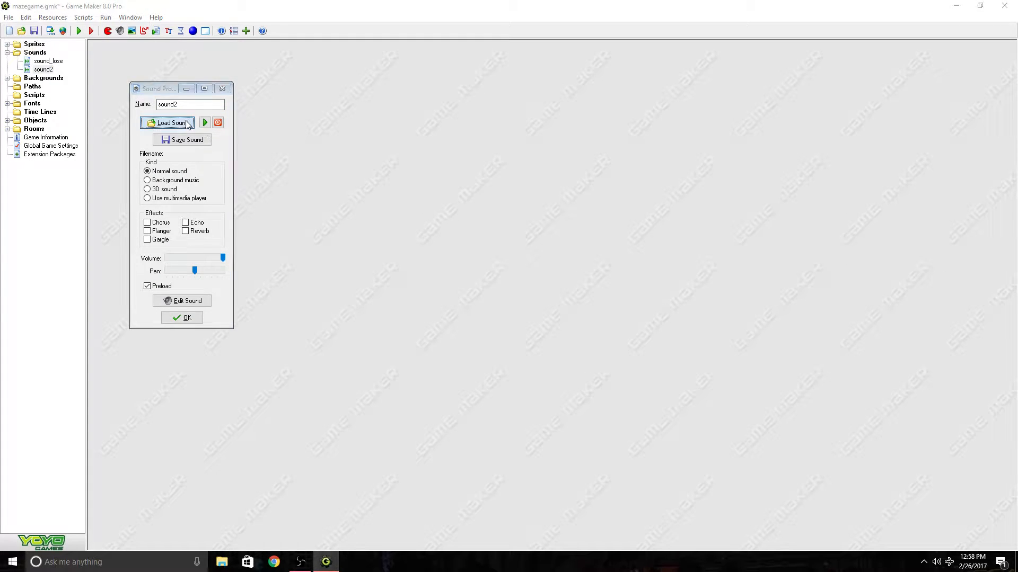
scroll(468, 242, "down", 15)
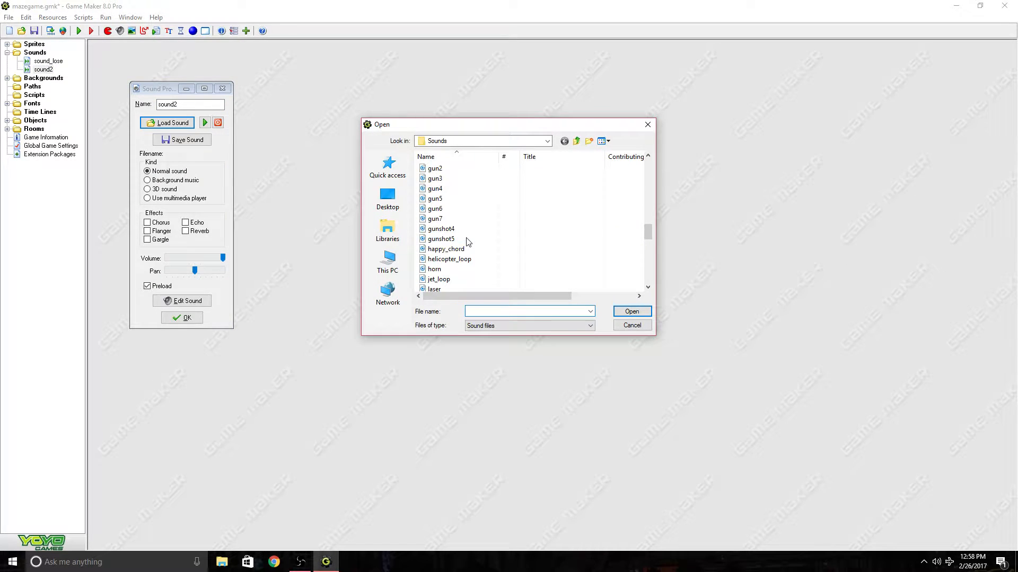
scroll(465, 265, "up", 5)
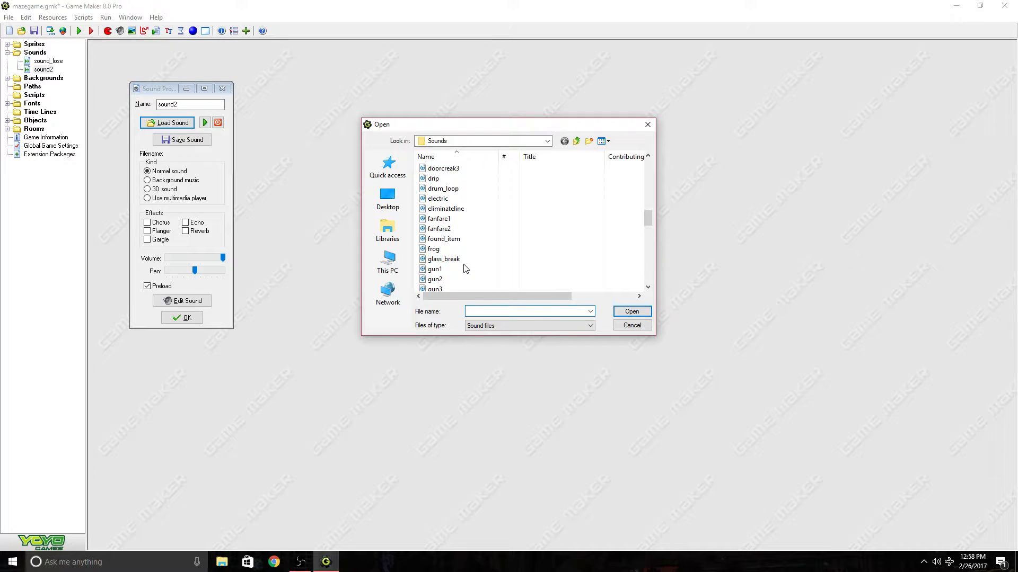
scroll(465, 268, "down", 3)
scroll(464, 264, "down", 2)
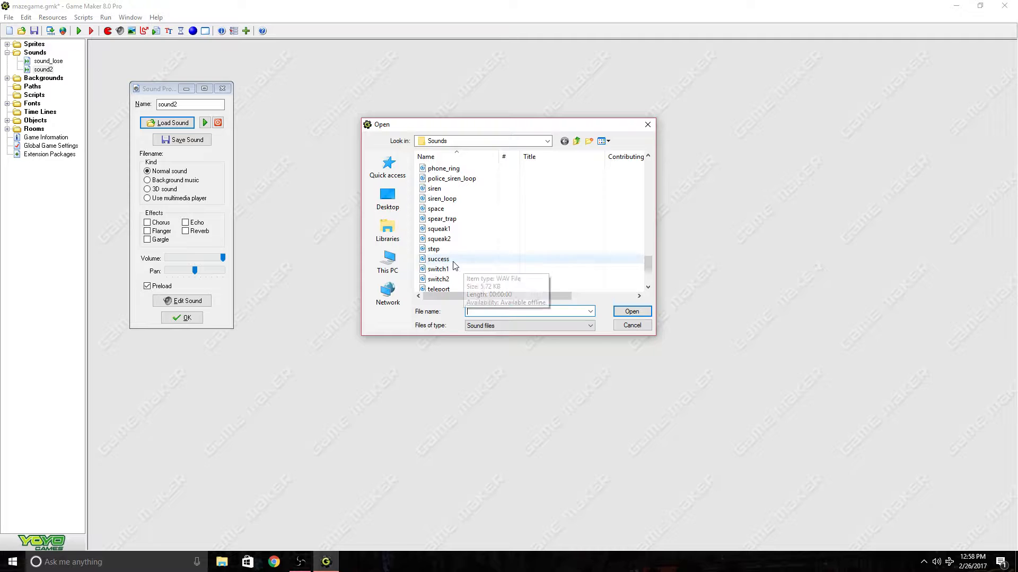
double_click(434, 262)
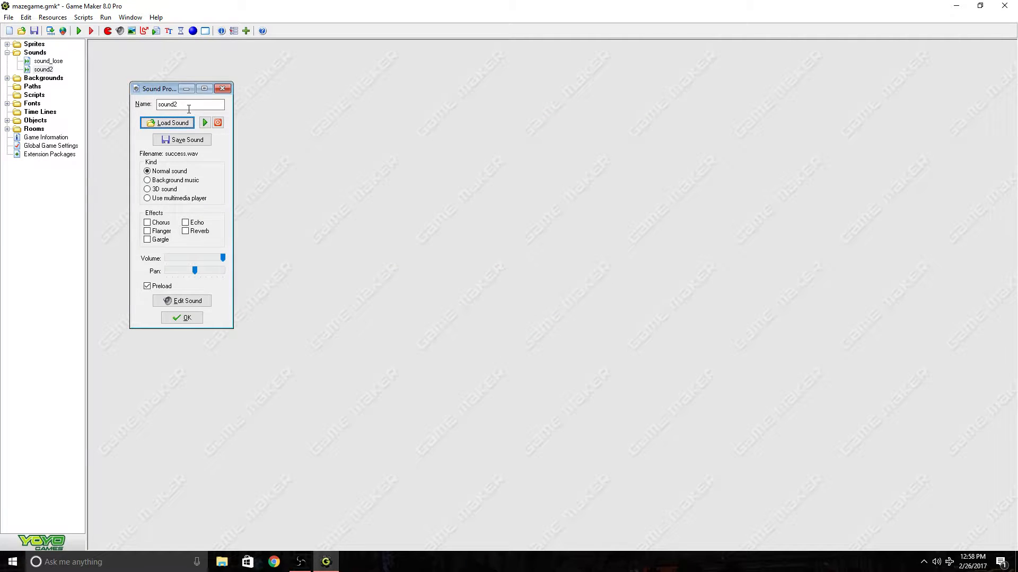
Step: Rename the sound2 resource as sound_pass and confirm its properties
left_click_drag(200, 106, 103, 112)
type("sou")
key("Return")
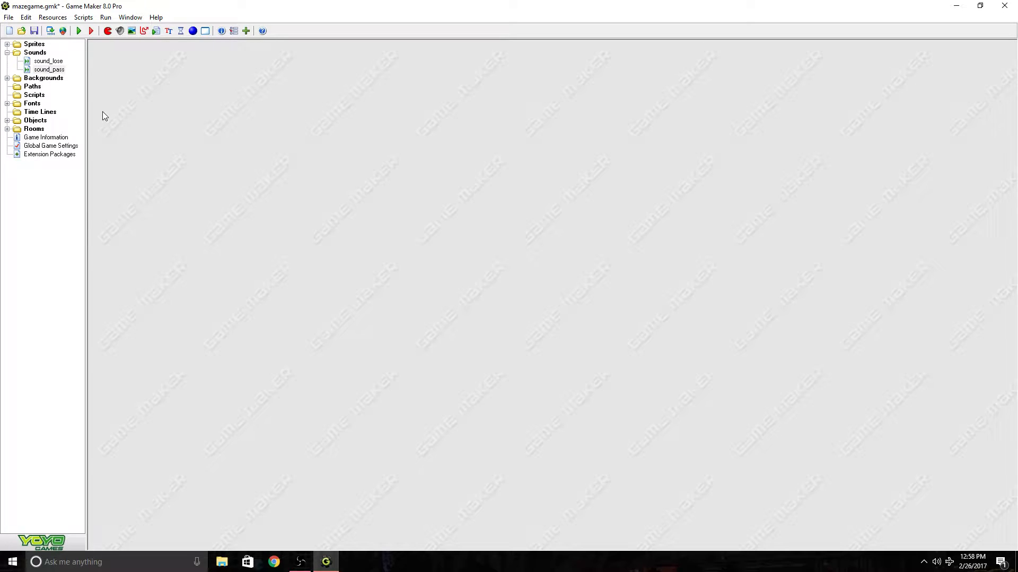
left_click(49, 70)
left_click(107, 31)
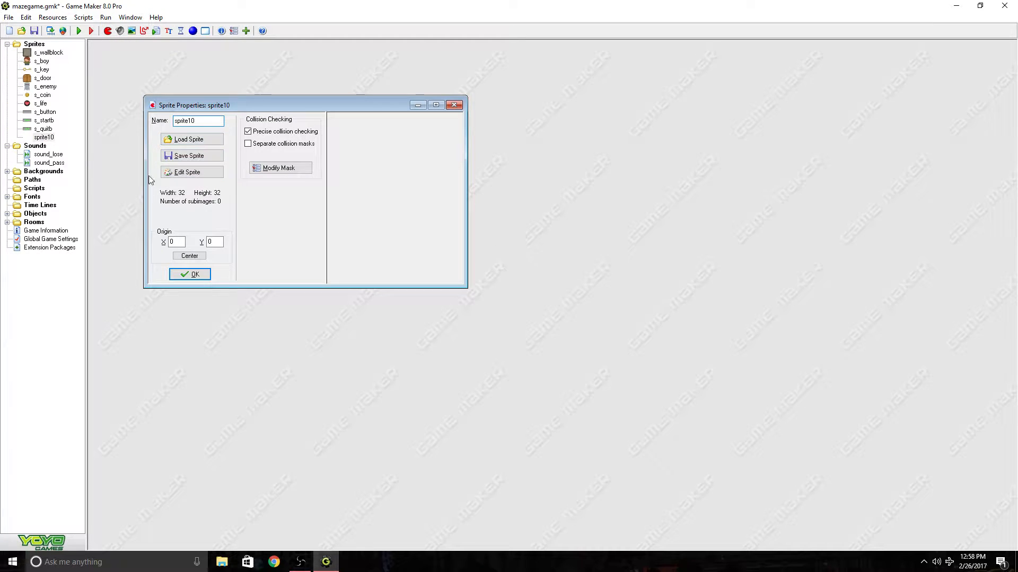
right_click(27, 132)
right_click(21, 136)
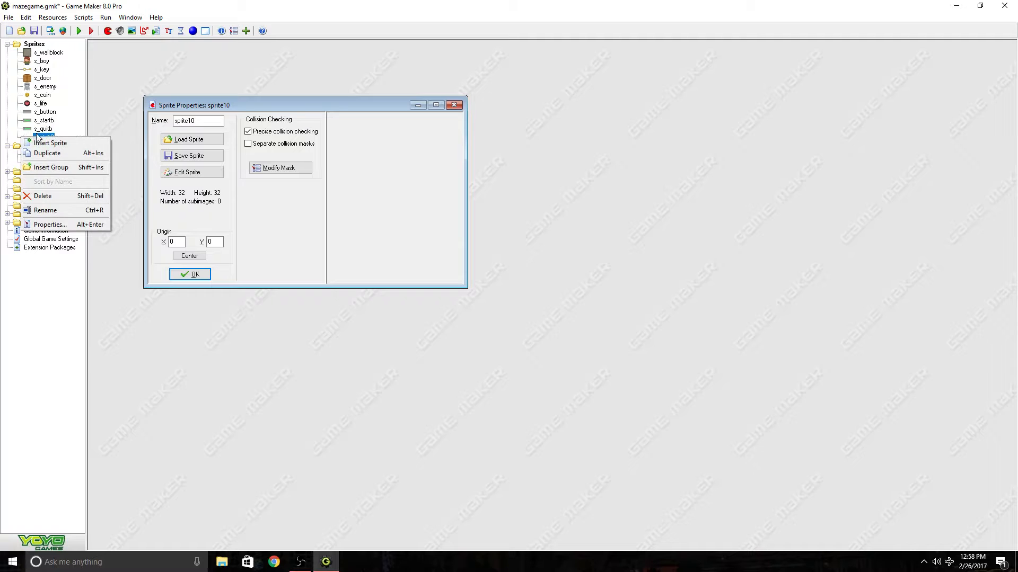
left_click(73, 119)
right_click(57, 136)
left_click(95, 198)
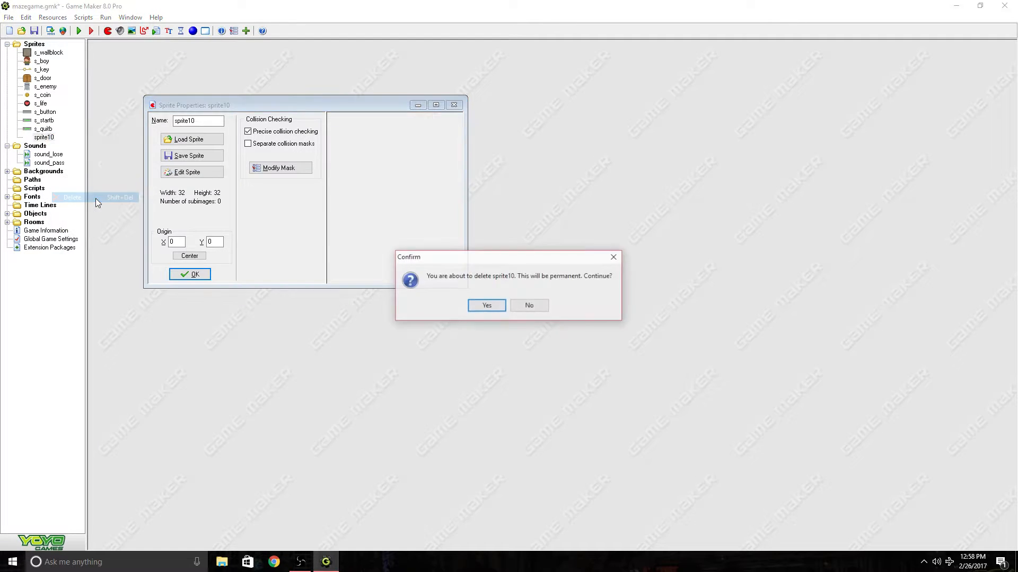
key("Return")
Step: Create a third sound resource and browse to the Tutorial1 folder for a sound file to load into it
left_click(120, 30)
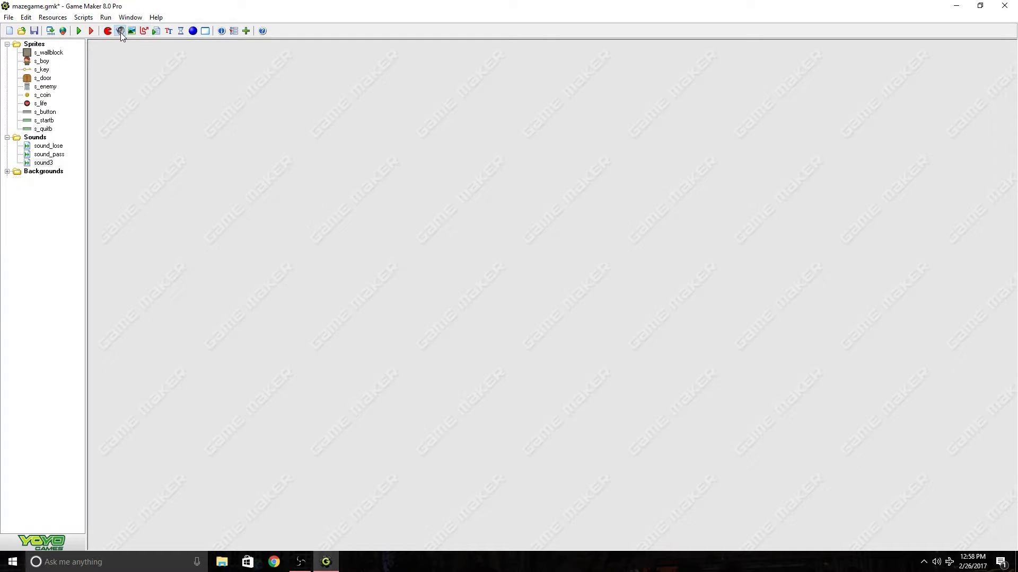
left_click(194, 150)
scroll(562, 238, "down", 20)
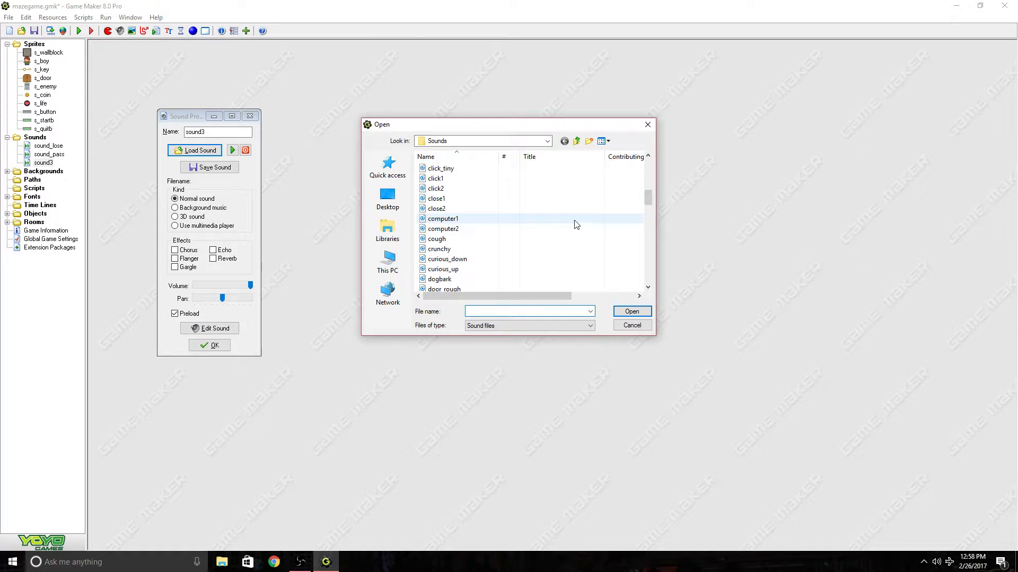
scroll(595, 249, "up", 20)
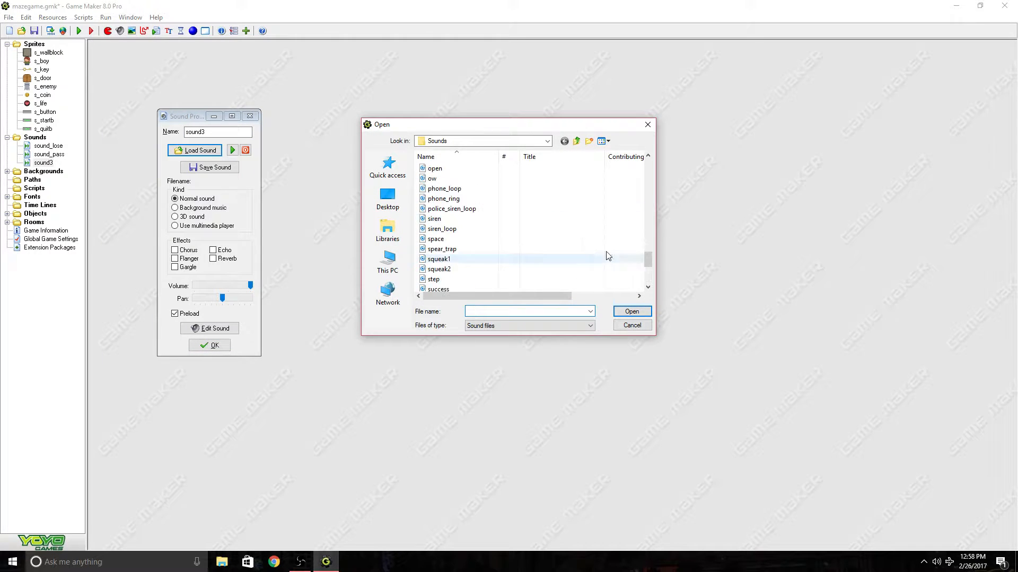
double_click(518, 170)
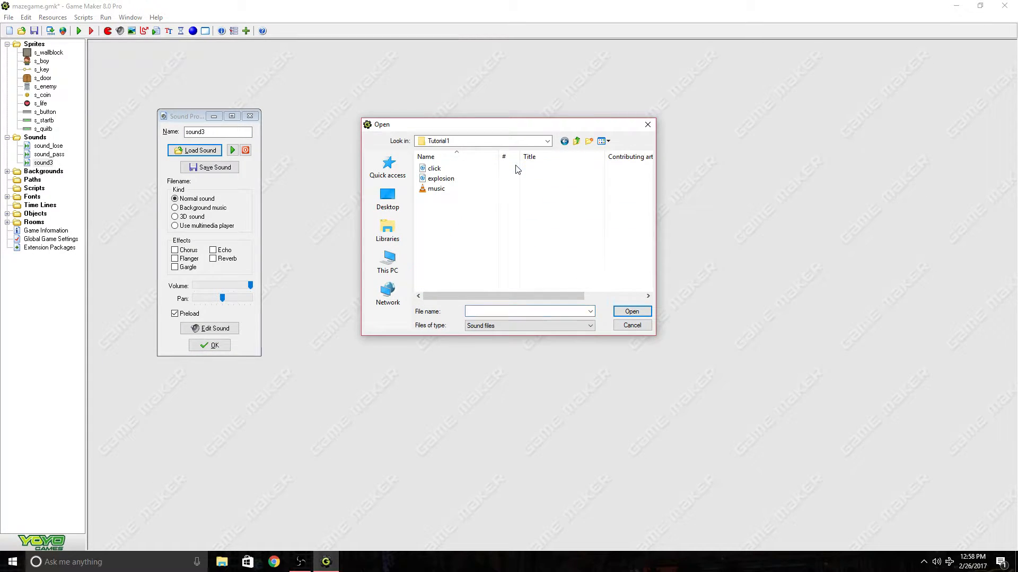
Step: Look through the Documents folder and its Sounds folder for a sound file suitable for sound3
key("BackSpace")
key("BackSpace")
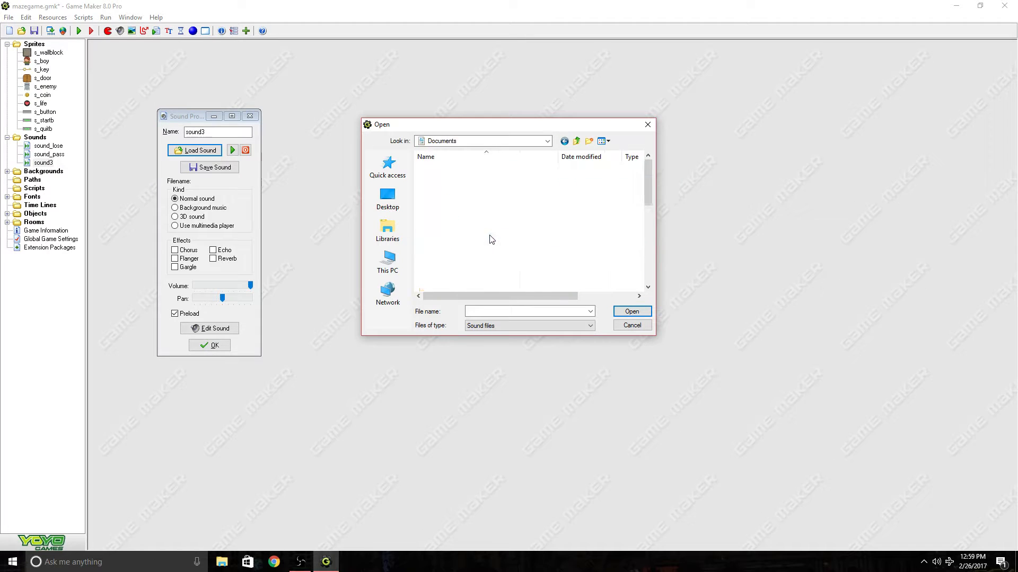
scroll(487, 233, "down", 5)
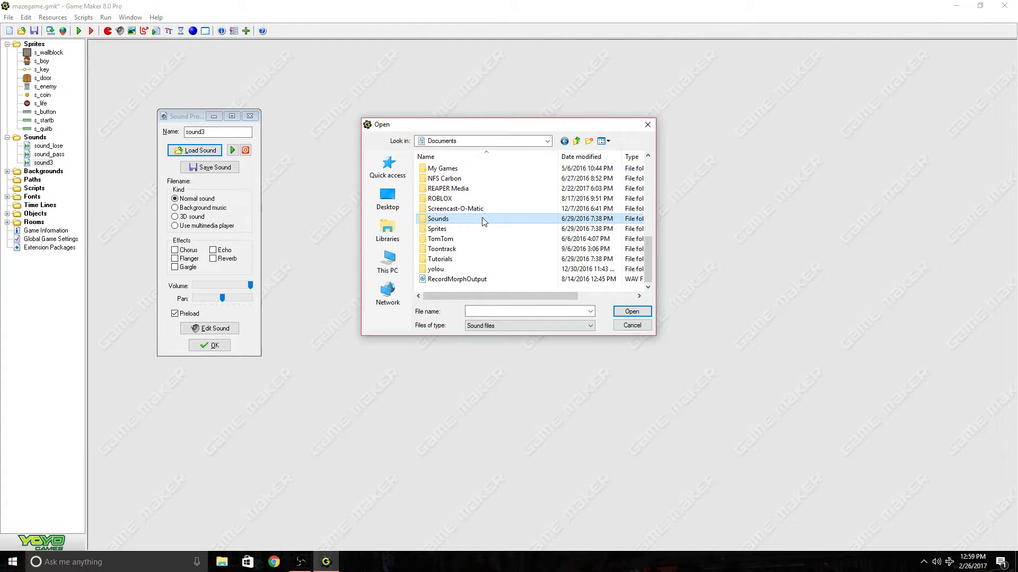
double_click(483, 219)
scroll(484, 221, "down", 5)
scroll(480, 223, "up", 5)
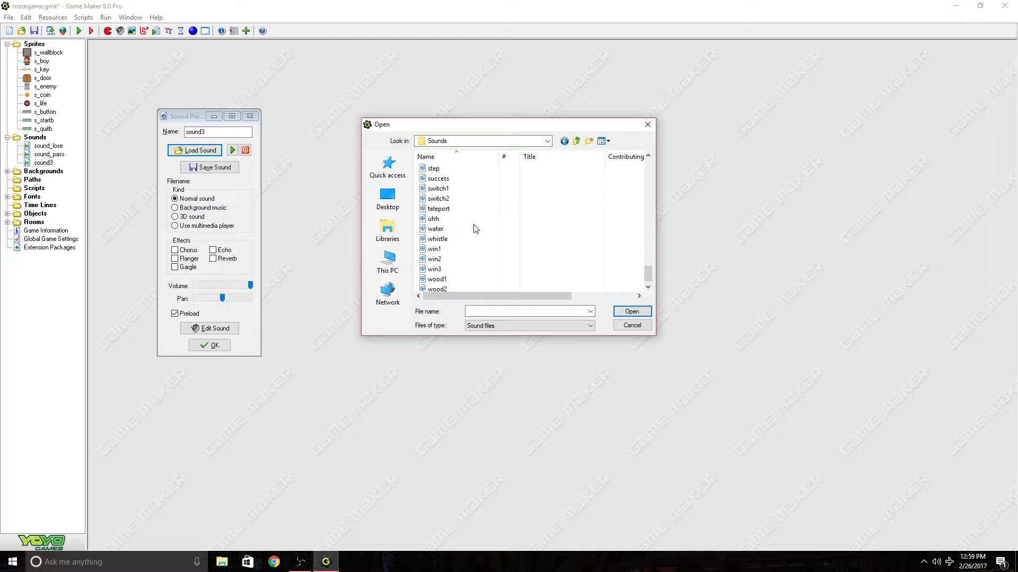
scroll(476, 221, "up", 5)
scroll(476, 221, "up", 8)
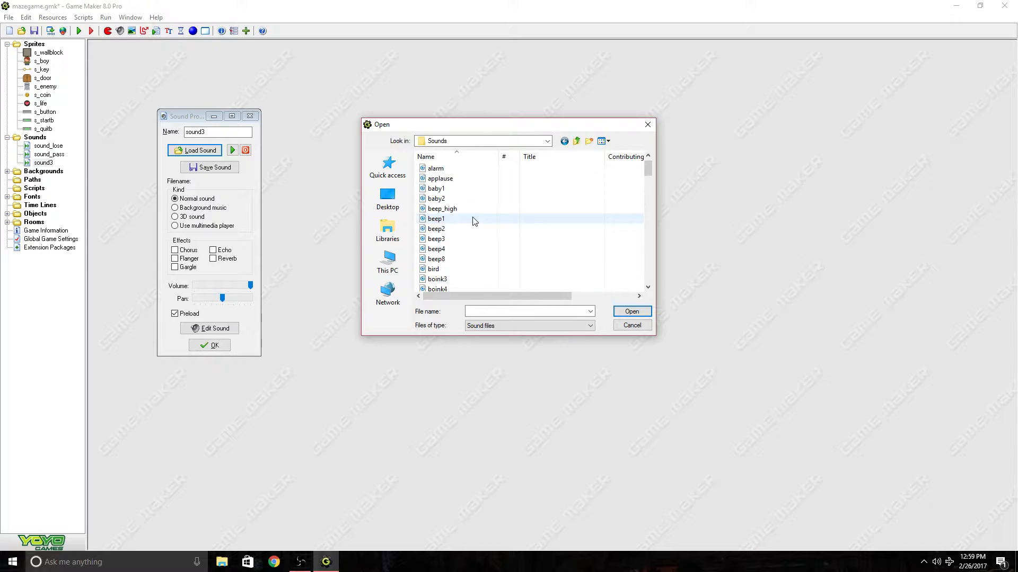
Step: Load the music file from the Tutorial1 folder into sound3, then play and stop its preview
double_click(446, 170)
left_click(447, 189)
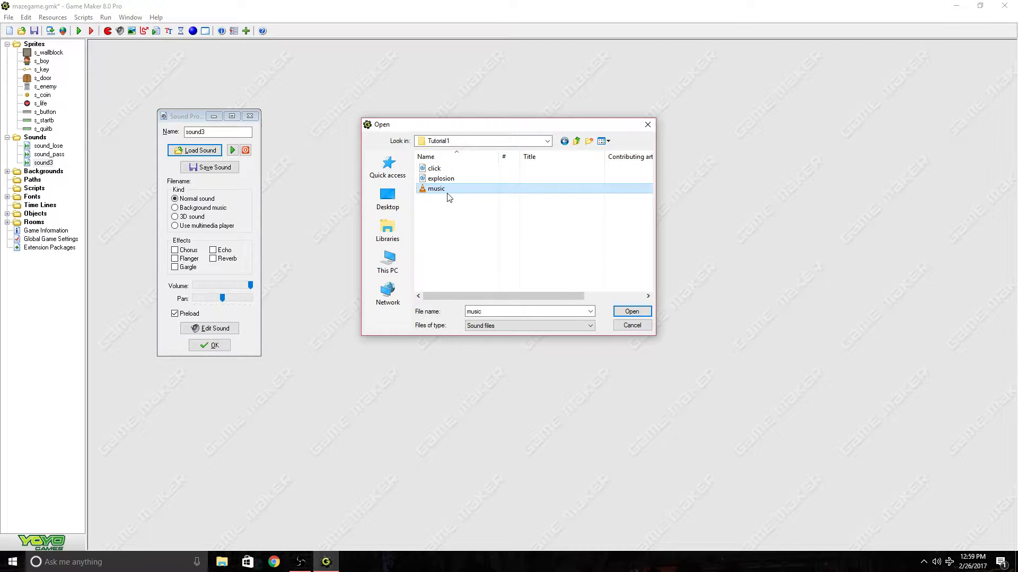
left_click(642, 311)
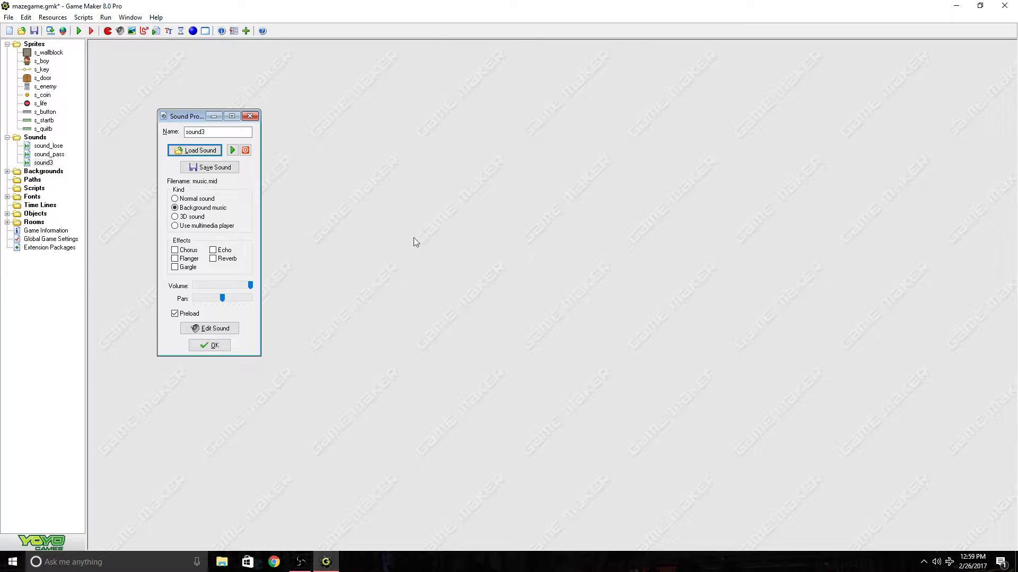
left_click(233, 151)
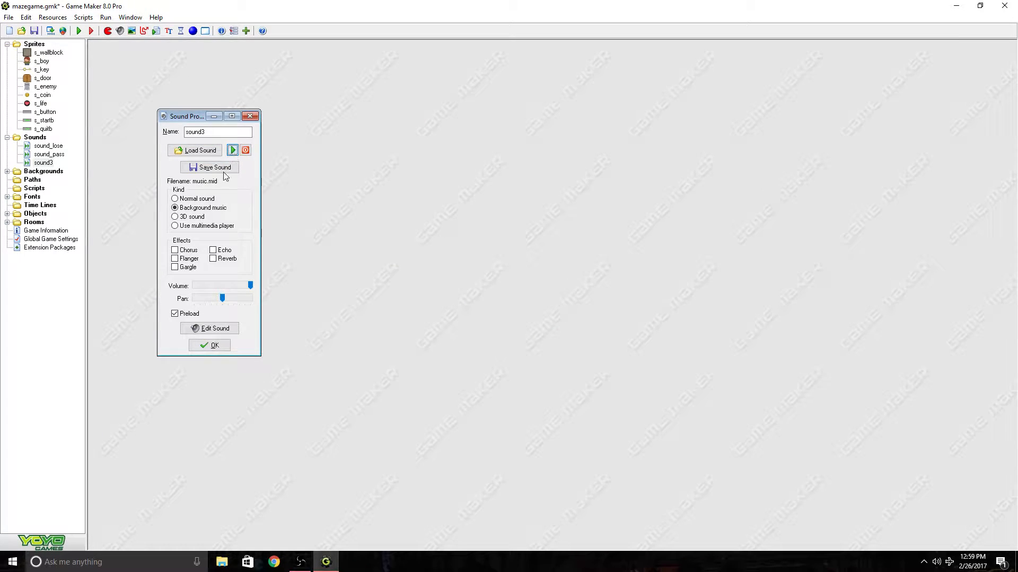
left_click(244, 152)
Step: Rename the sound3 resource as music and save the game
left_click_drag(208, 133, 150, 140)
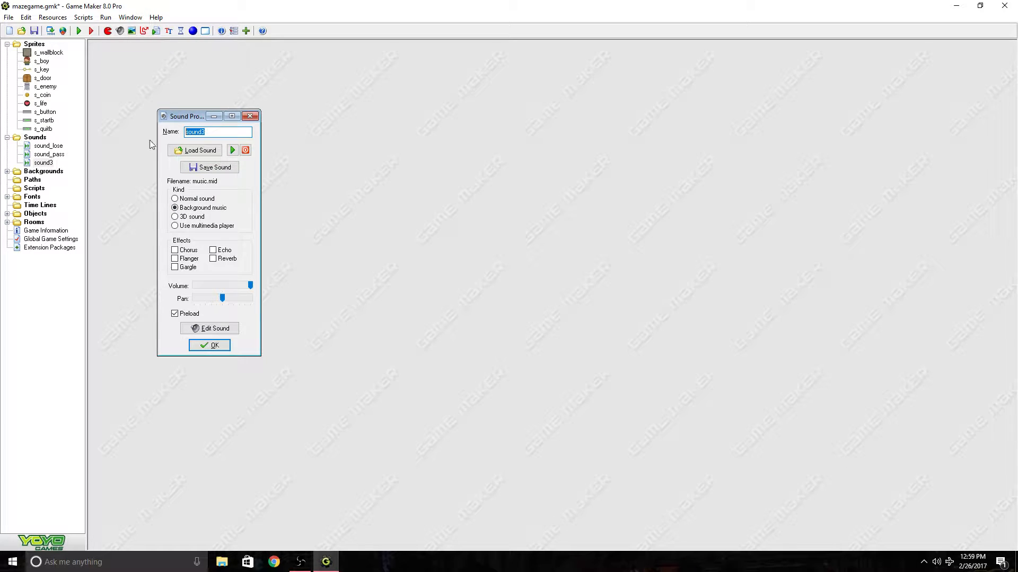
type("music")
key("Return")
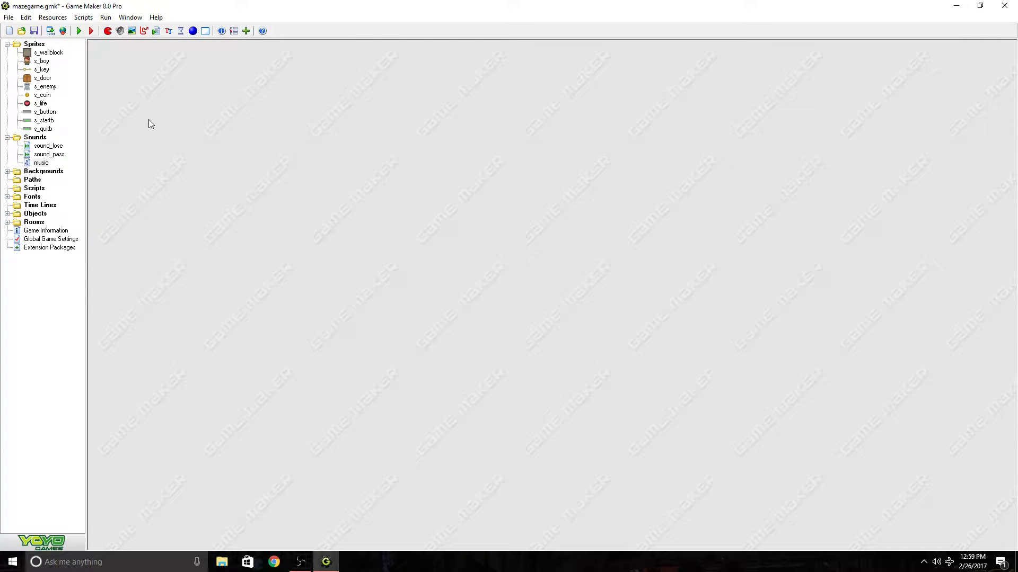
left_click(35, 31)
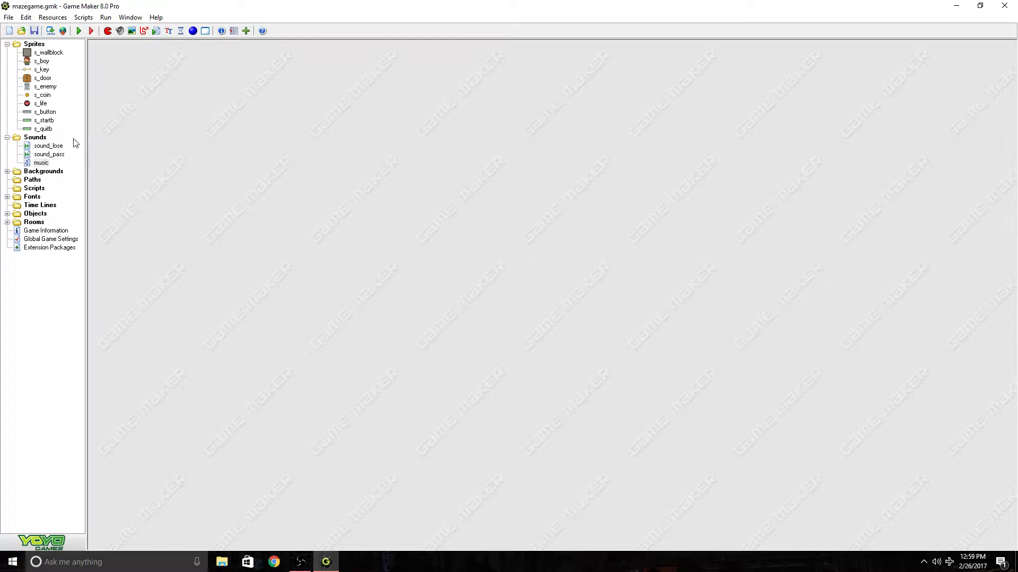
Step: Collapse the Sprites and Sounds groups, then open the o_boy object and select its collision event with o_ghost
left_click(7, 44)
left_click(8, 53)
left_click(8, 104)
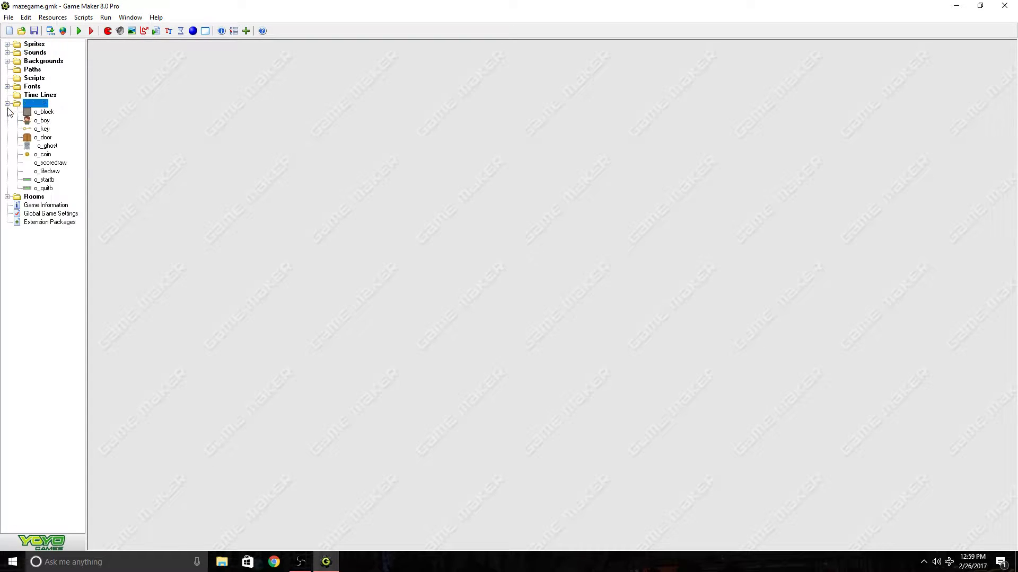
double_click(42, 120)
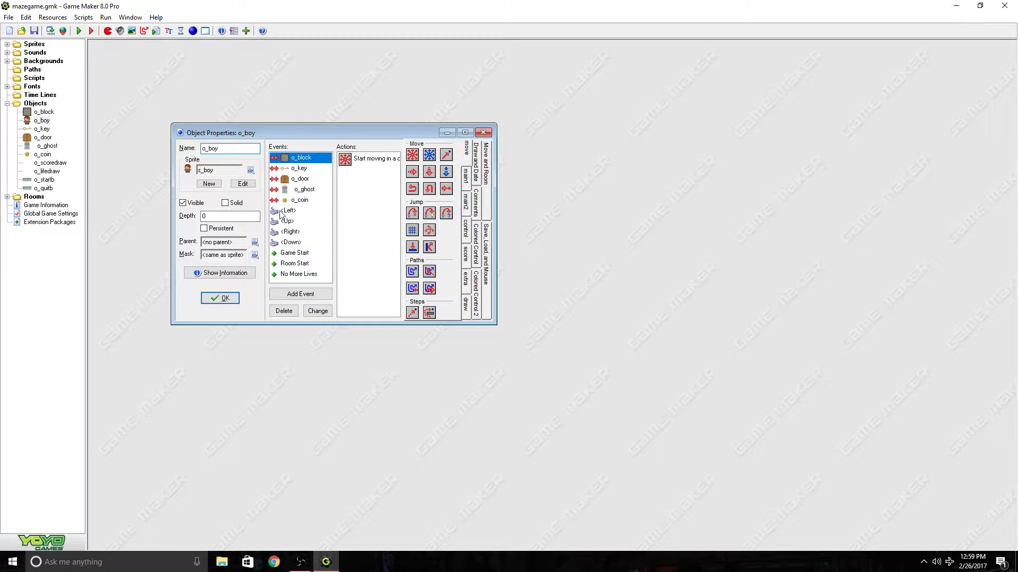
left_click(301, 191)
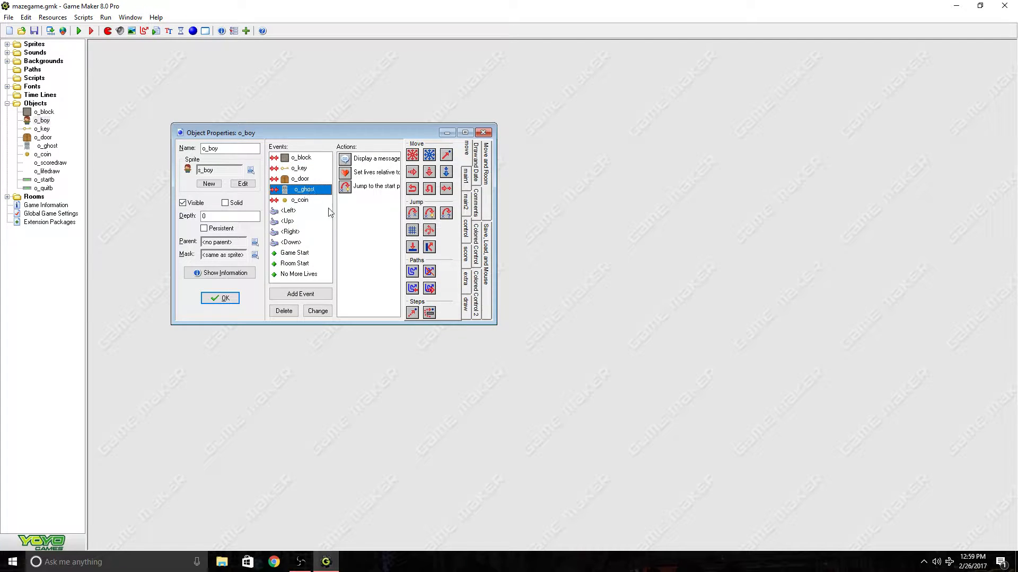
Step: Add a Play Sound action using sound_lose between the set lives and jump to start actions of the o_ghost collision event
left_click(464, 202)
left_click(469, 233)
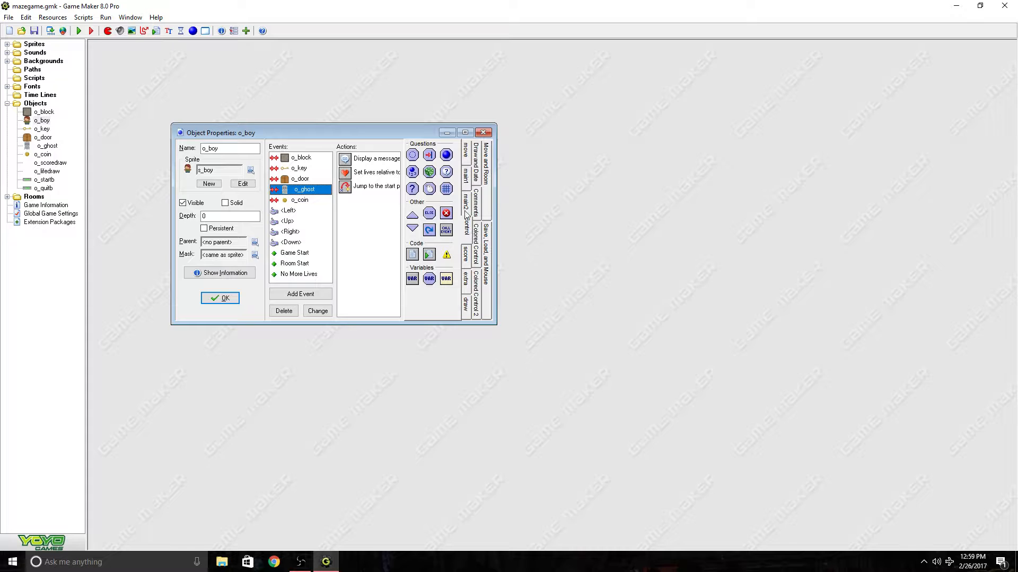
left_click(466, 212)
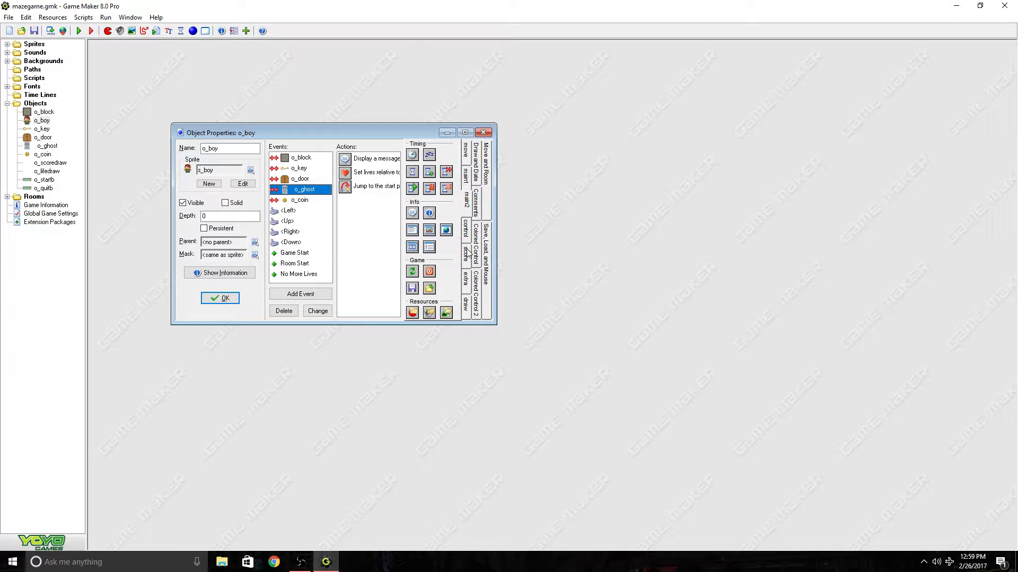
left_click(467, 182)
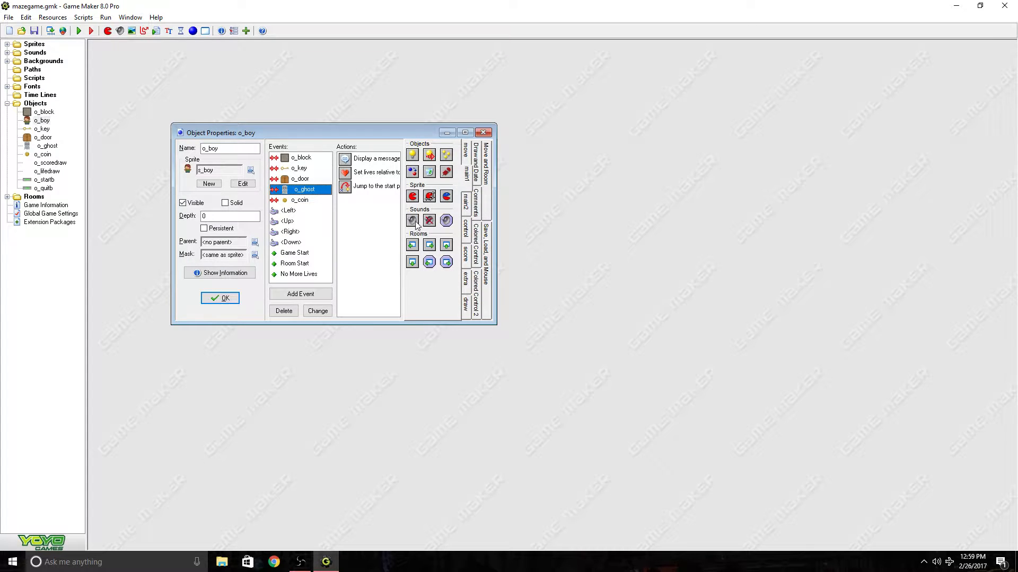
left_click_drag(409, 219, 412, 221)
left_click_drag(363, 186, 364, 184)
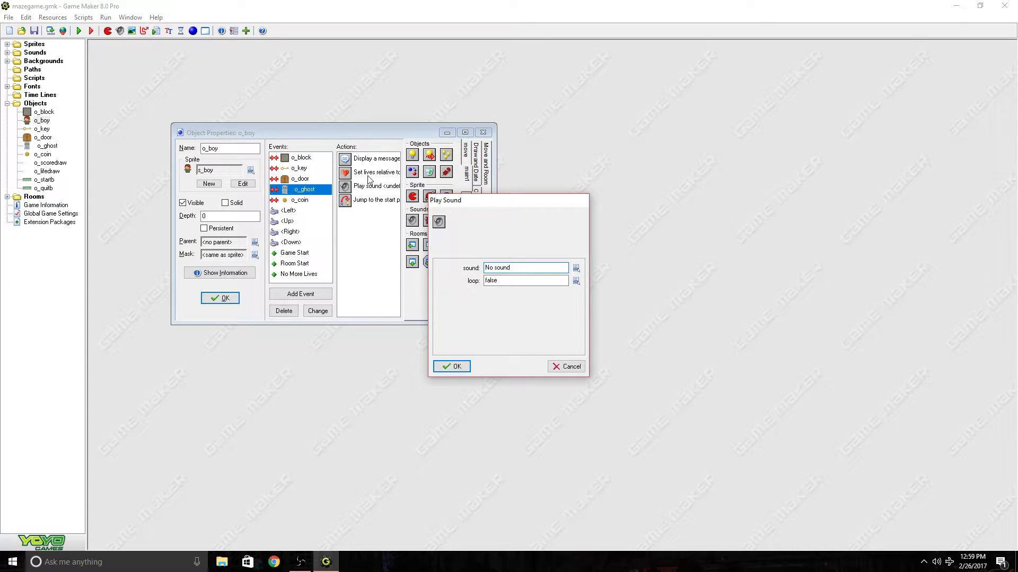
left_click(576, 267)
left_click(612, 288)
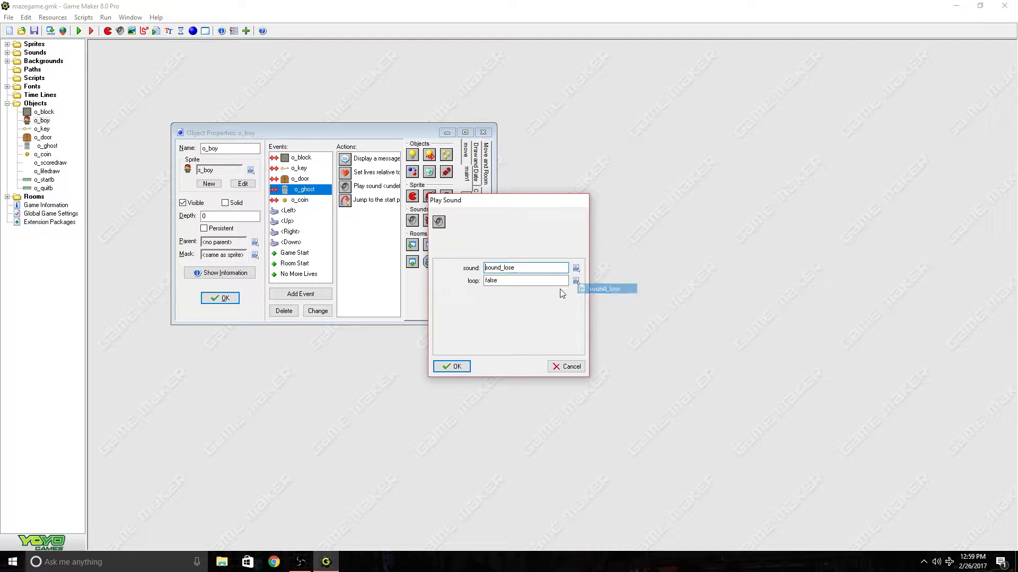
left_click(510, 280)
left_click(493, 301)
left_click(452, 367)
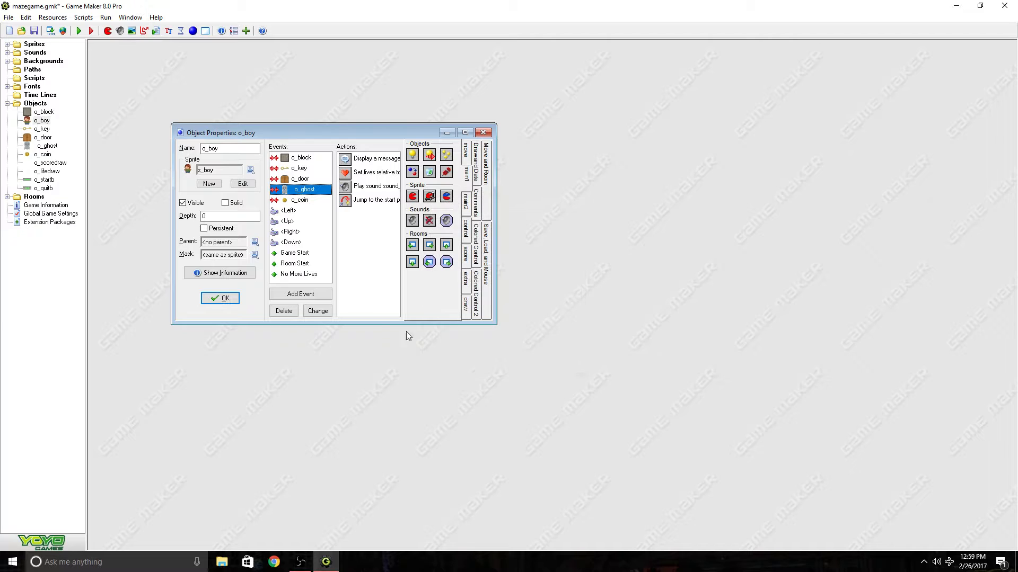
Step: Insert a Play Sound action for sound_pass before Go to next room in o_boy's o_door collision event, and save the game
left_click(308, 179)
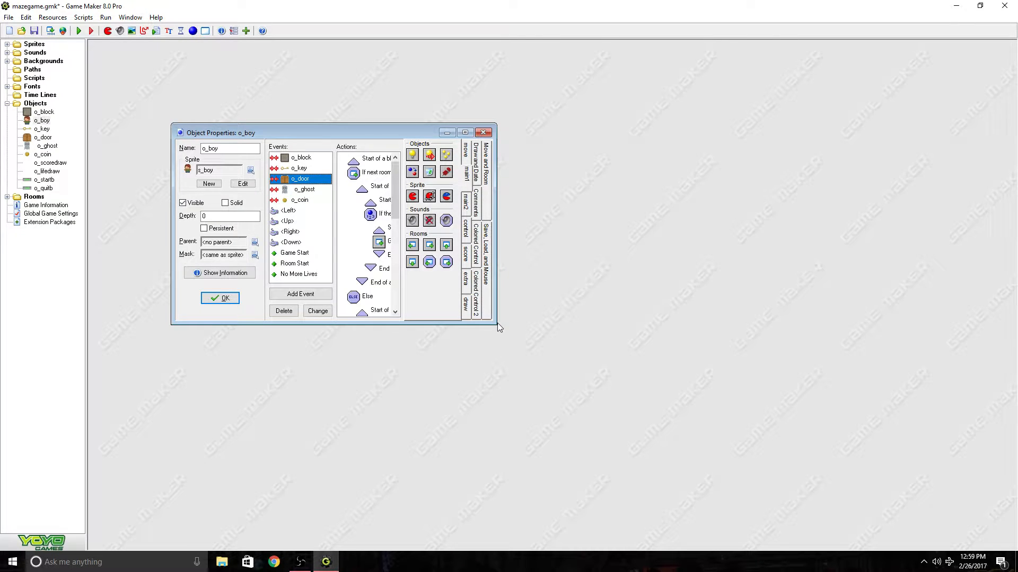
left_click_drag(498, 328, 624, 546)
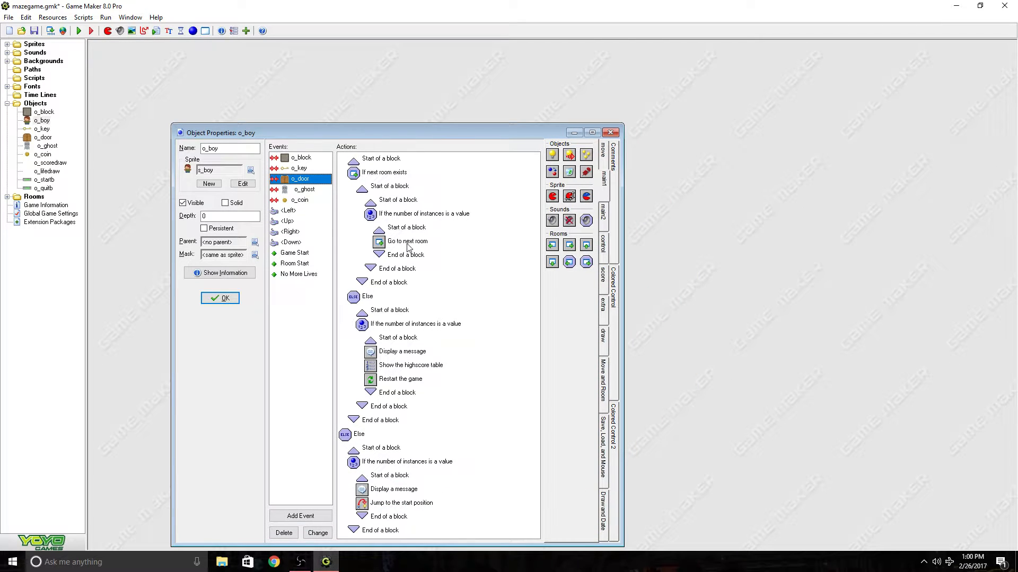
left_click(437, 232)
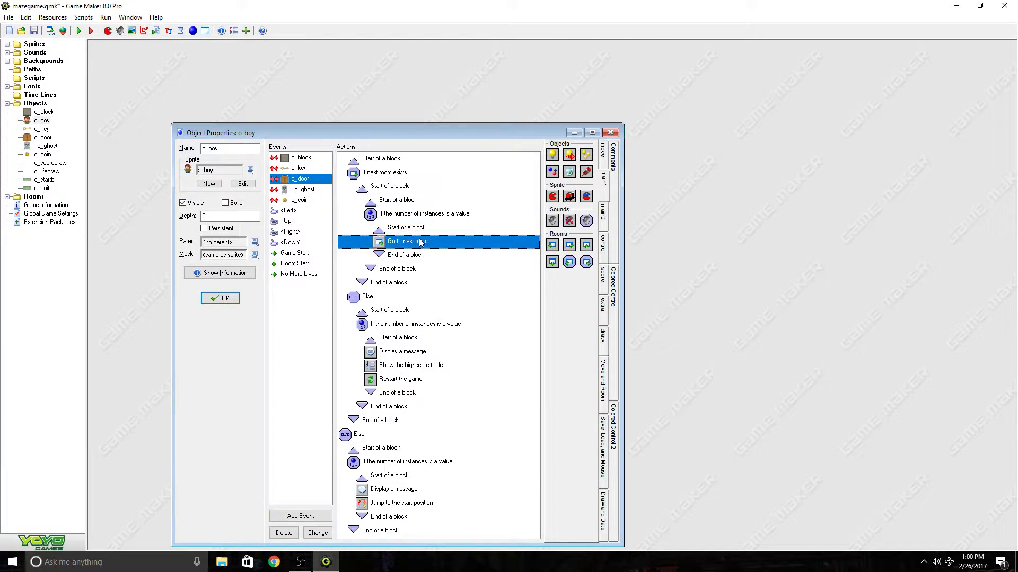
left_click_drag(427, 241, 424, 242)
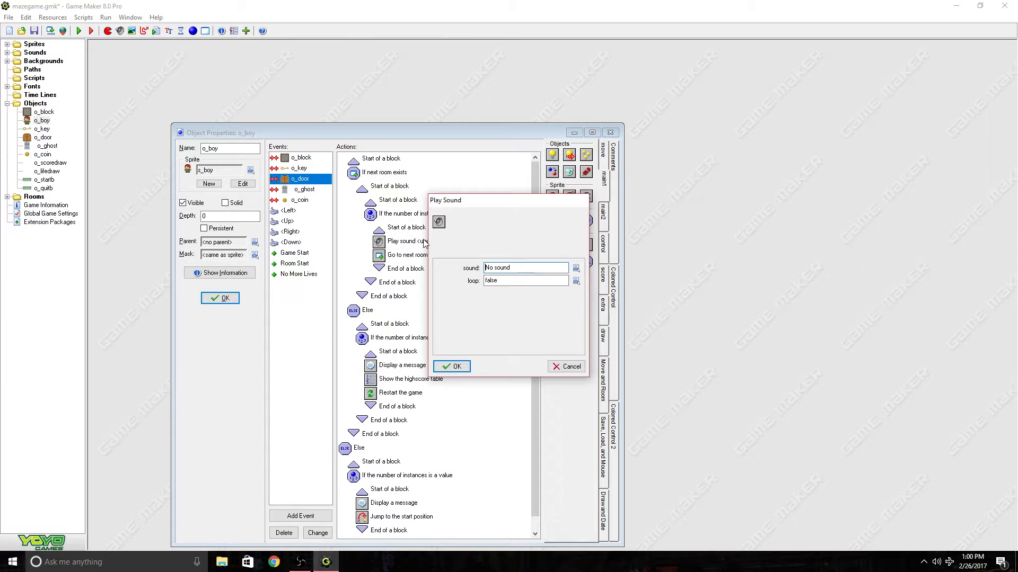
left_click(577, 268)
left_click(589, 291)
left_click(454, 367)
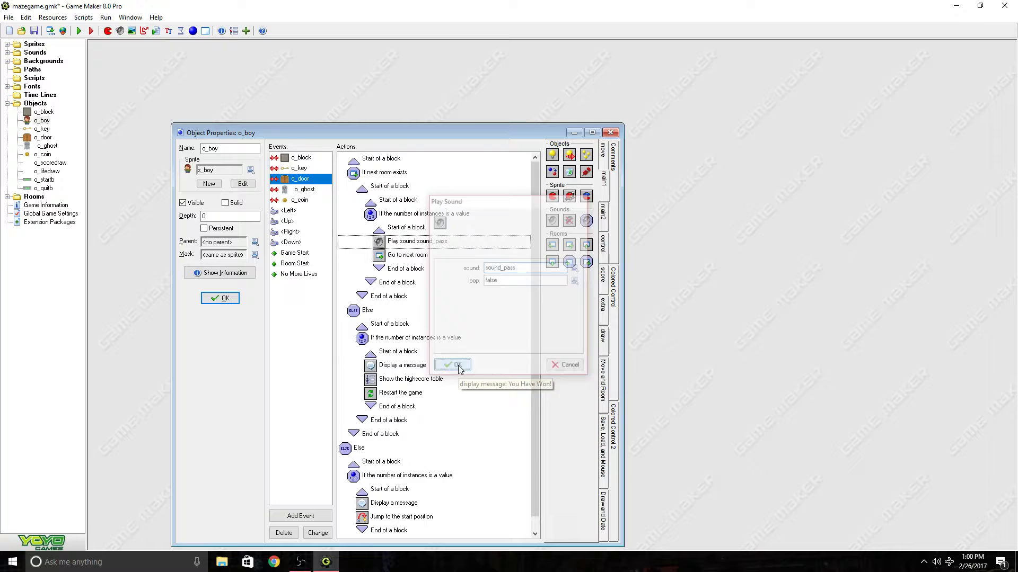
left_click(218, 299)
left_click(35, 31)
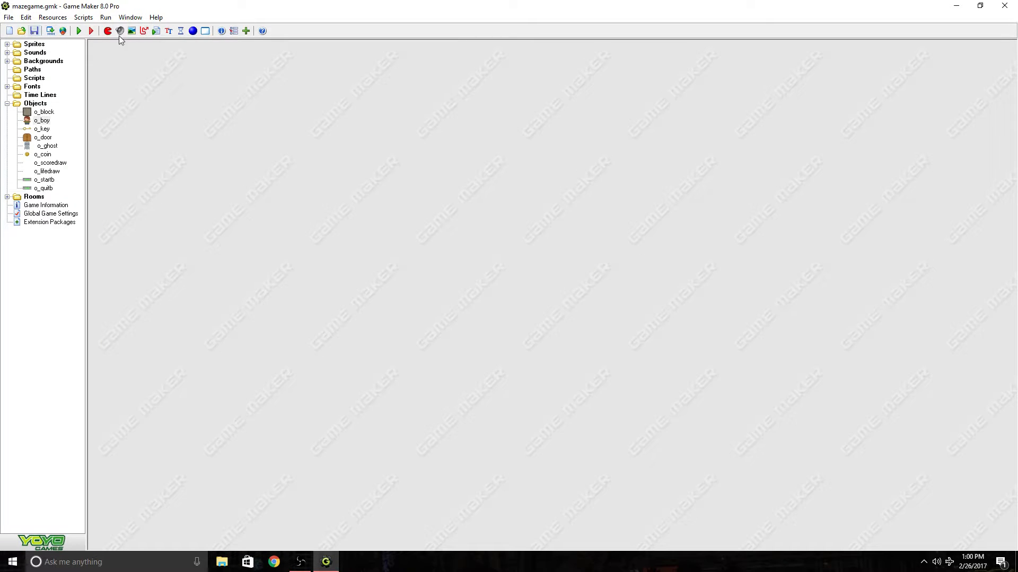
Step: Create a new object named o_musicplayer and give it a Game Start event
left_click(196, 31)
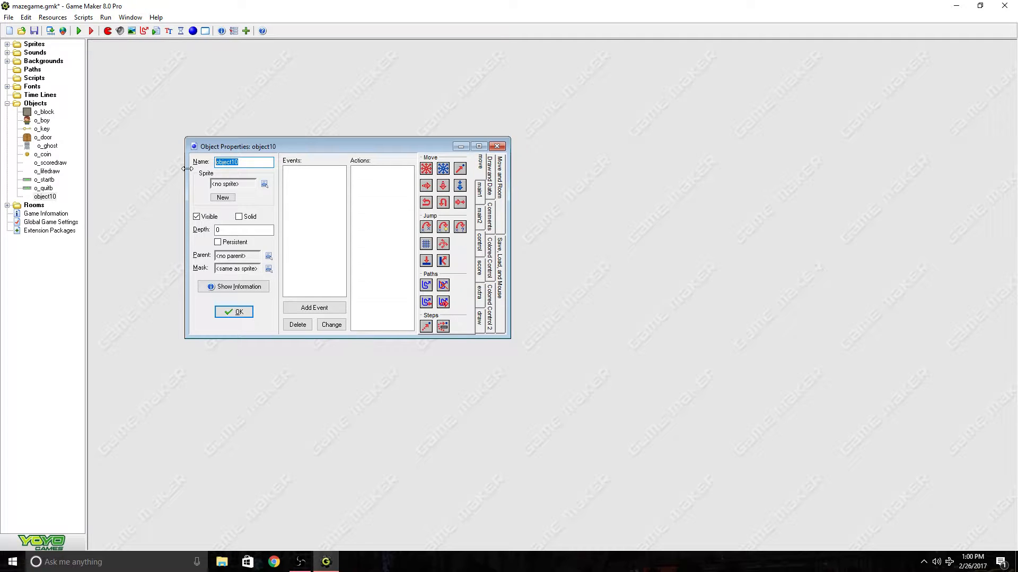
type("o_musicplayer")
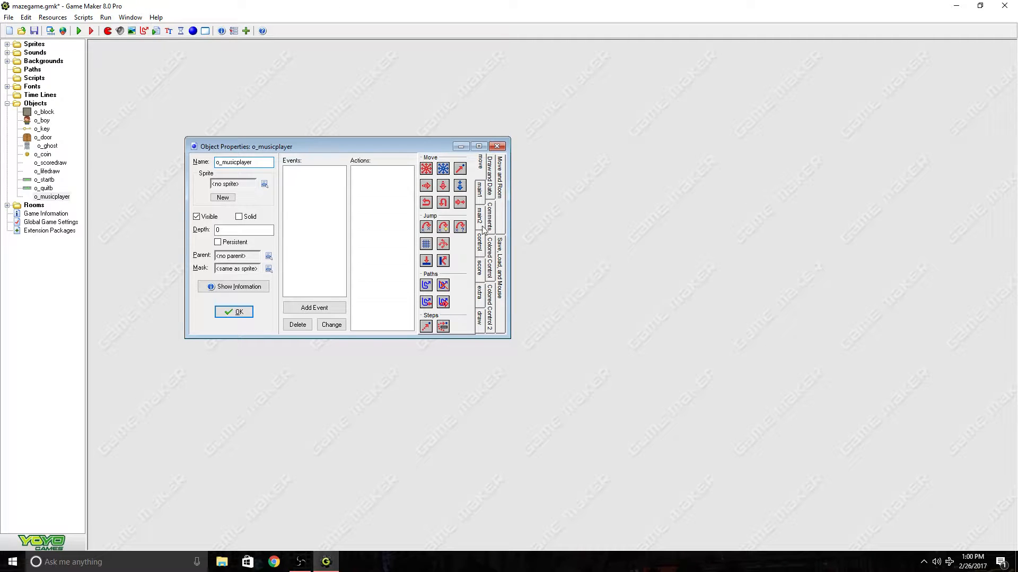
left_click(314, 307)
left_click(536, 240)
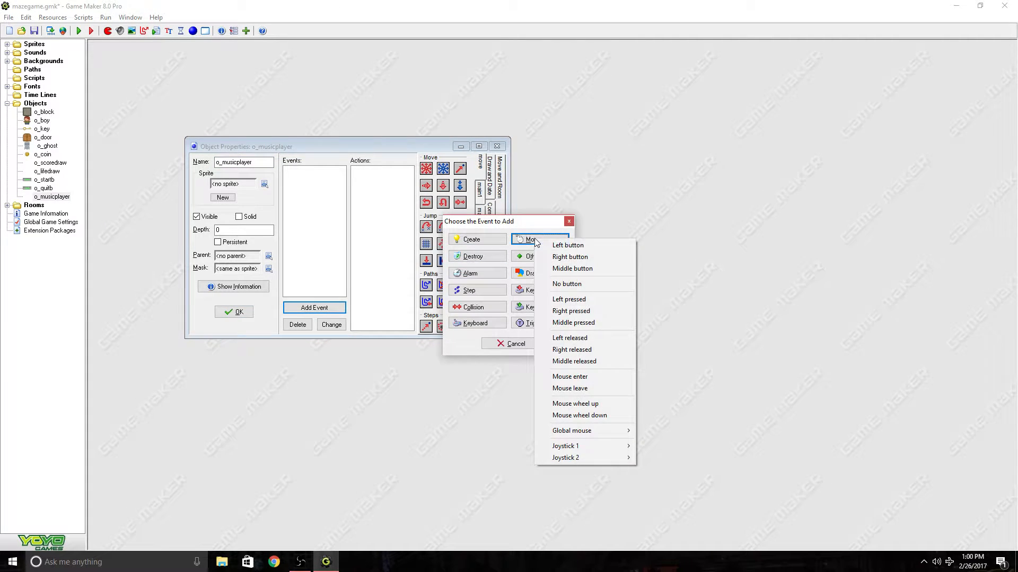
left_click(533, 257)
left_click(533, 256)
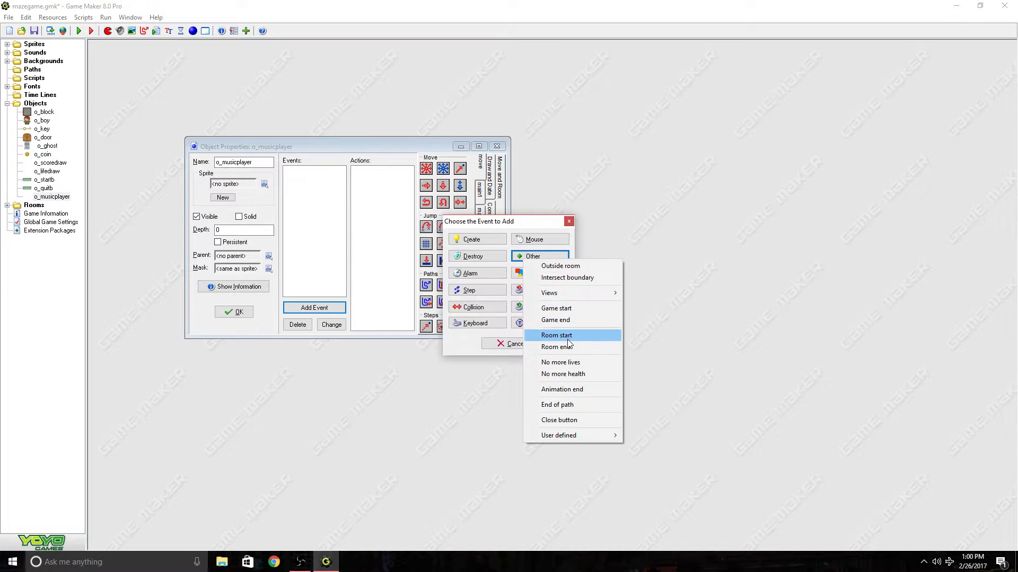
left_click(566, 309)
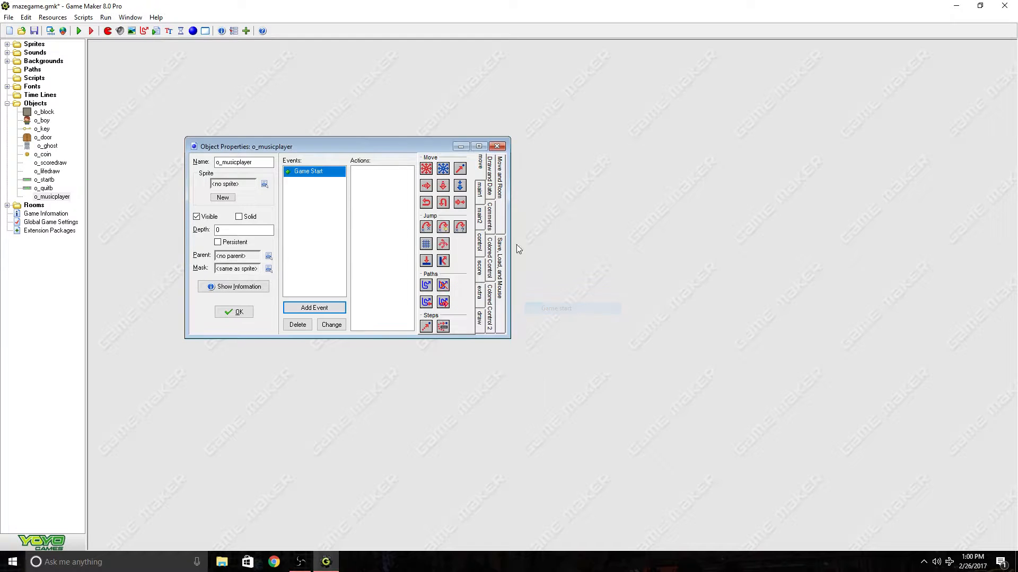
Step: Add a Play Sound action with music and loop set to true to o_musicplayer's Game Start event, and save the game
left_click(478, 214)
left_click(479, 246)
left_click(480, 193)
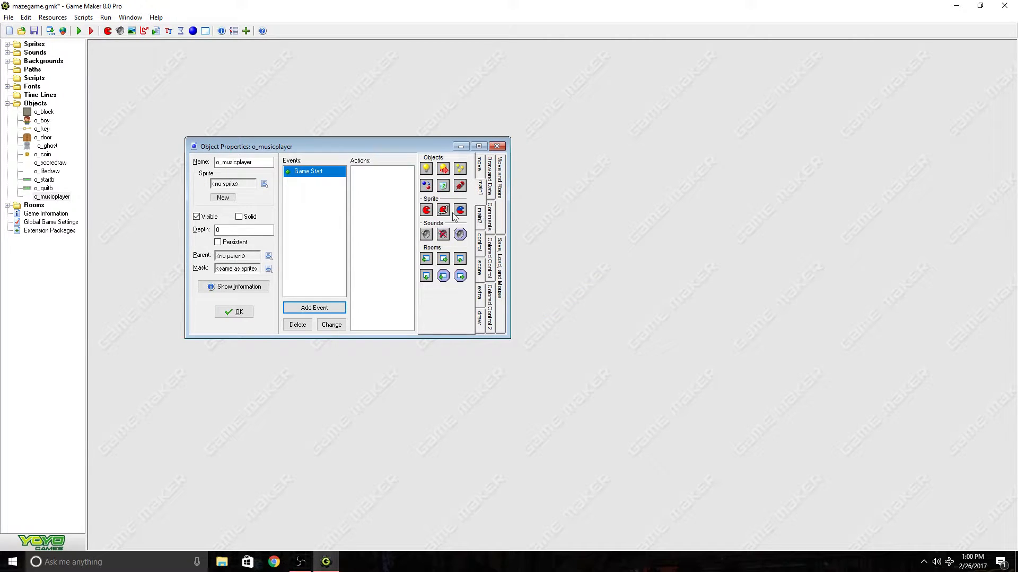
left_click_drag(409, 247, 398, 252)
left_click(577, 268)
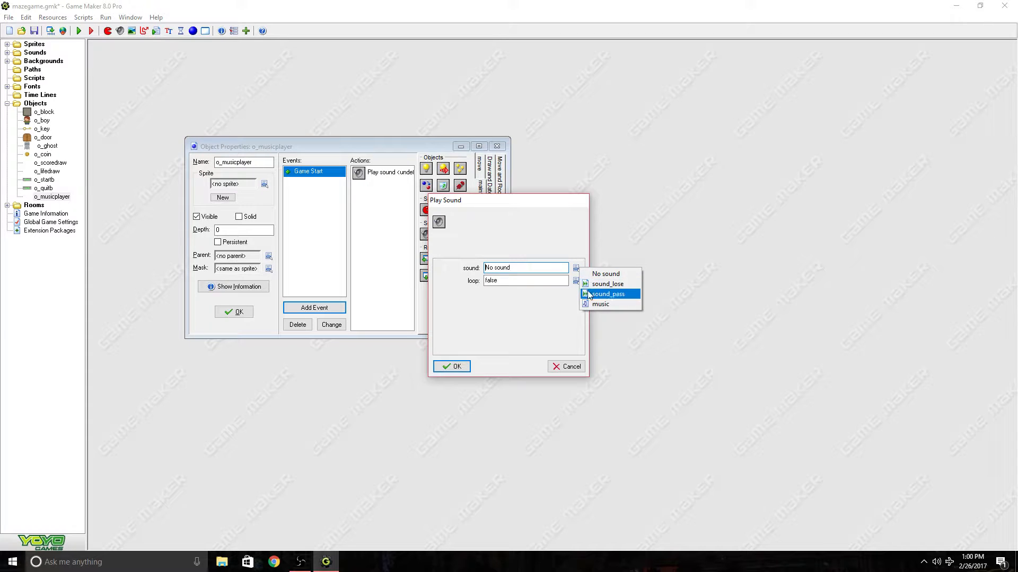
left_click(607, 295)
left_click(576, 281)
left_click(599, 304)
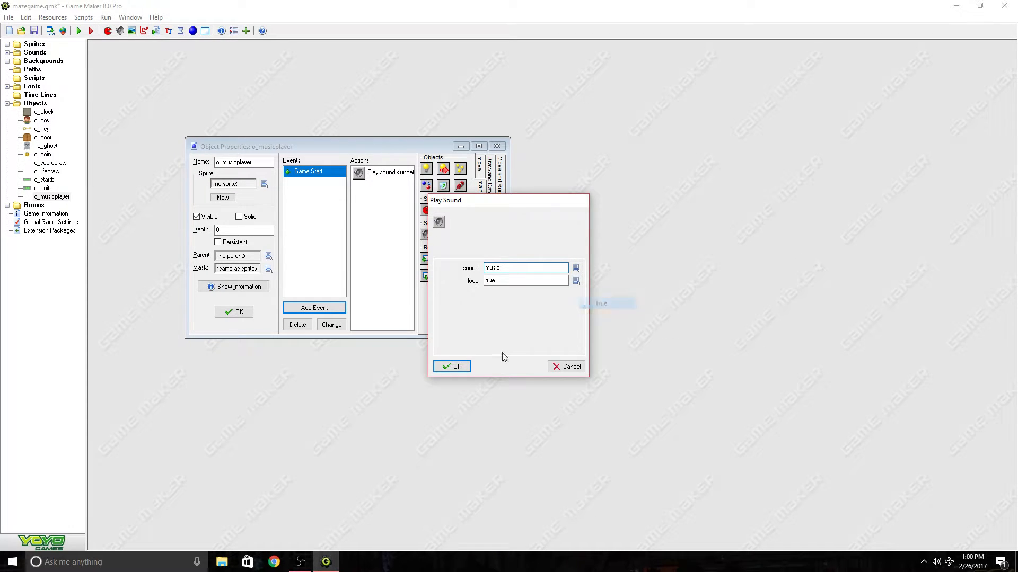
left_click(452, 367)
left_click(234, 312)
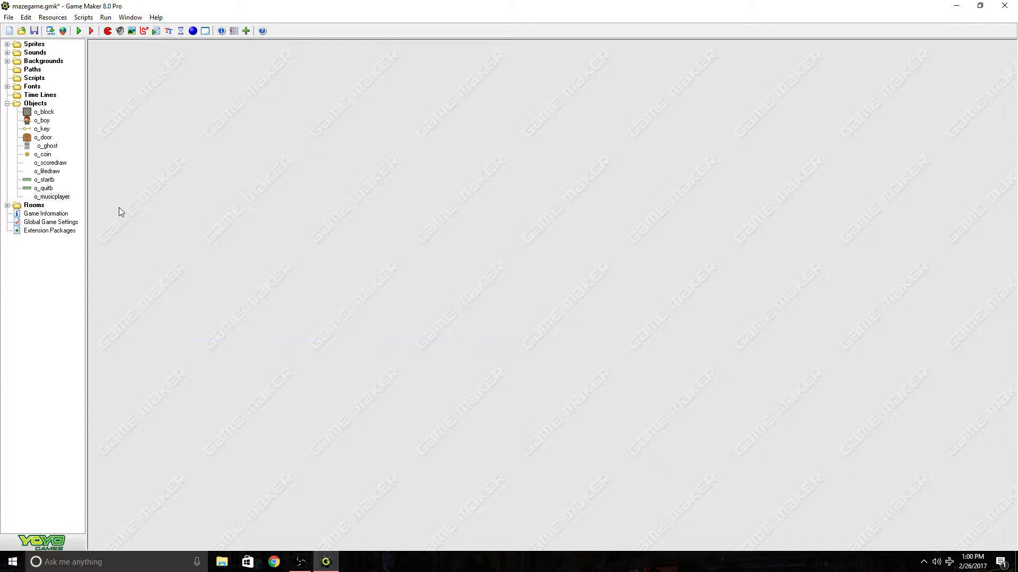
left_click(34, 30)
Step: Place an o_musicplayer instance in the upper-left corner of the r_menu room and save the game
double_click(13, 206)
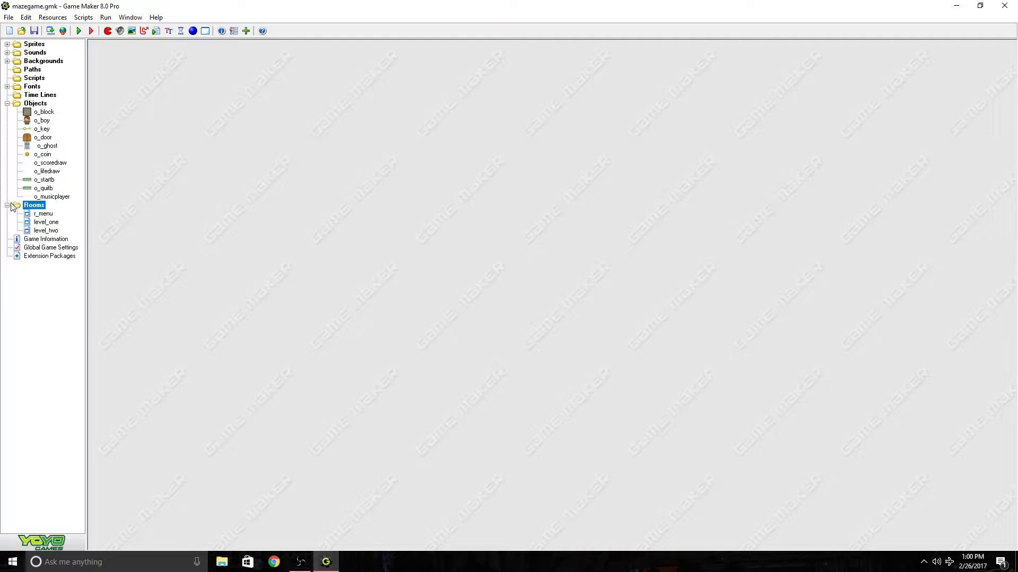
double_click(45, 214)
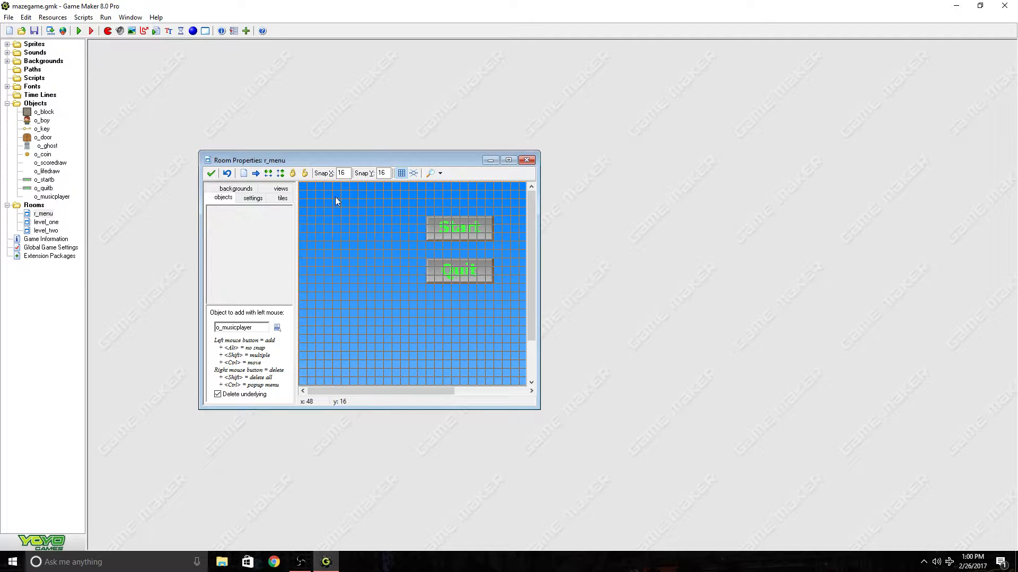
left_click(310, 205)
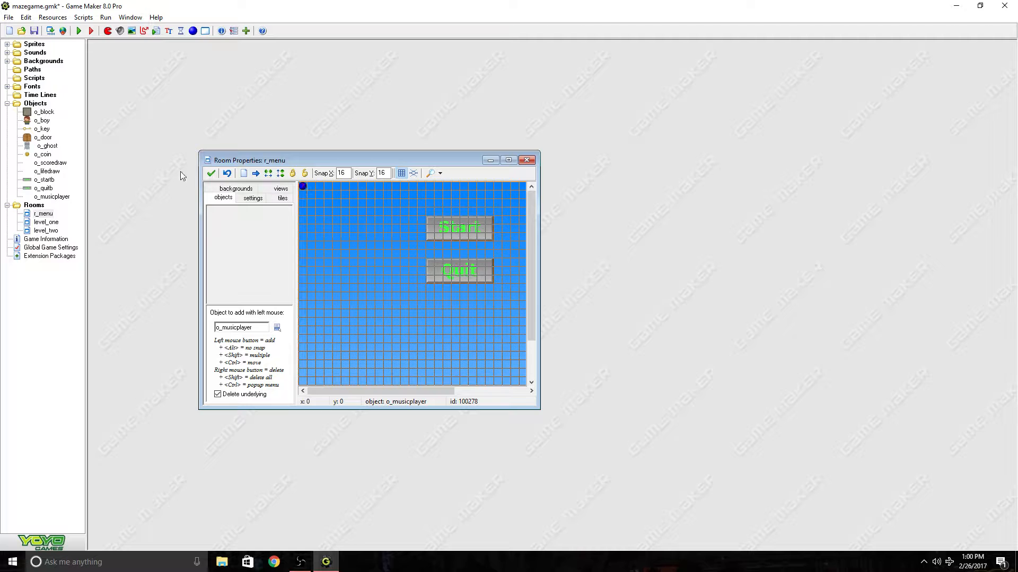
left_click(211, 174)
left_click(36, 33)
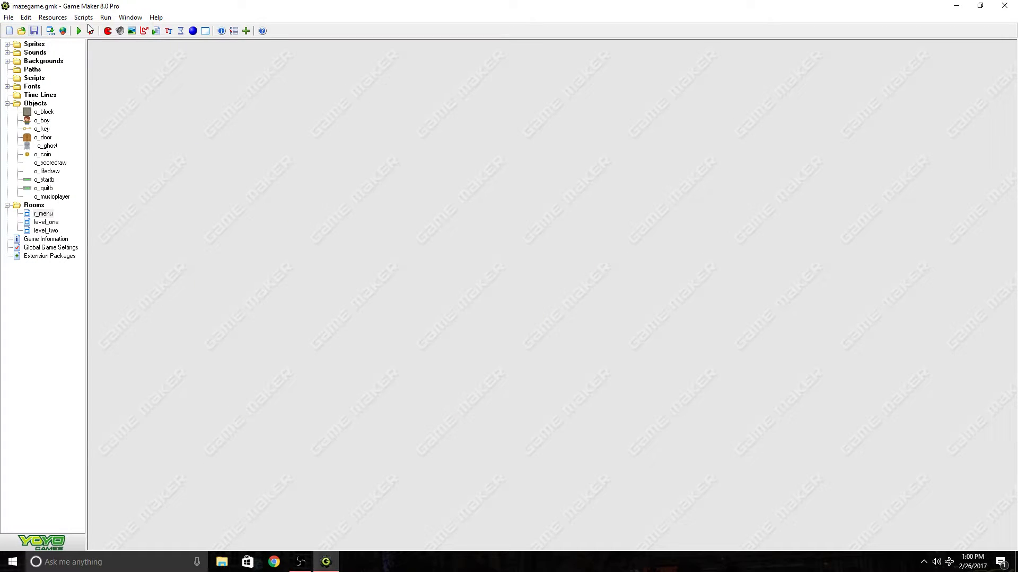
Step: Run the game in debug mode, start level one and steer the boy into a ghost to test the lose sound
left_click(92, 31)
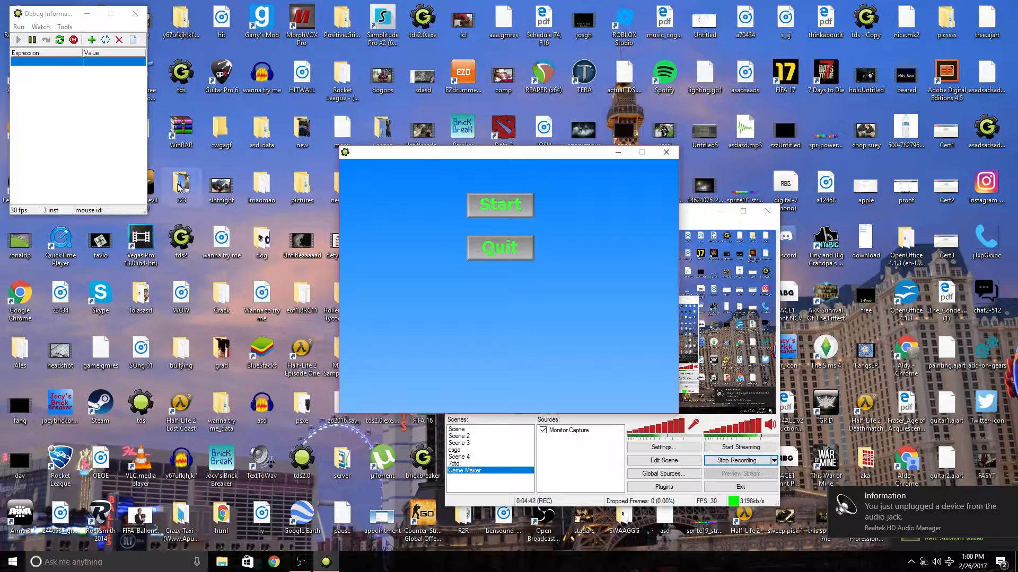
left_click(485, 214)
key("Left")
key("Down")
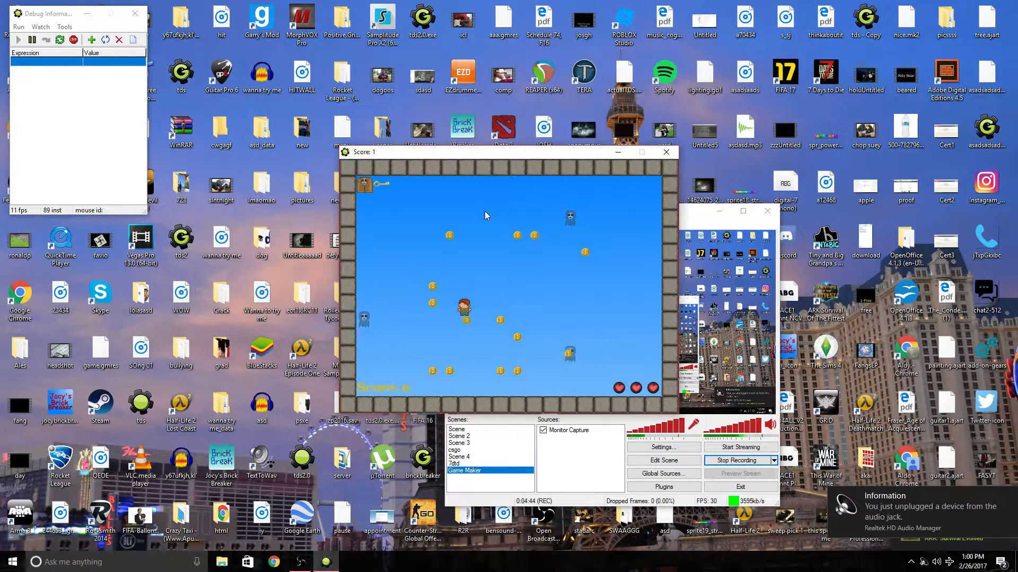
key("Right")
key("Down")
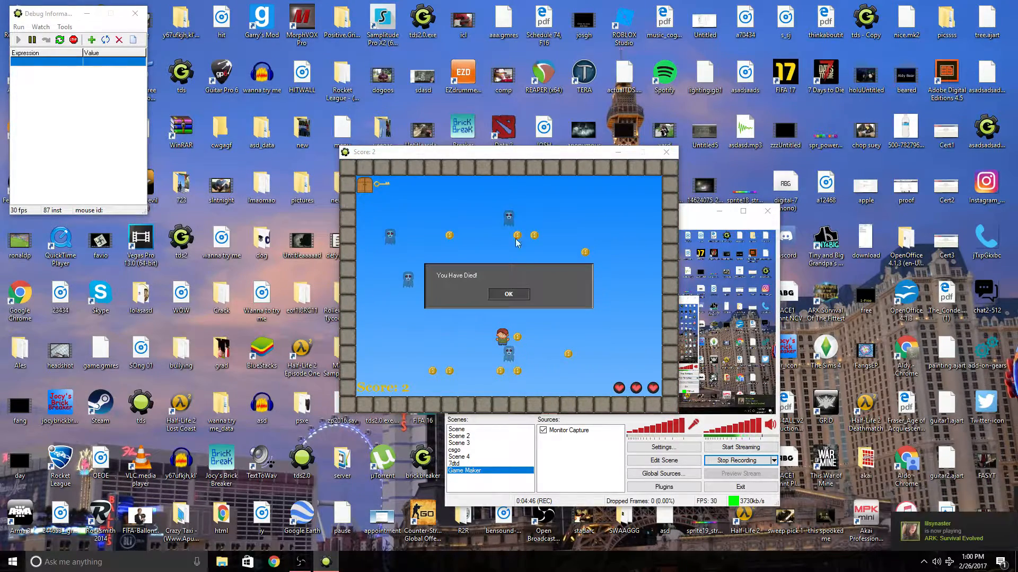
left_click(513, 293)
Step: Keep moving the boy around level one until ghosts take his remaining lives, dismissing each message
key("Left")
key("Down")
key("Right")
key("Down")
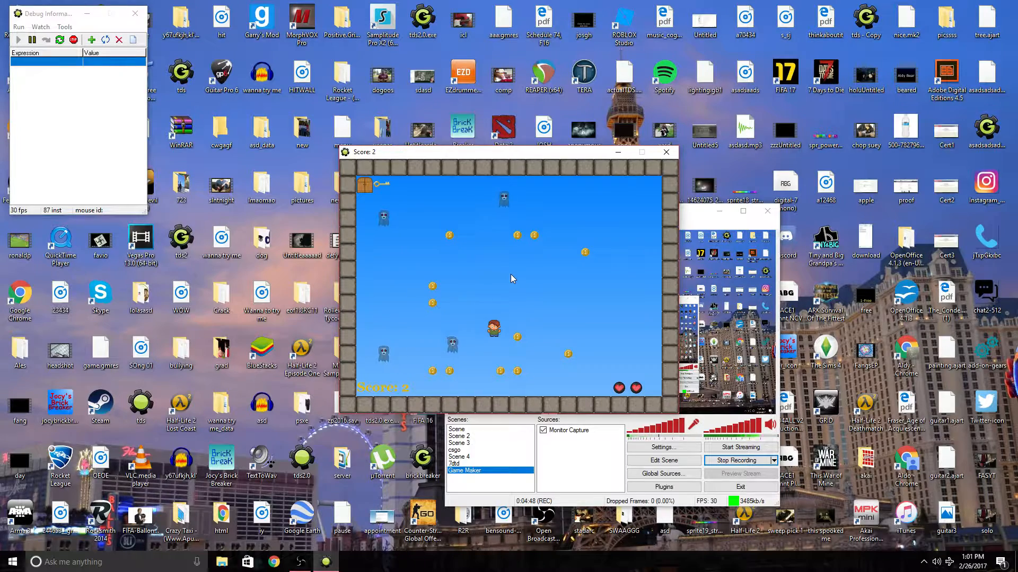
key("Right")
key("Up")
key("Left")
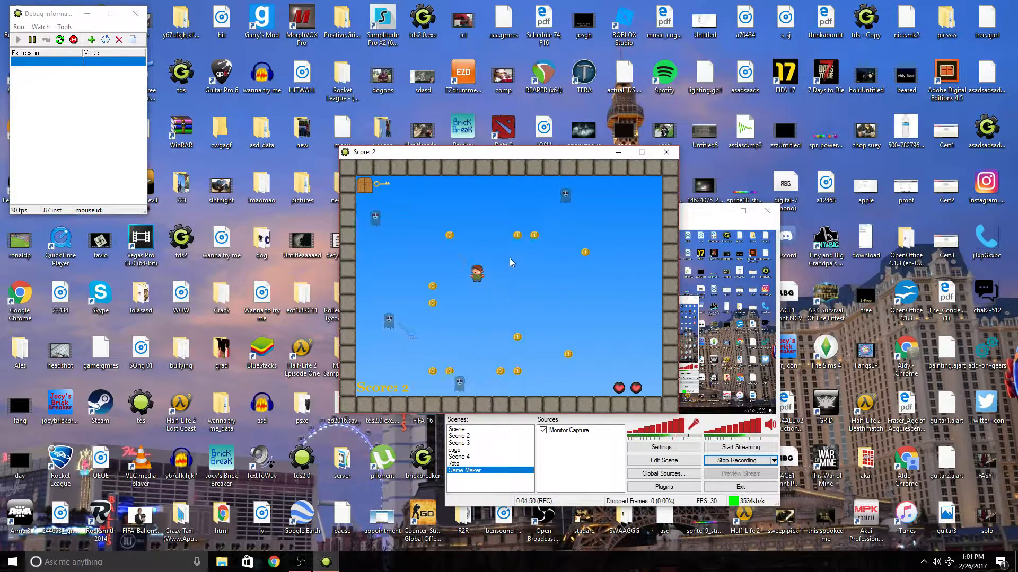
key("Up")
key("Right")
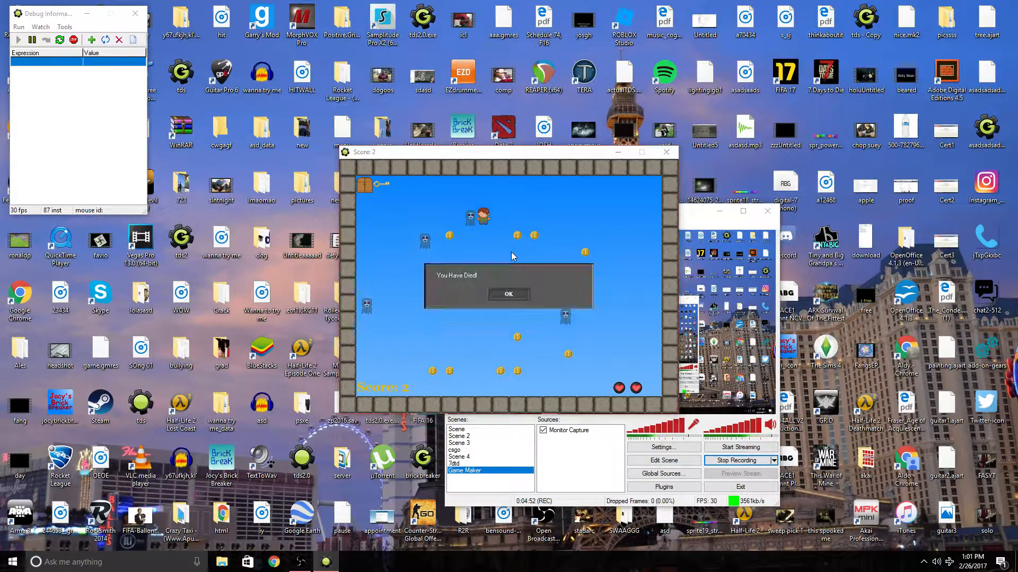
left_click(514, 293)
key("Left")
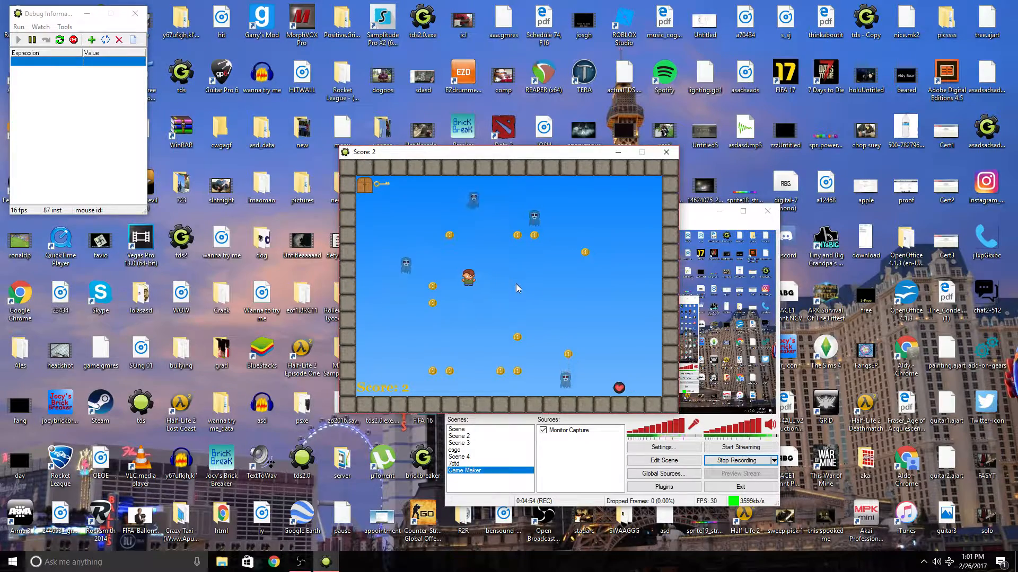
key("Up")
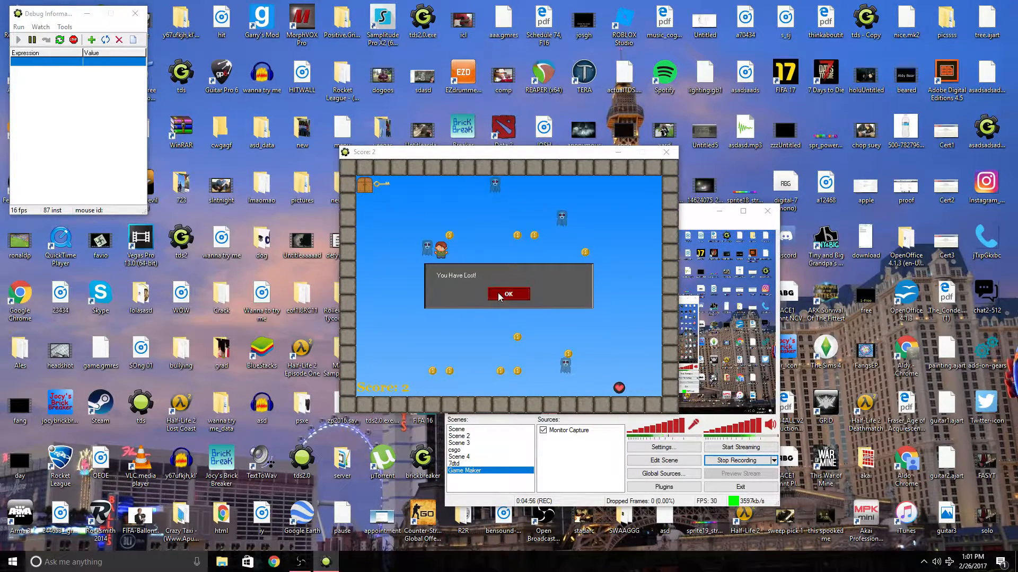
left_click(499, 296)
Step: Start a new game and guide the boy to level one's key and door to test the pass sound
left_click(516, 217)
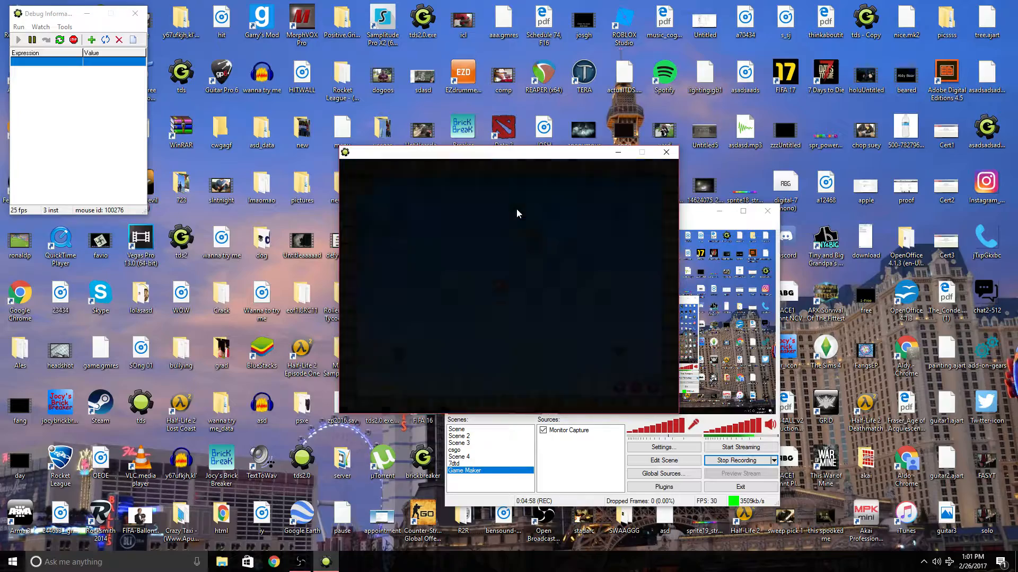
key("Left")
key("Up")
key("Left")
key("Up")
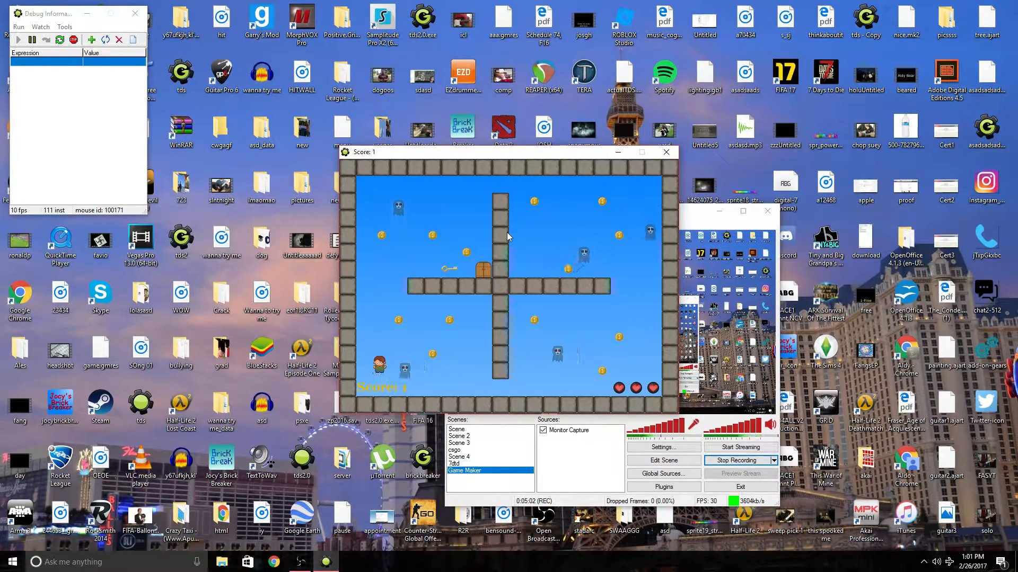
Step: Steer the boy into a ghost in level two, dismiss the death message and quit the test run
key("Up")
key("Right")
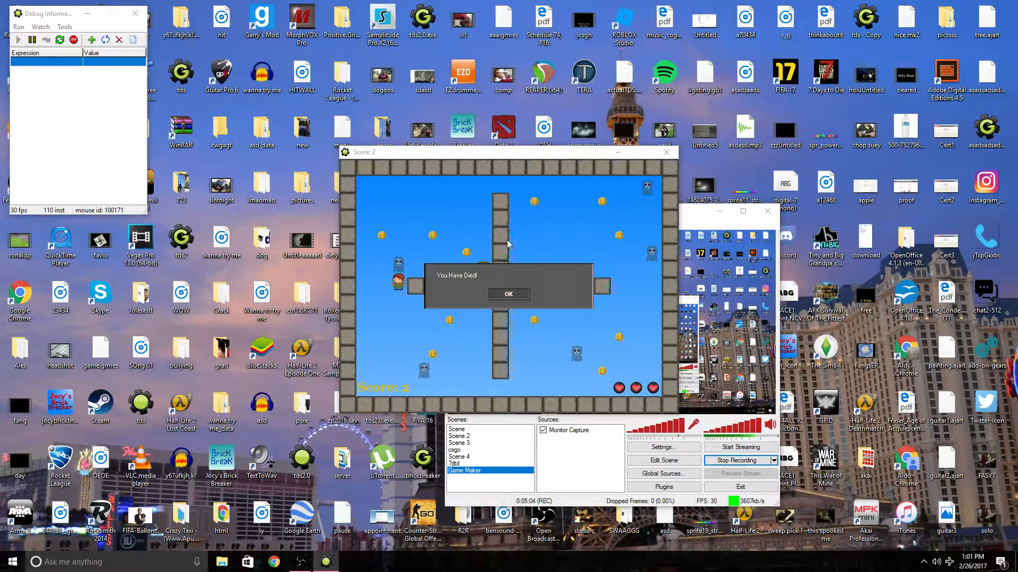
left_click(512, 291)
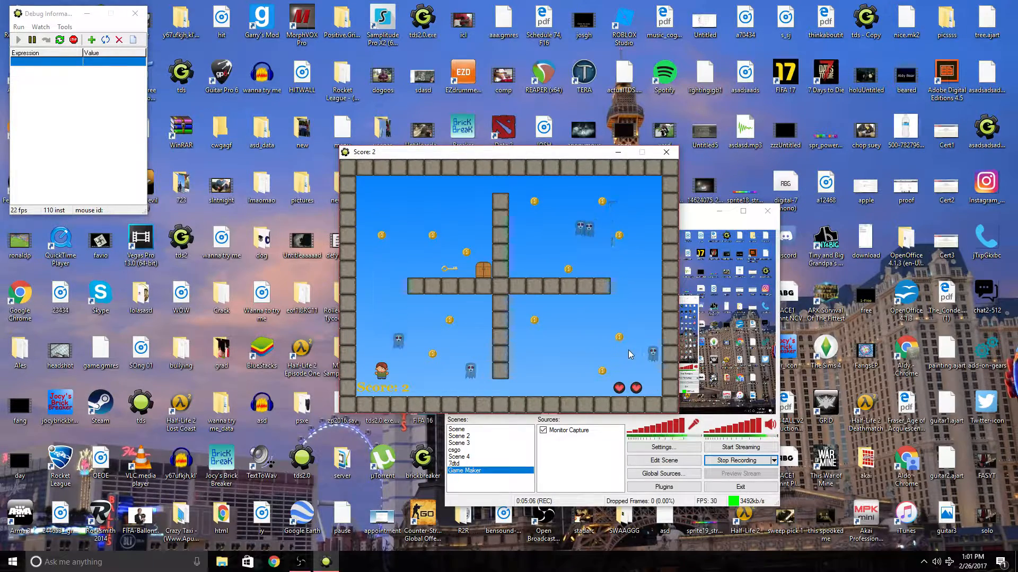
key("Escape")
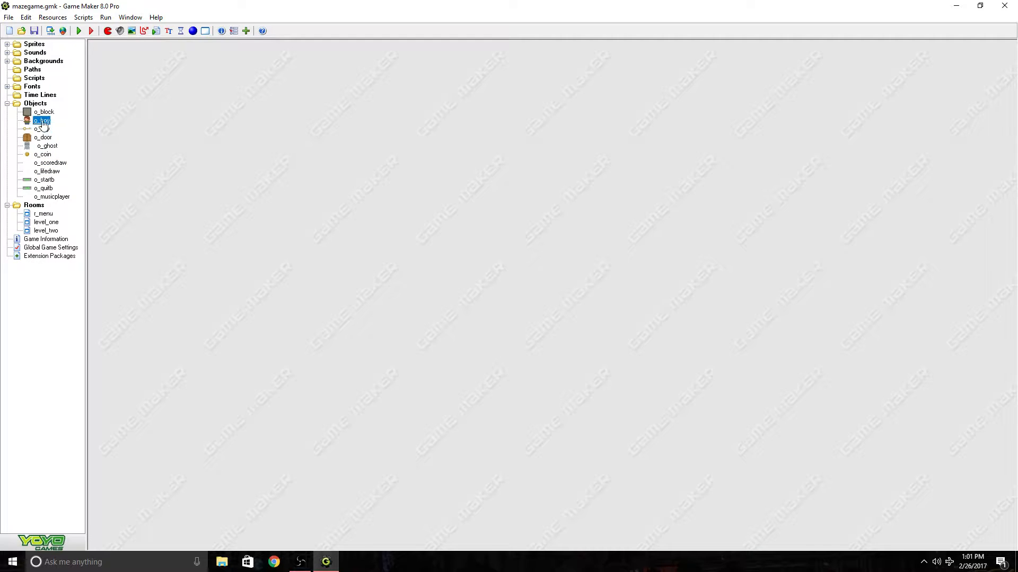
Step: Move the sound_lose play action to the start of o_boy's o_ghost collision event and accept the object changes
double_click(42, 122)
left_click(347, 232)
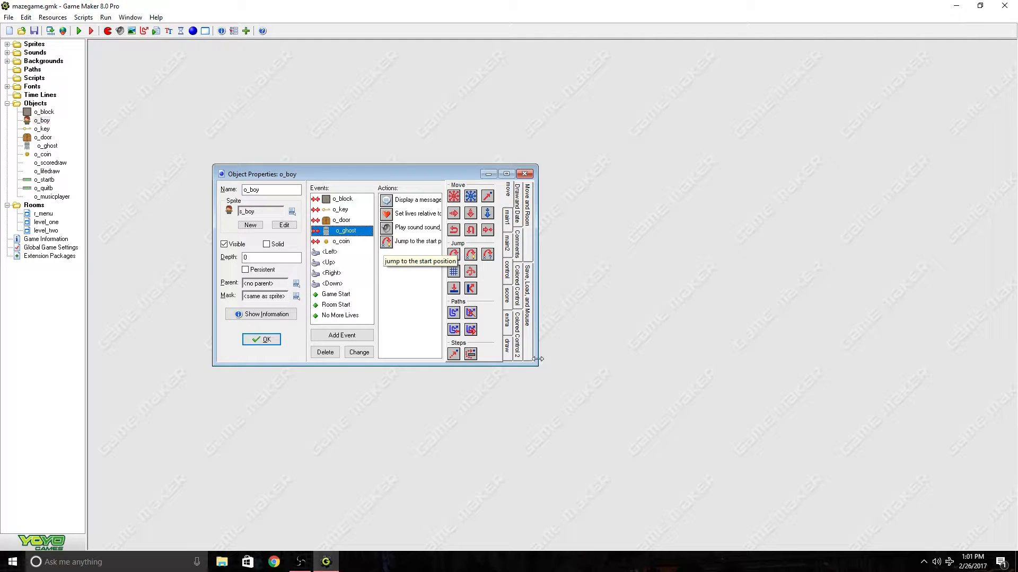
left_click_drag(533, 363, 694, 410)
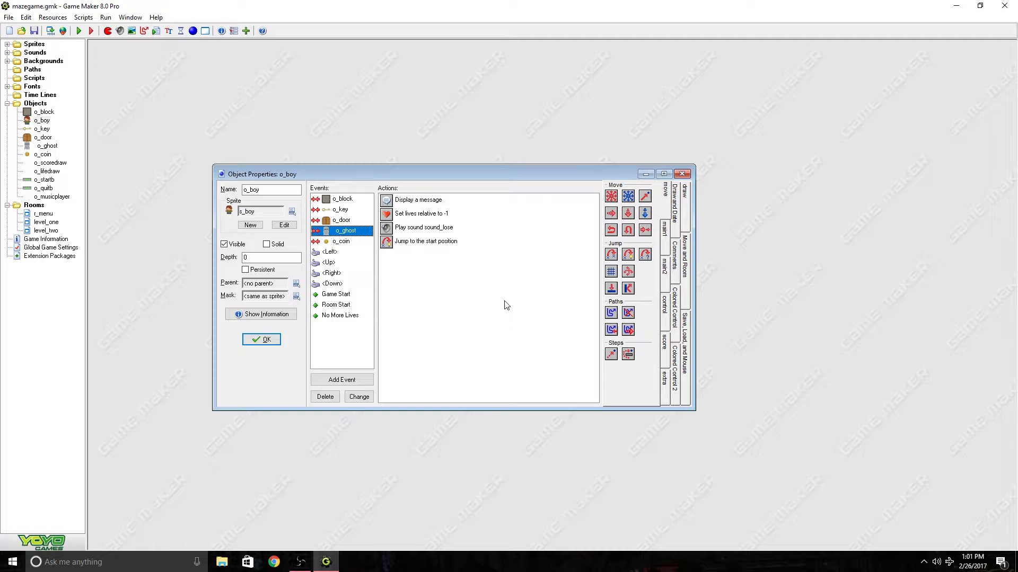
left_click(438, 202)
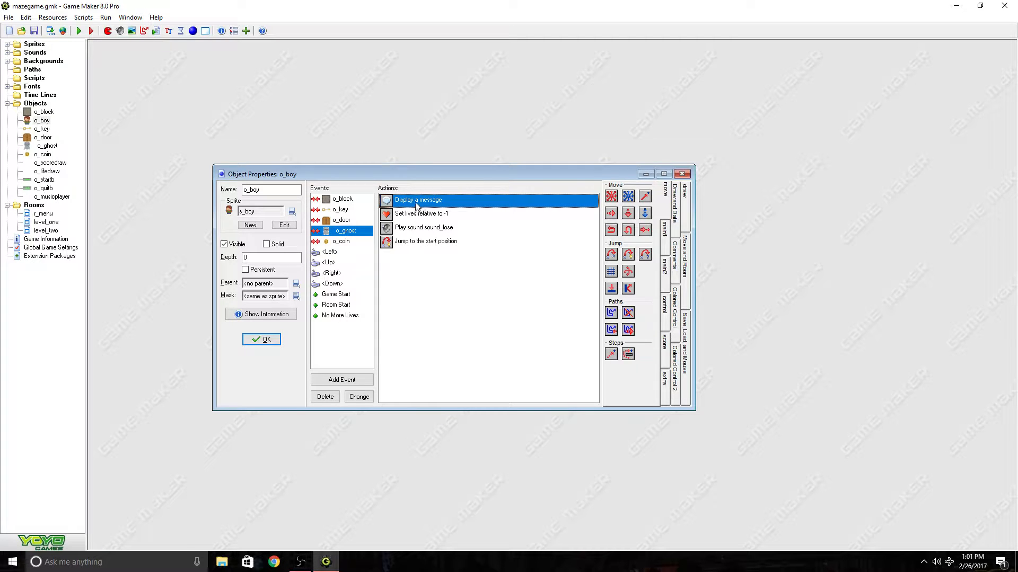
left_click(433, 229)
left_click_drag(439, 194, 436, 200)
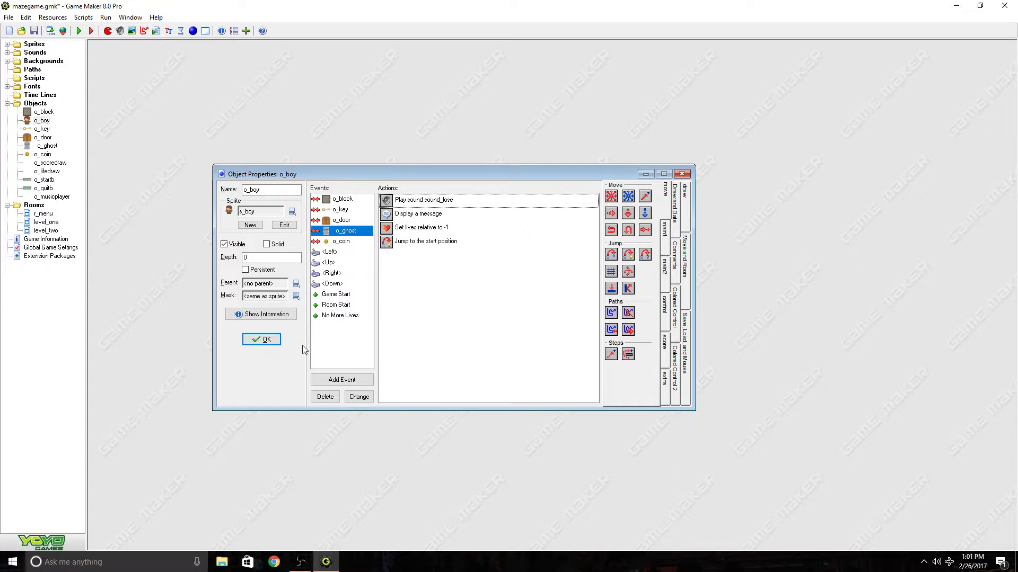
left_click(262, 339)
Step: Run the game in debug mode, start level one, let a ghost catch the boy and dismiss the message
left_click(94, 32)
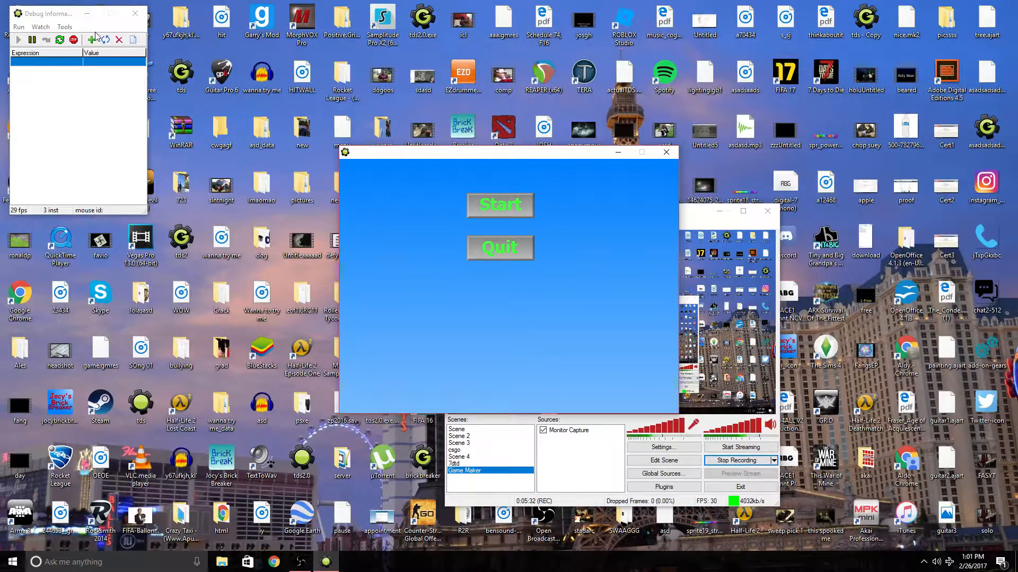
left_click(505, 213)
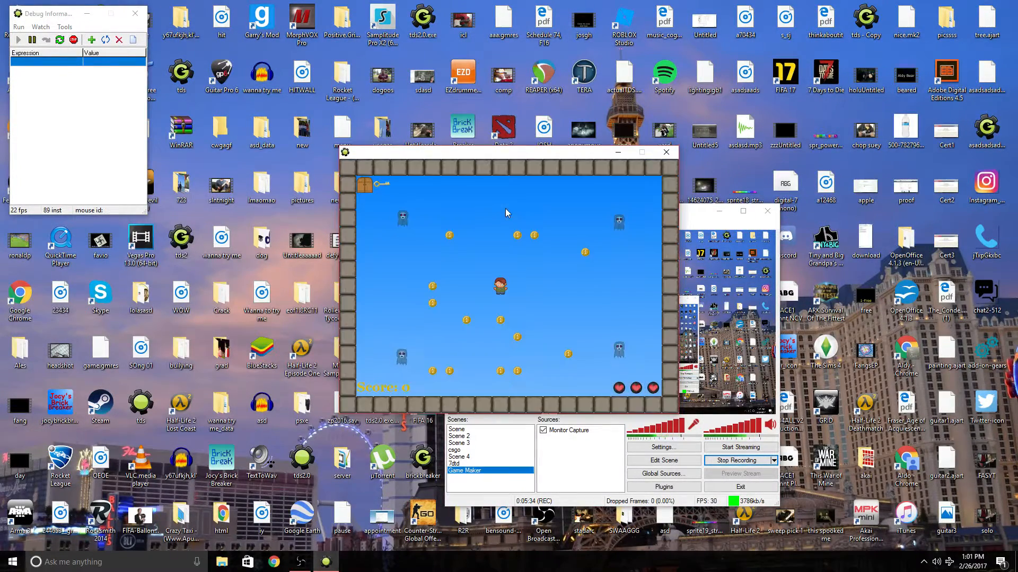
key("Down")
key("Right")
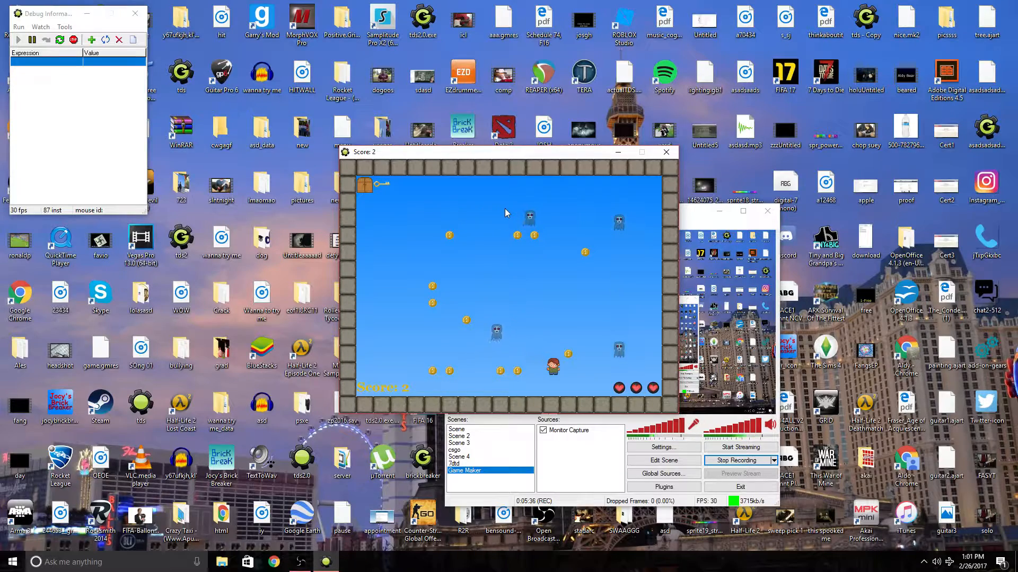
key("Up")
key("Left")
key("Up")
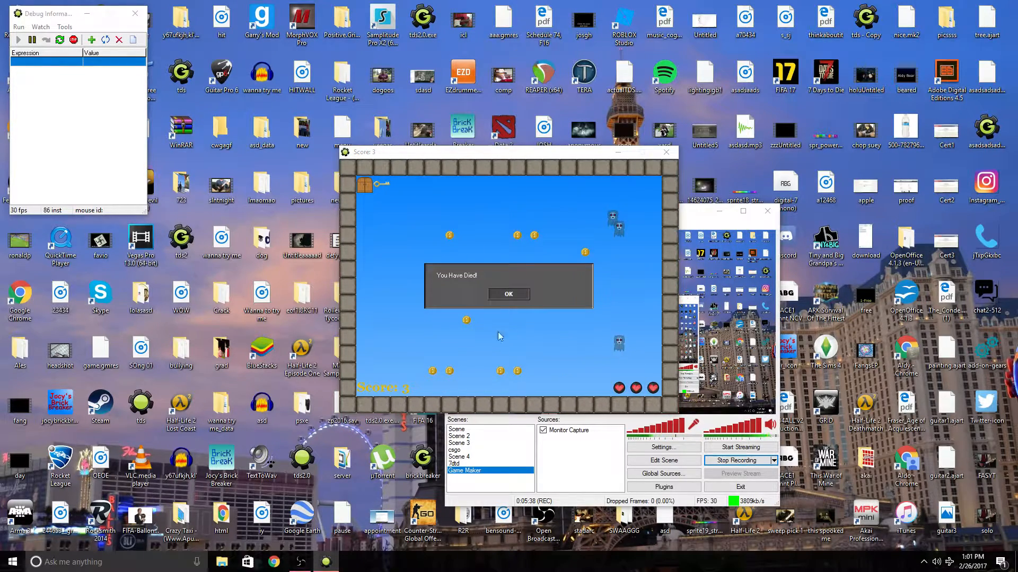
left_click(517, 293)
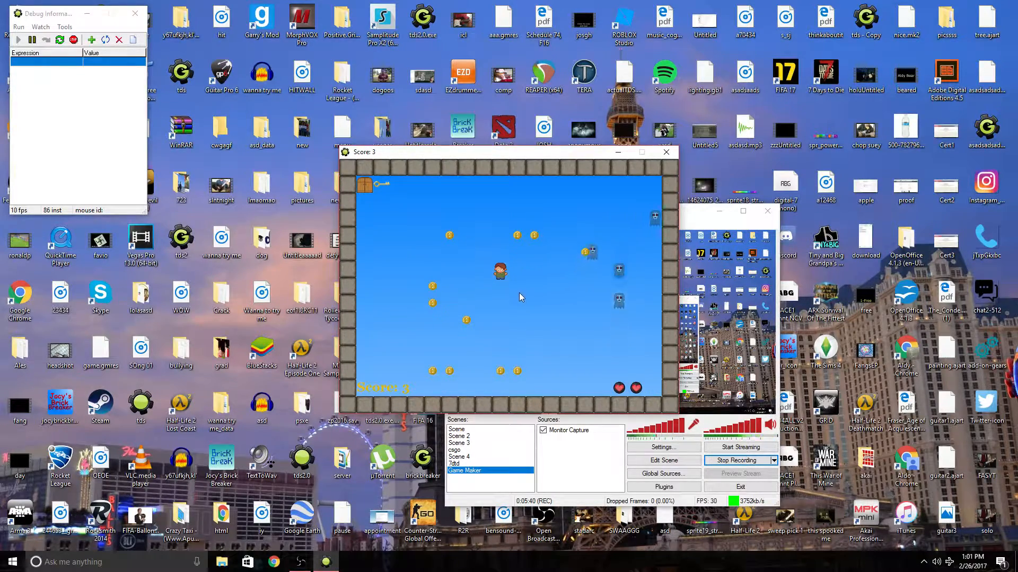
Step: Collect coins in the upper half of level one until a ghost catches the boy again, and dismiss the message
key("Up")
key("Right")
key("Down")
key("Up")
key("Left")
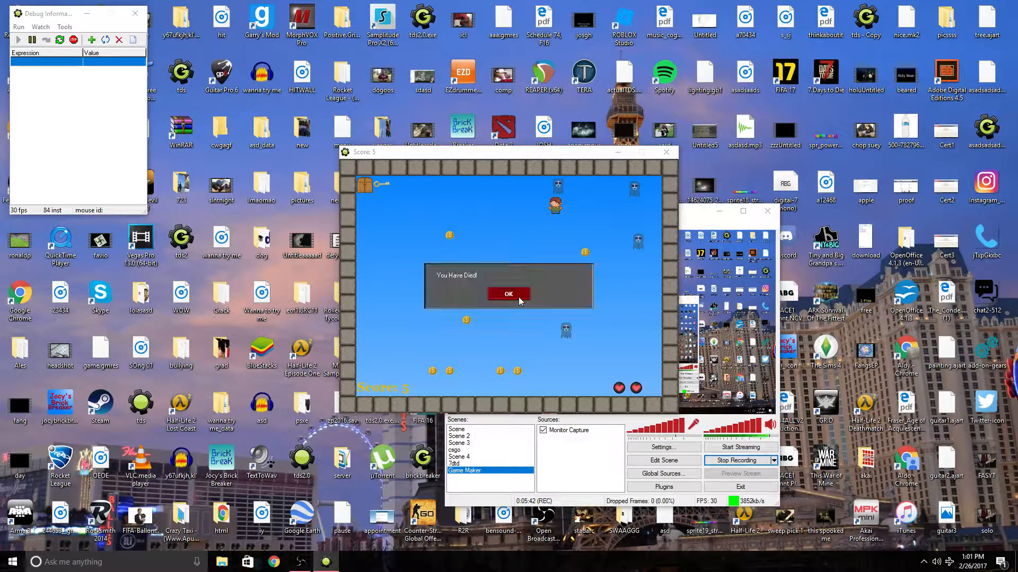
left_click(508, 294)
Step: Dodge the ghosts and guide the boy to level one's key and door in the upper-left corner
key("Left")
key("Up")
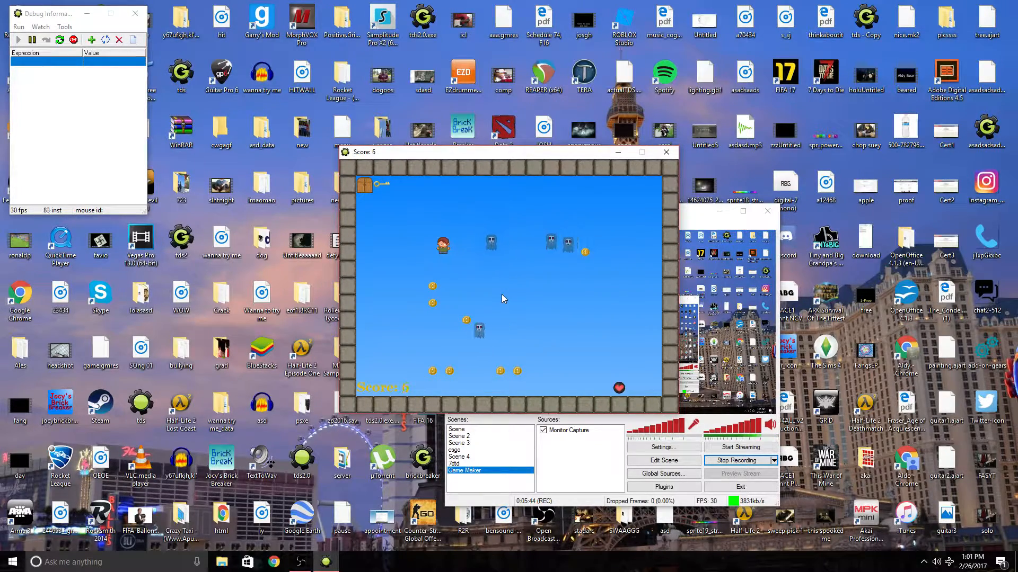
key("Up")
key("Right")
key("Left")
key("Down")
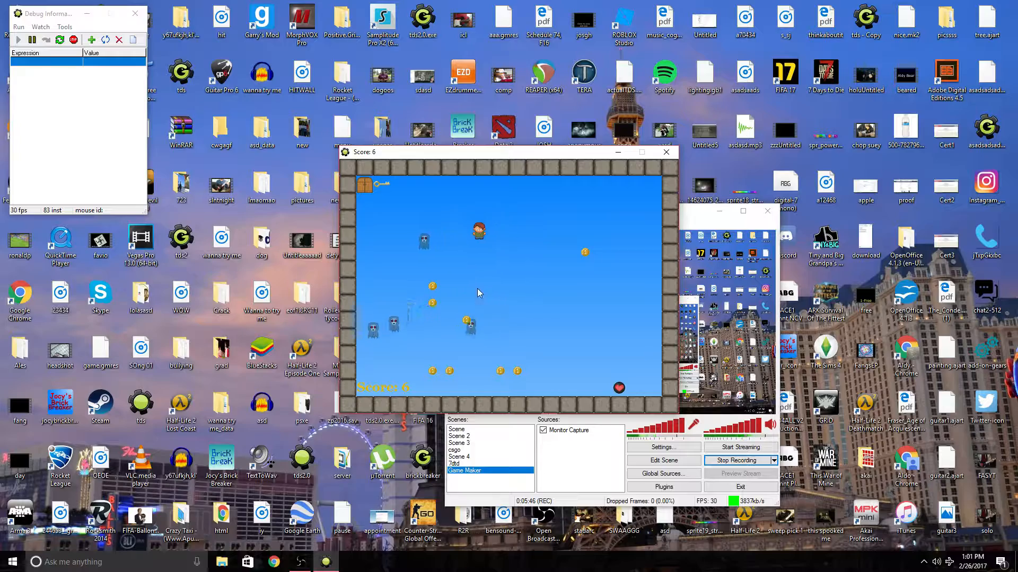
key("Up")
key("Left")
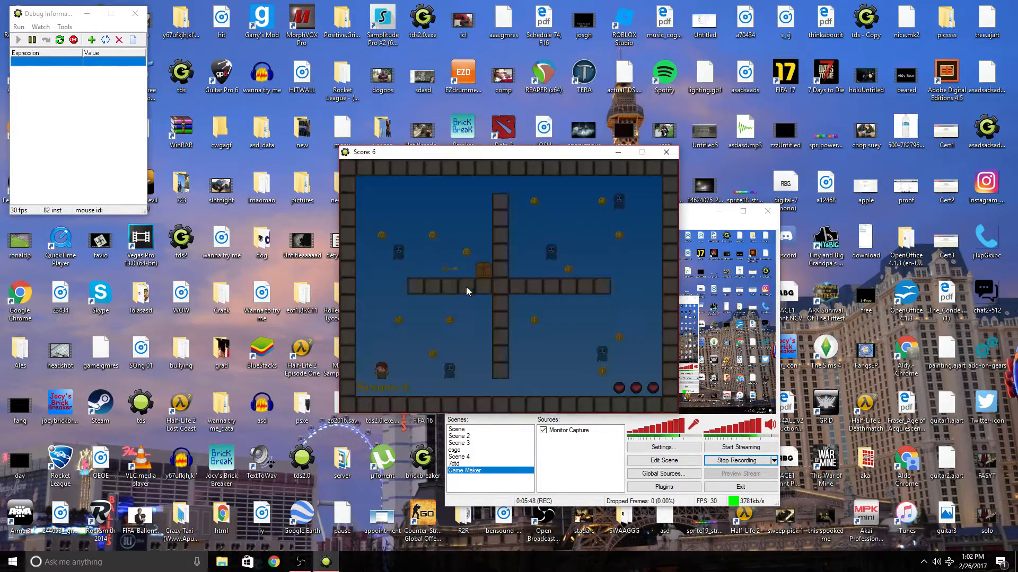
Step: Collect the coins in level two's lower-right area until a ghost catches the boy, and dismiss the message
key("Right")
key("Down")
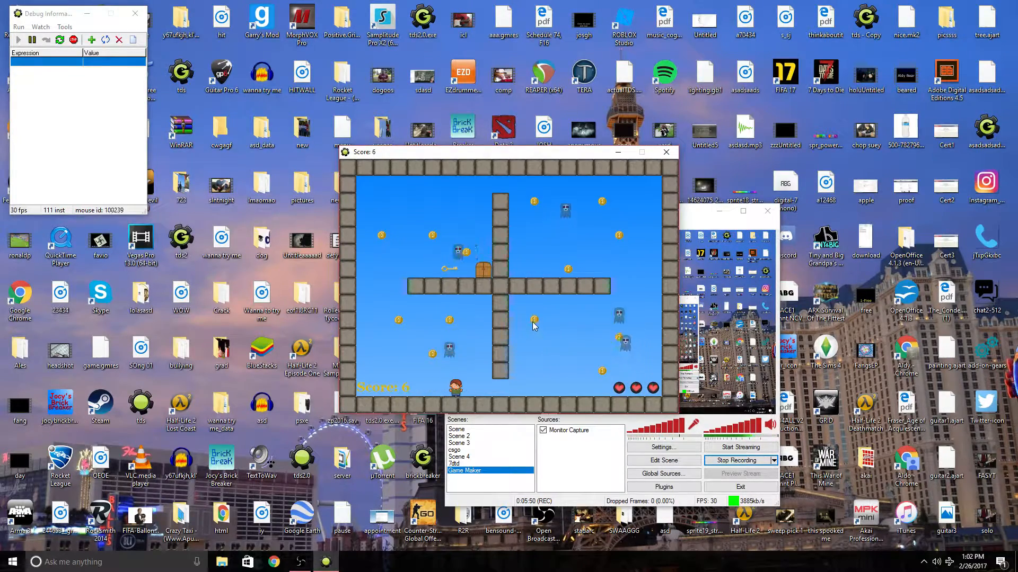
key("Right")
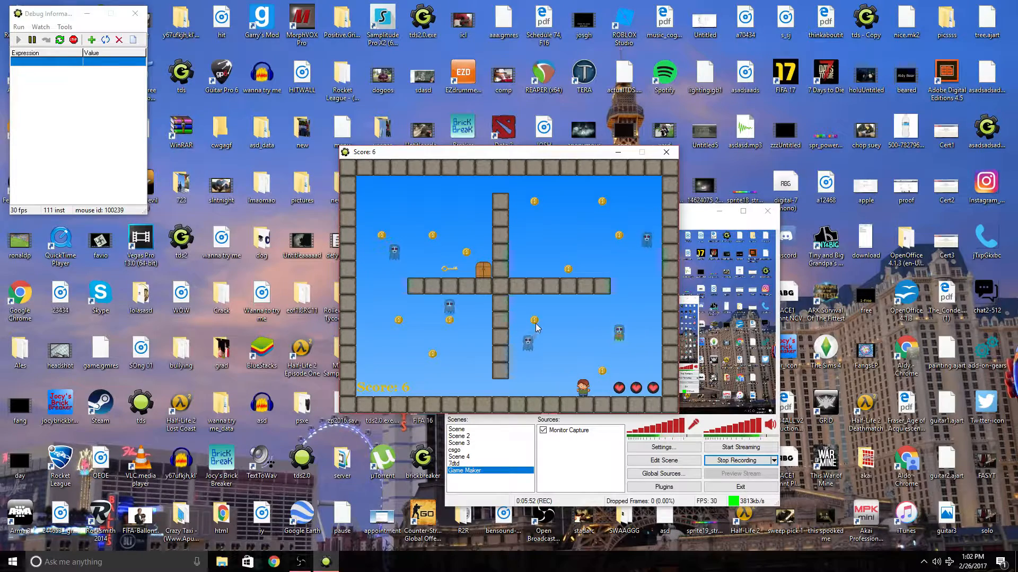
key("Right")
key("Up")
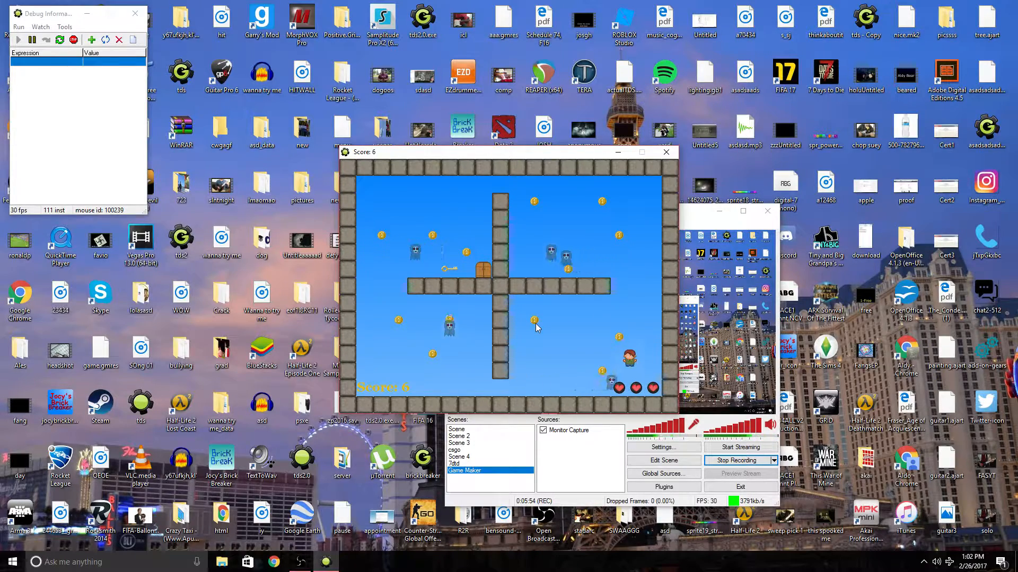
key("Up")
key("Right")
key("Left")
key("Down")
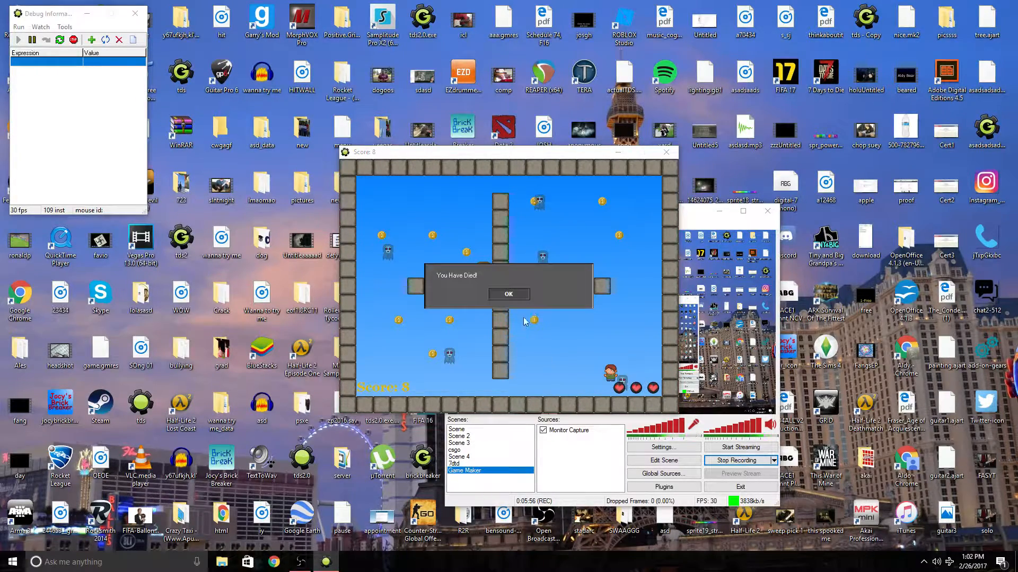
key("Return")
Step: Walk the boy from the start along level two's bottom wall to the lower-right corner, avoiding the ghosts
key("Right")
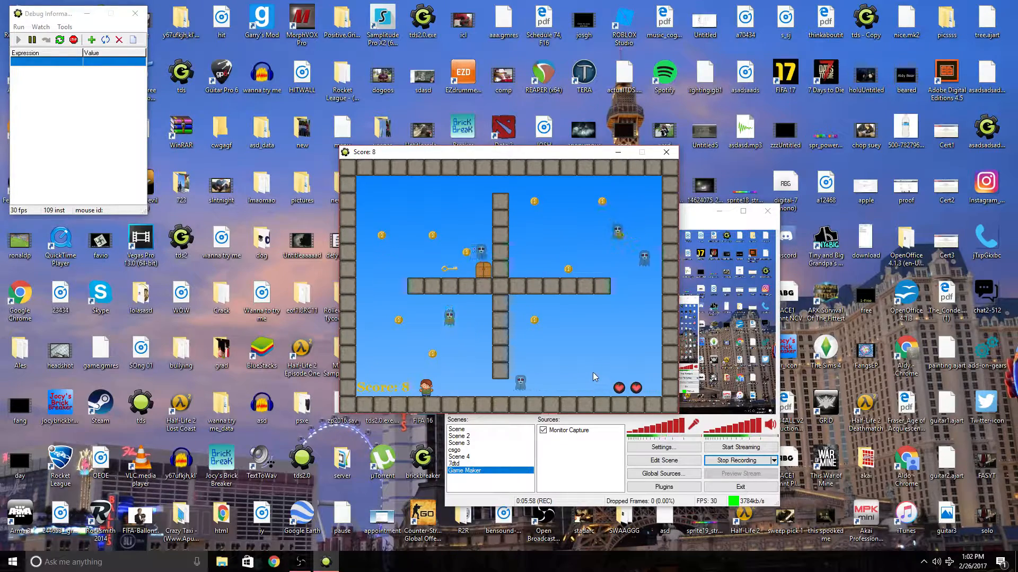
key("Left")
key("Right")
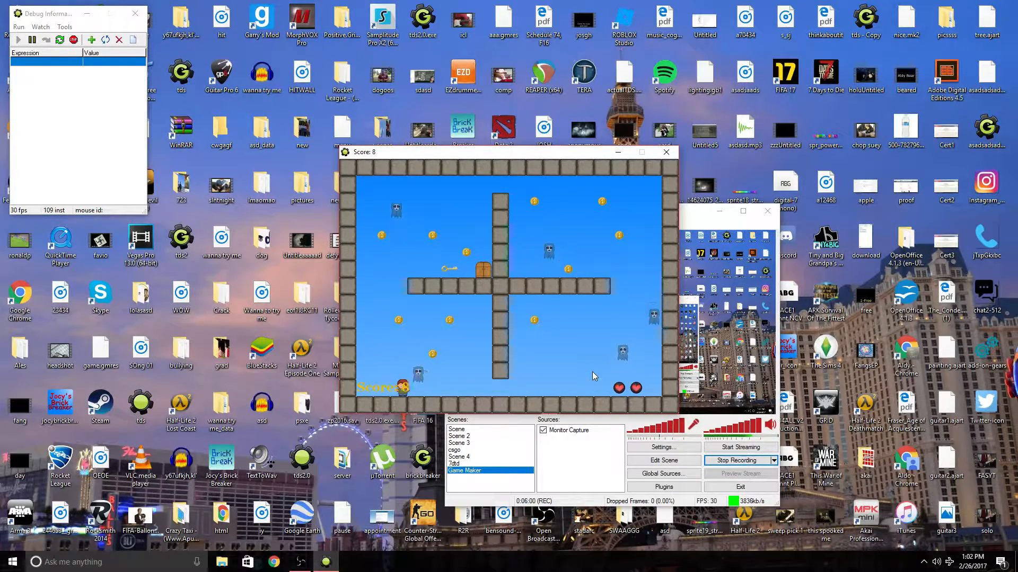
key("Left")
key("Right")
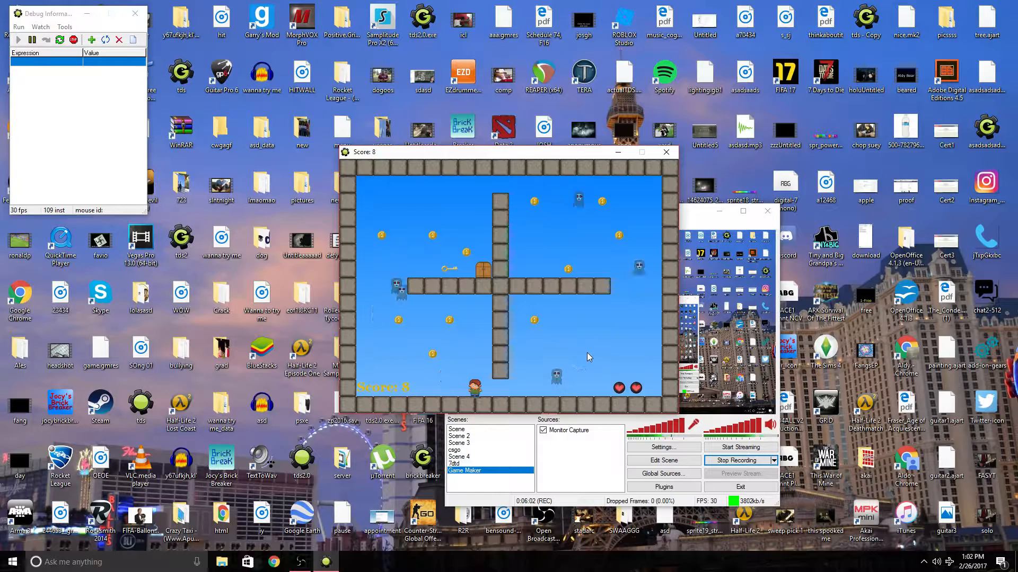
key("Right")
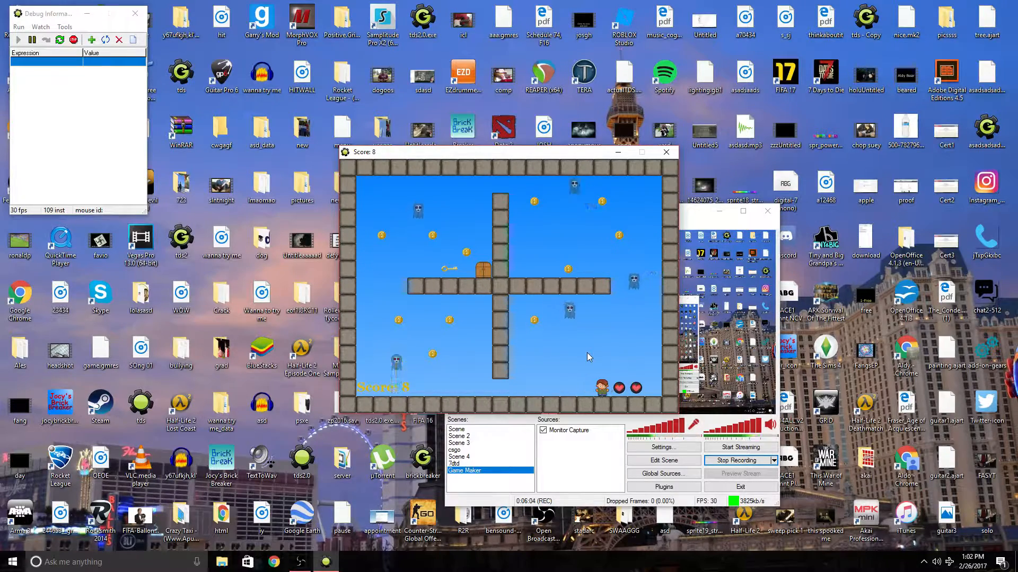
key("Right")
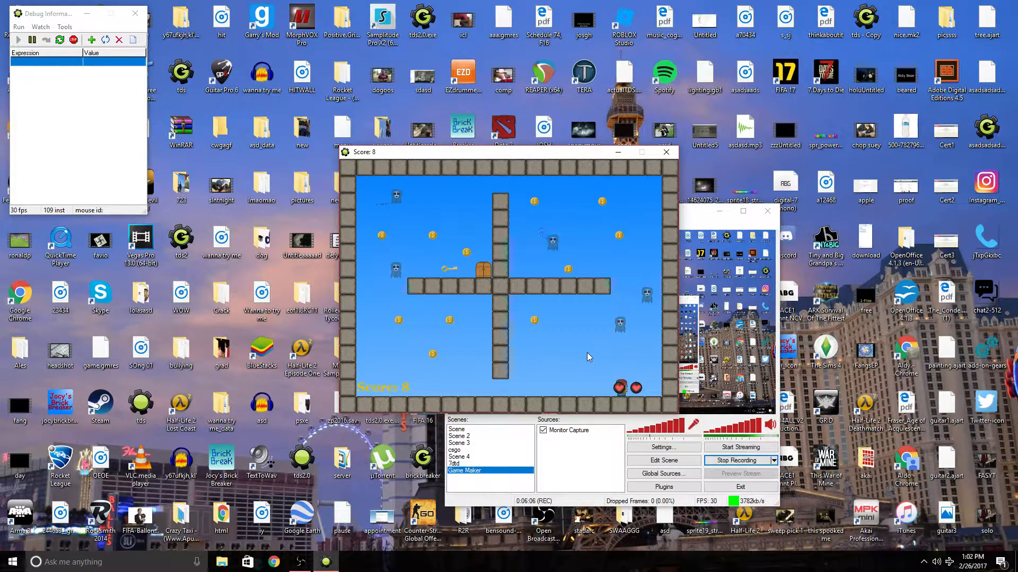
key("Right")
key("Up")
key("Left")
key("Right")
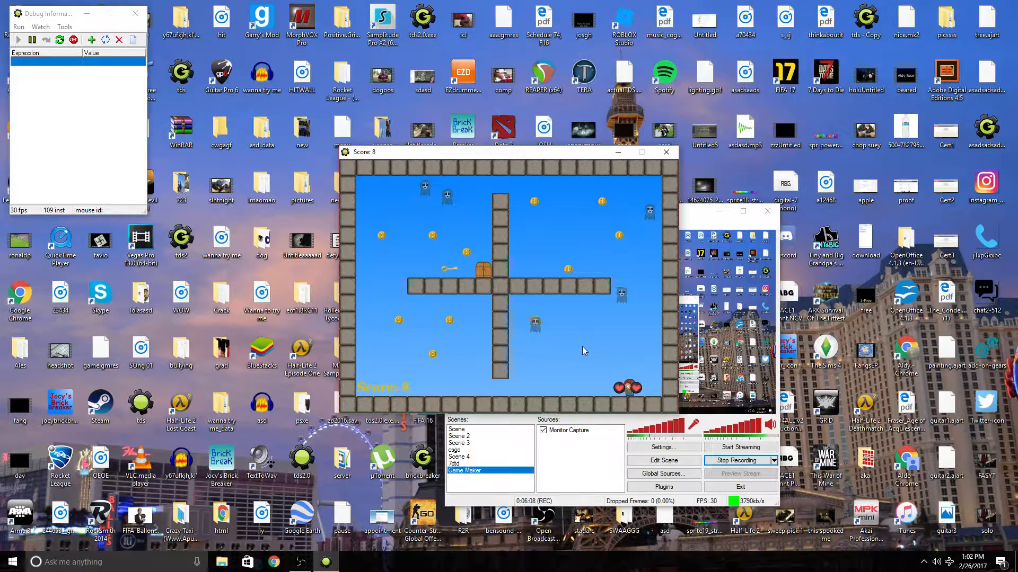
Step: Dodge the ghosts in level two's lower-right area, collect the coin beneath the middle wall and quit the game
key("Right")
key("Up")
key("Left")
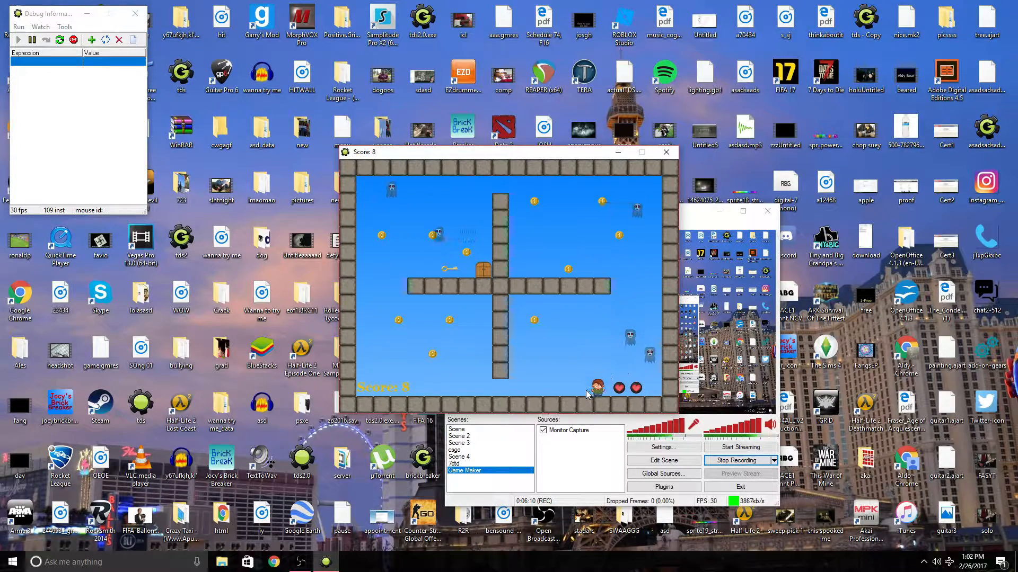
key("Left")
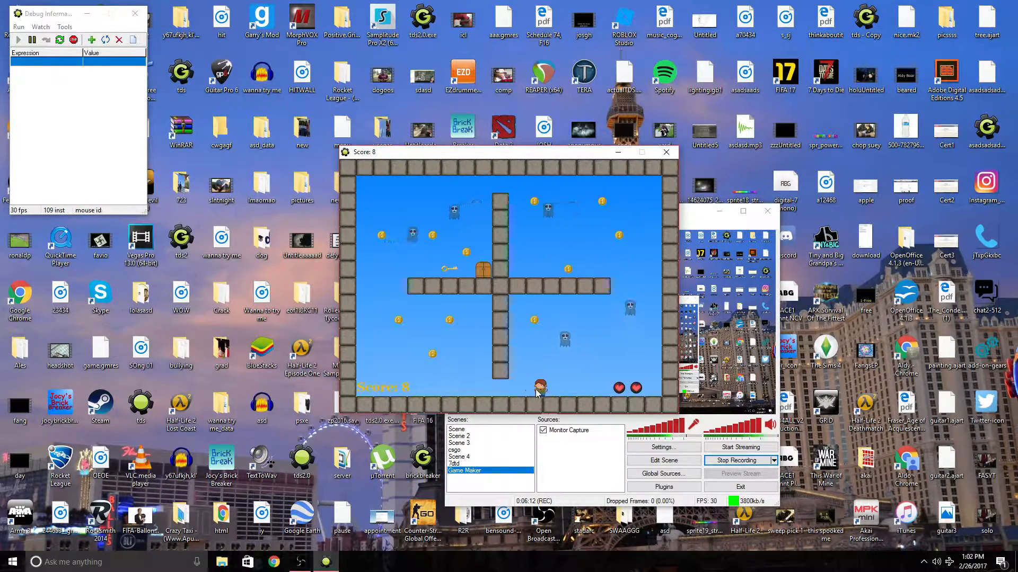
key("Right")
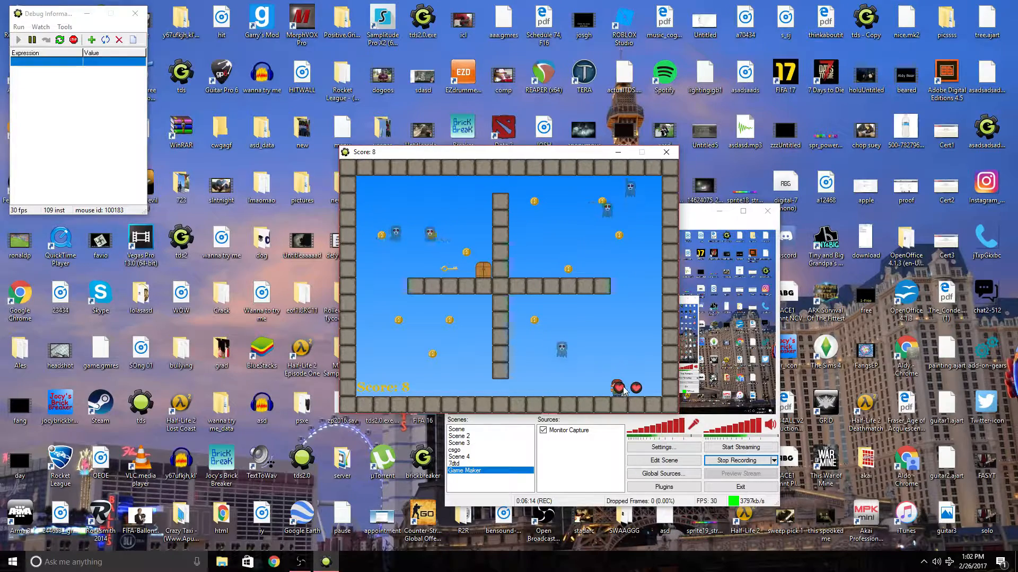
key("Up")
key("Right")
key("Left")
key("Down")
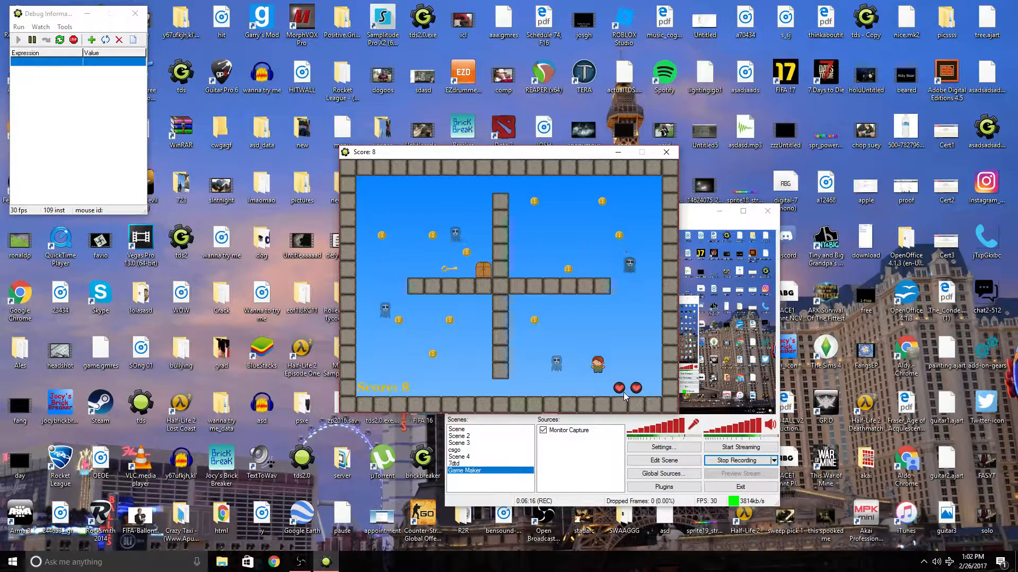
key("Left")
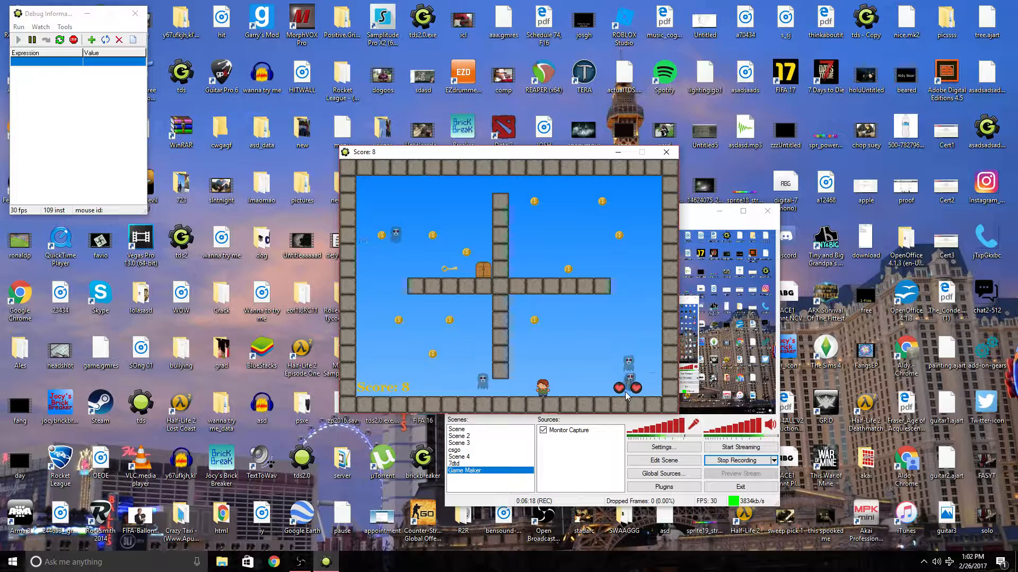
key("Up")
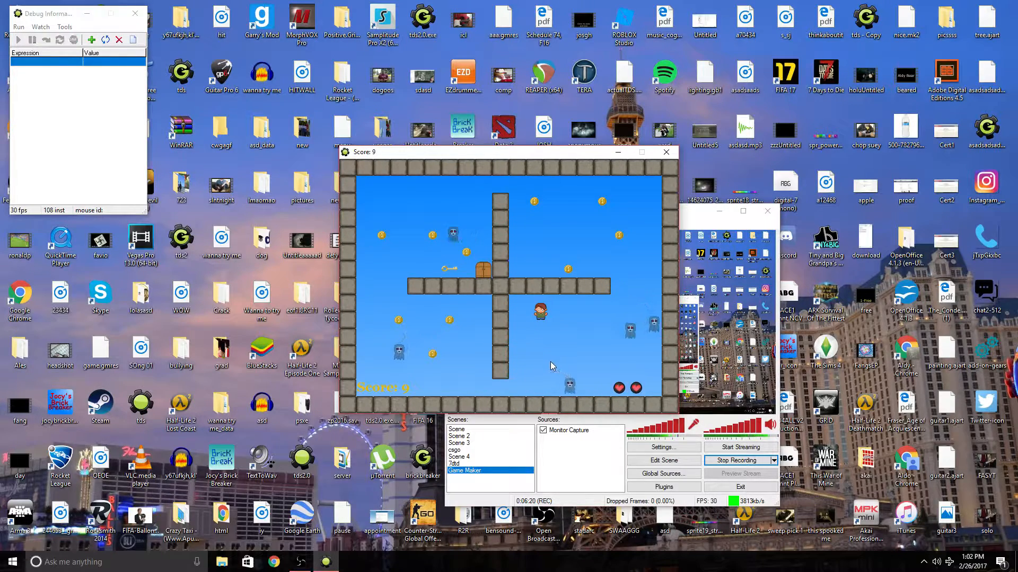
key("Escape")
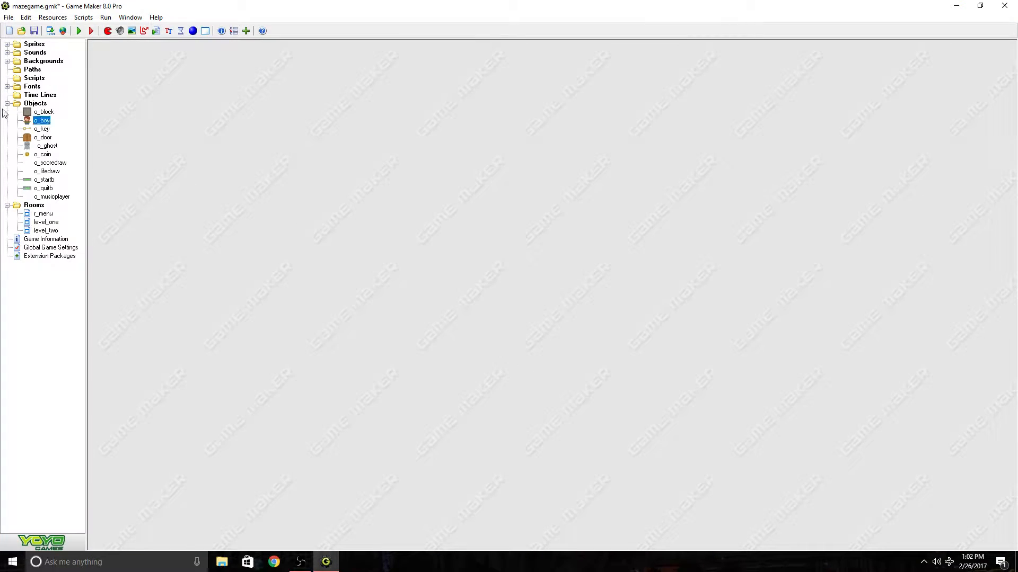
Step: Lower the opacity of all images in the s_life sprite to make the heart semi-transparent, and keep the edited image
left_click(7, 103)
left_click(8, 44)
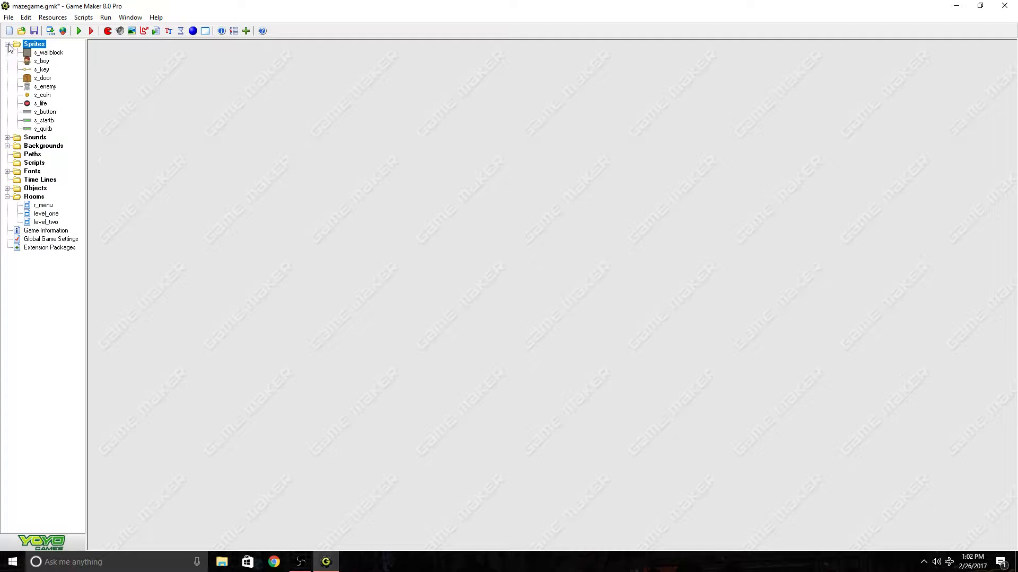
double_click(43, 104)
left_click(289, 255)
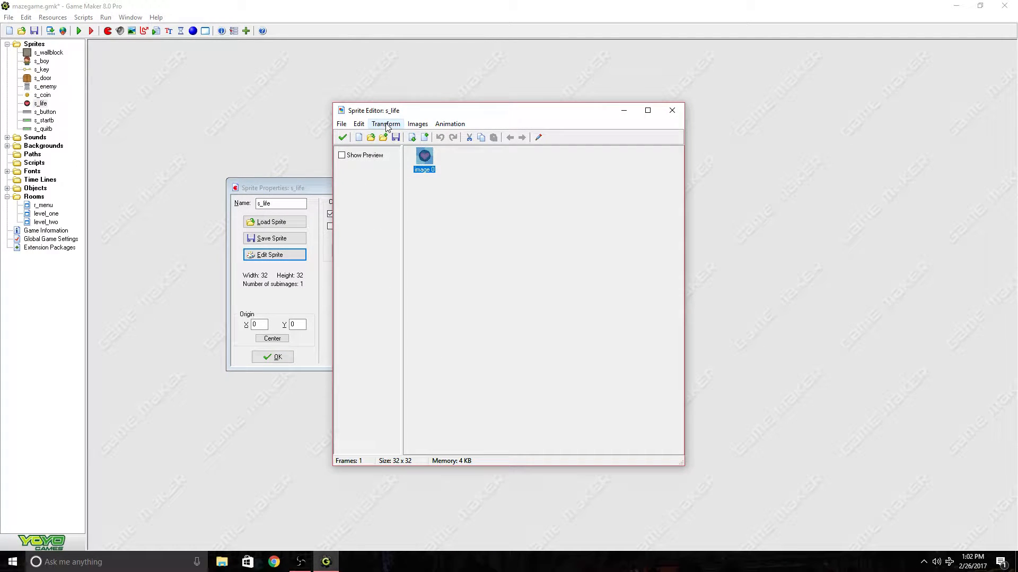
left_click(385, 123)
mouse_move(409, 126)
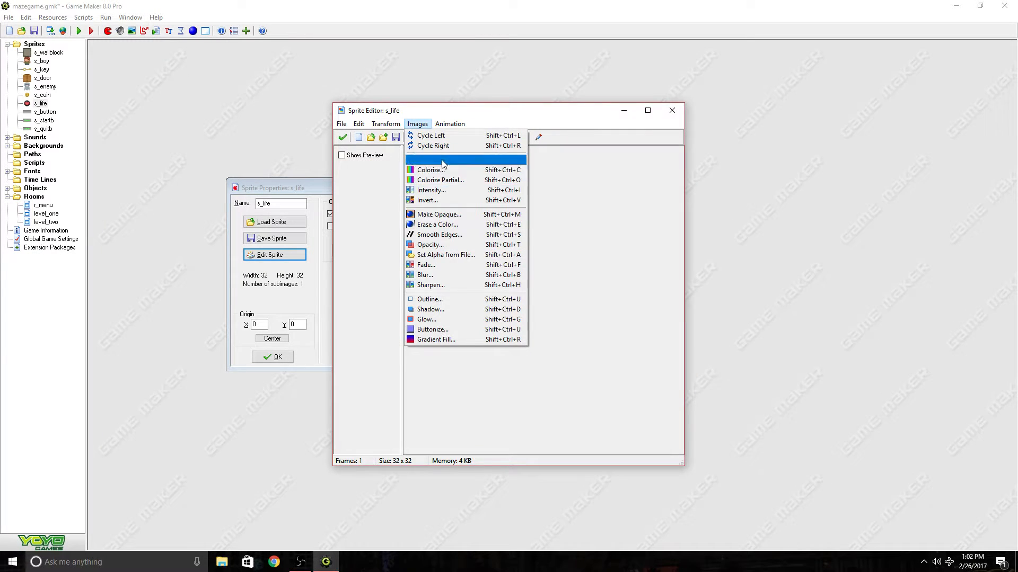
left_click(441, 245)
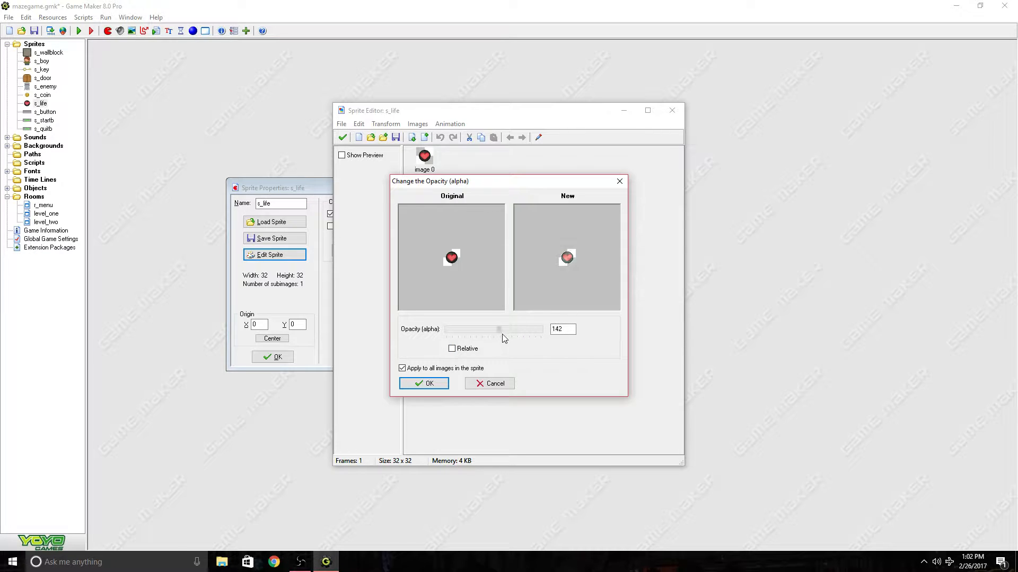
left_click_drag(534, 330, 527, 347)
left_click(430, 383)
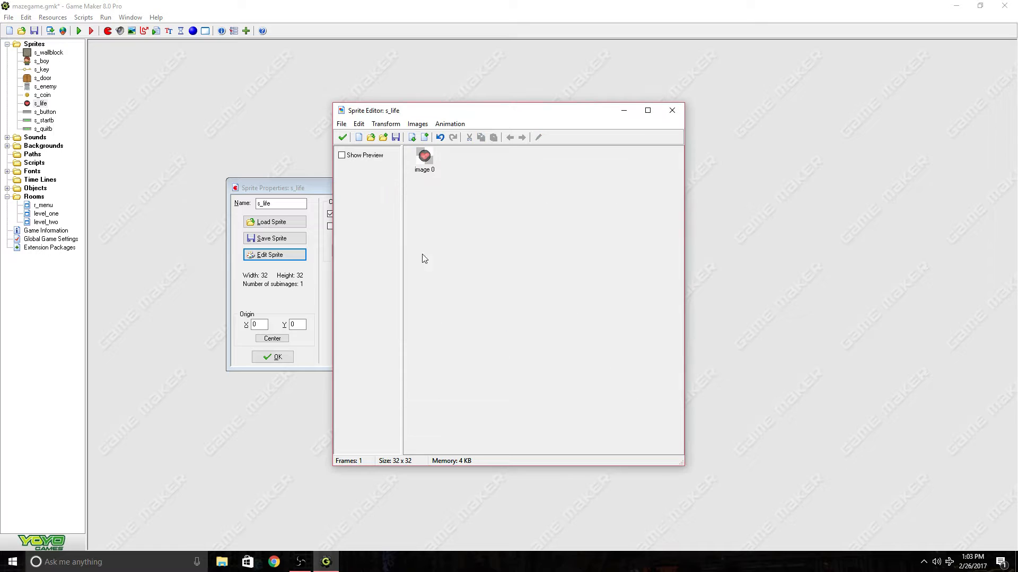
left_click(343, 139)
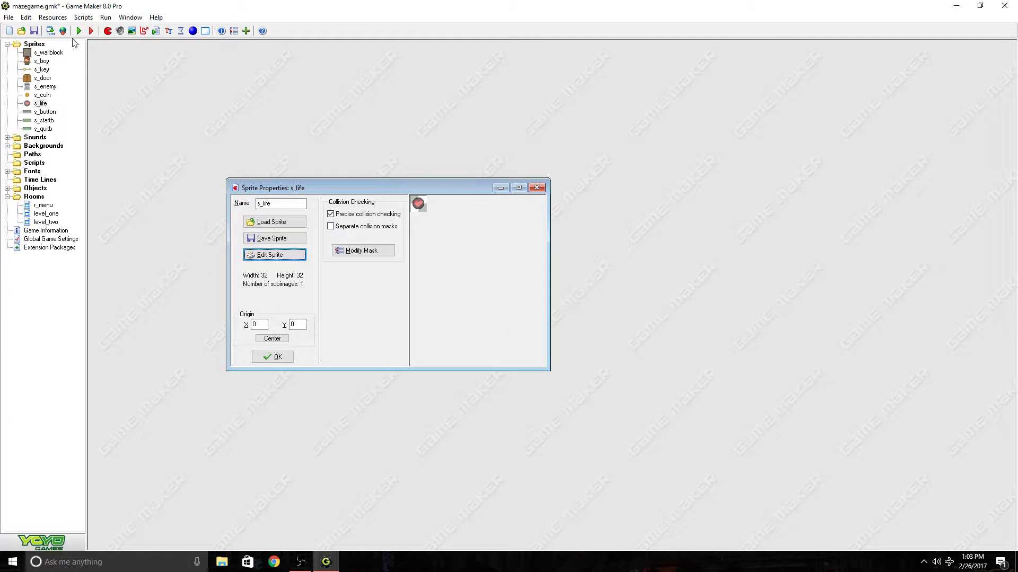
Step: Run the game in debug mode, start level one and walk the boy over the life icons in the lower-right corner
left_click(91, 32)
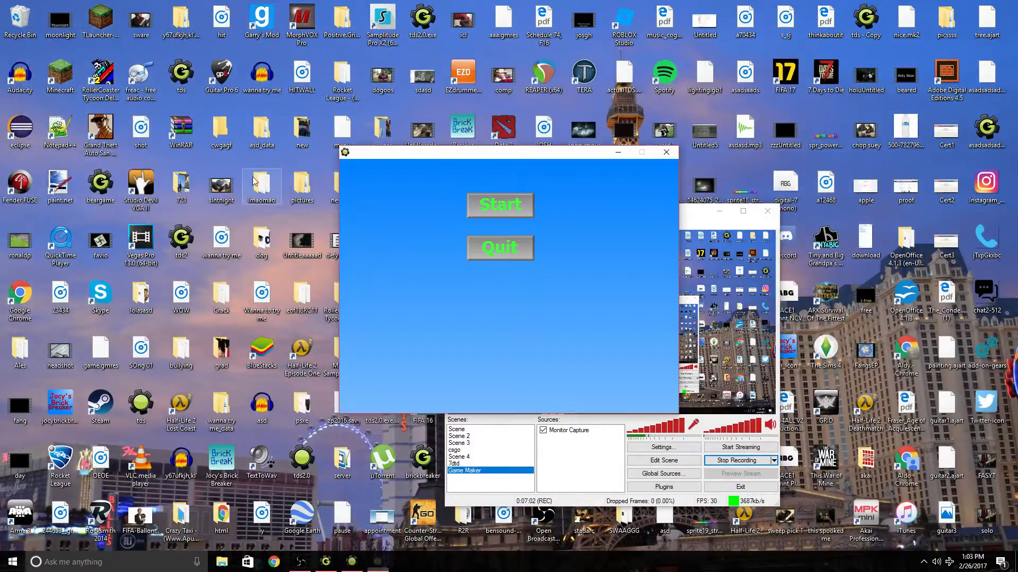
left_click(508, 211)
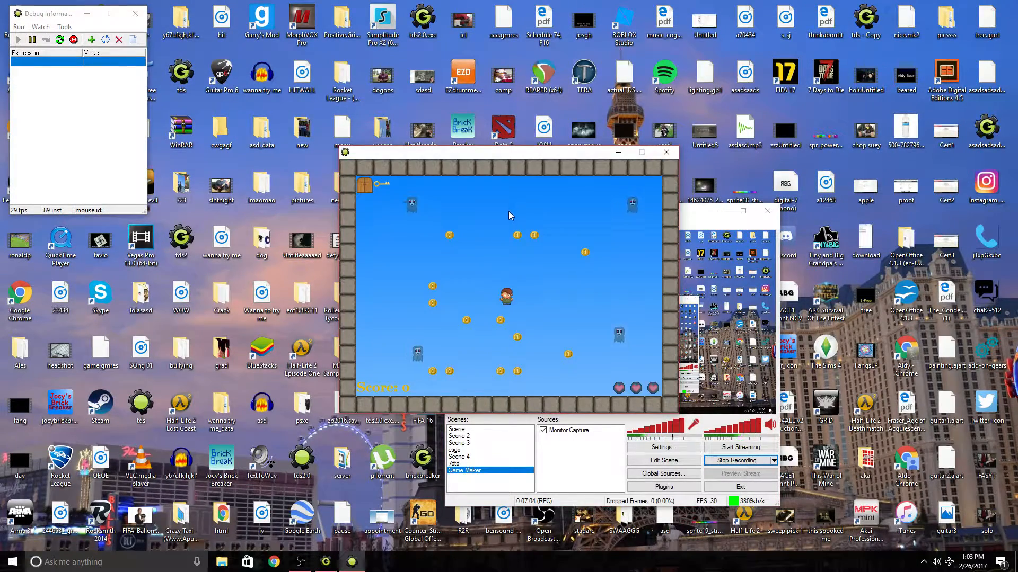
key("Right")
key("Down")
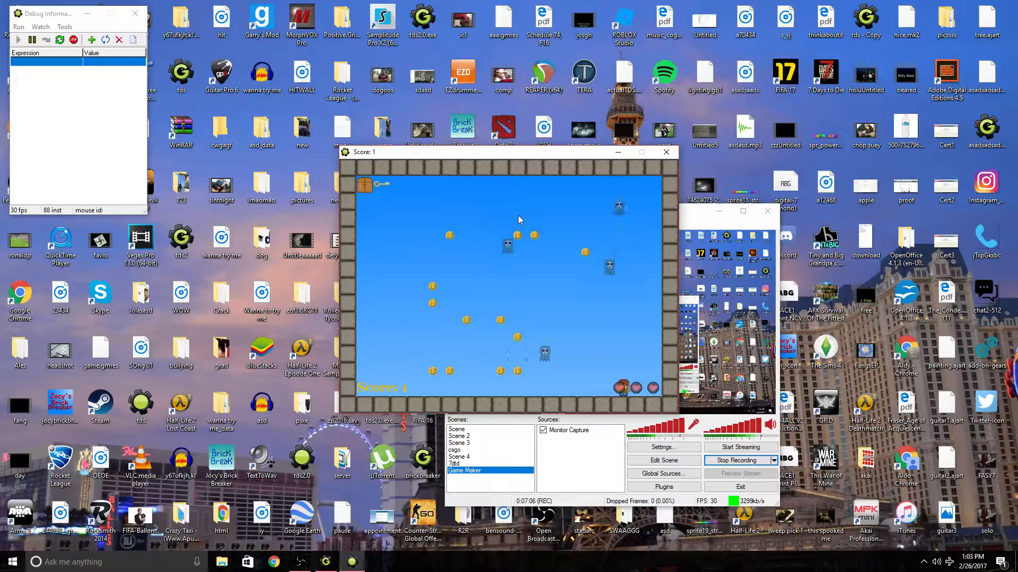
key("Right")
key("Left")
key("Right")
key("Up")
key("Down")
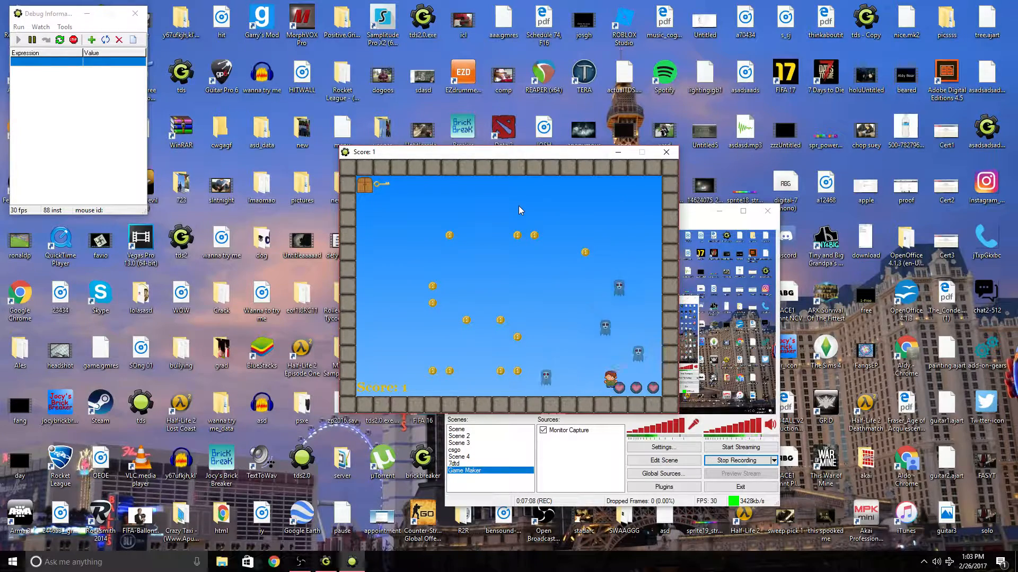
Step: Collect coins on the way to level one's key and door in the upper-left corner, and stop the game in level two
key("Left")
key("Up")
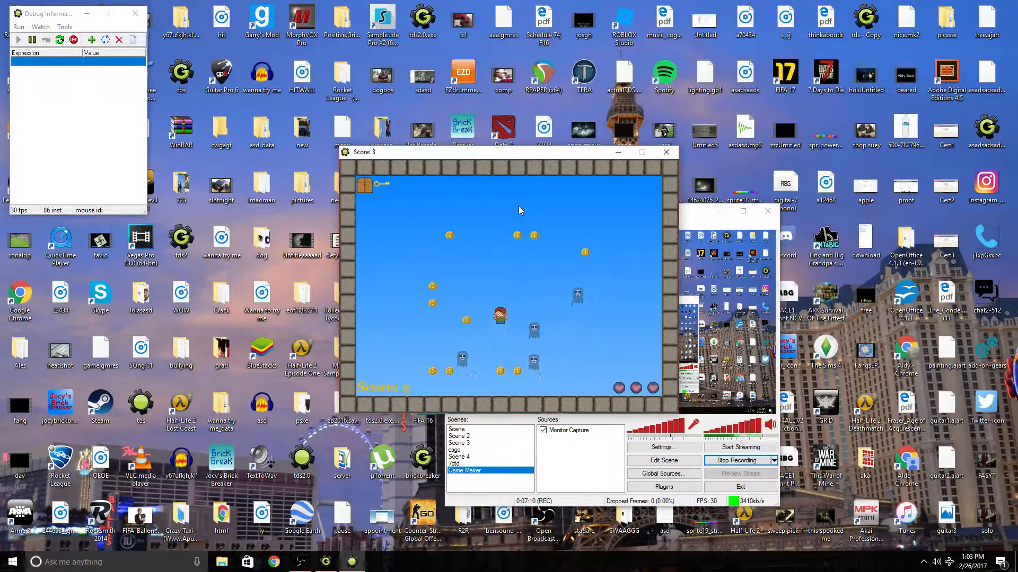
key("Left")
key("Up")
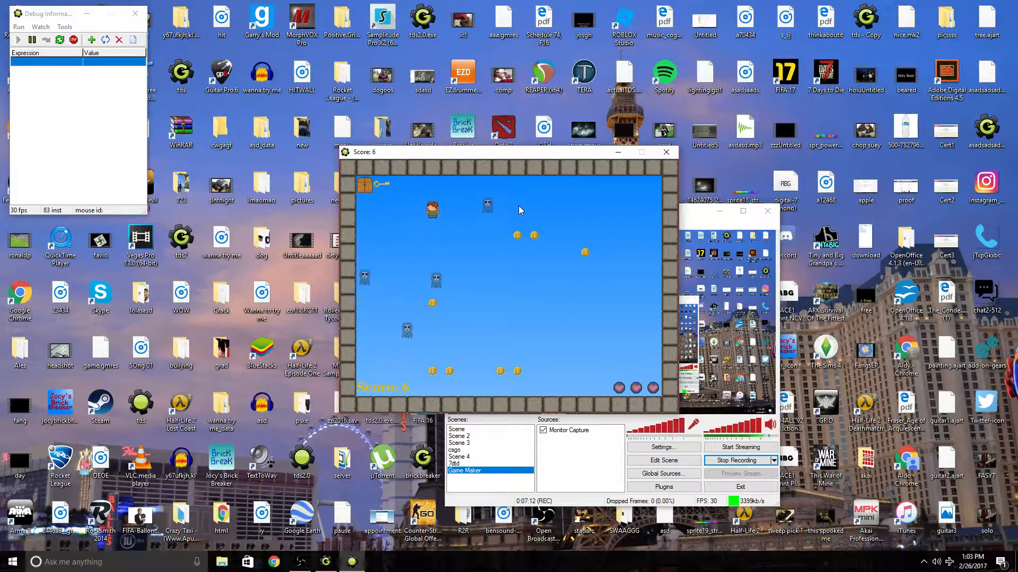
key("Up")
key("Left")
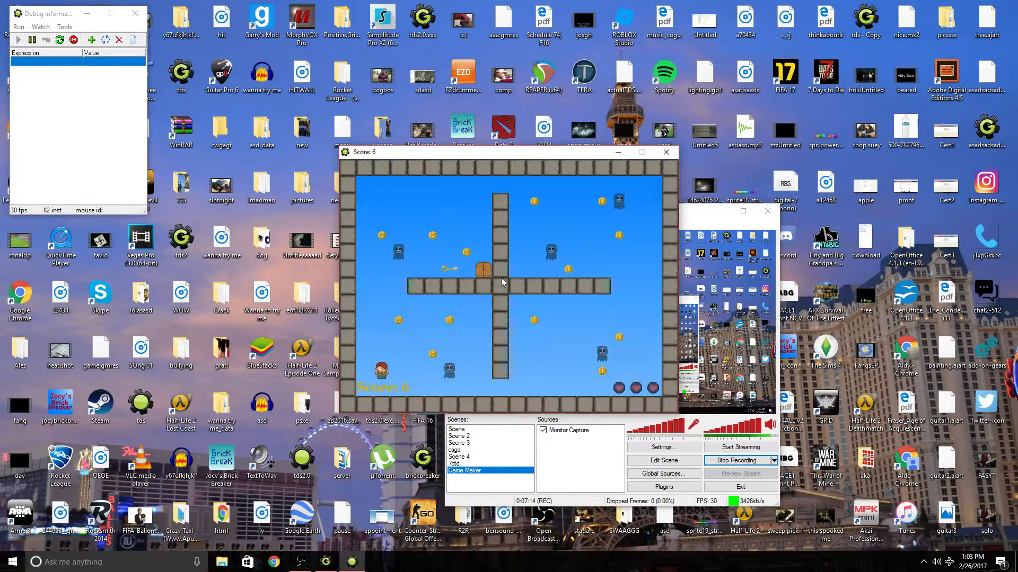
left_click(74, 40)
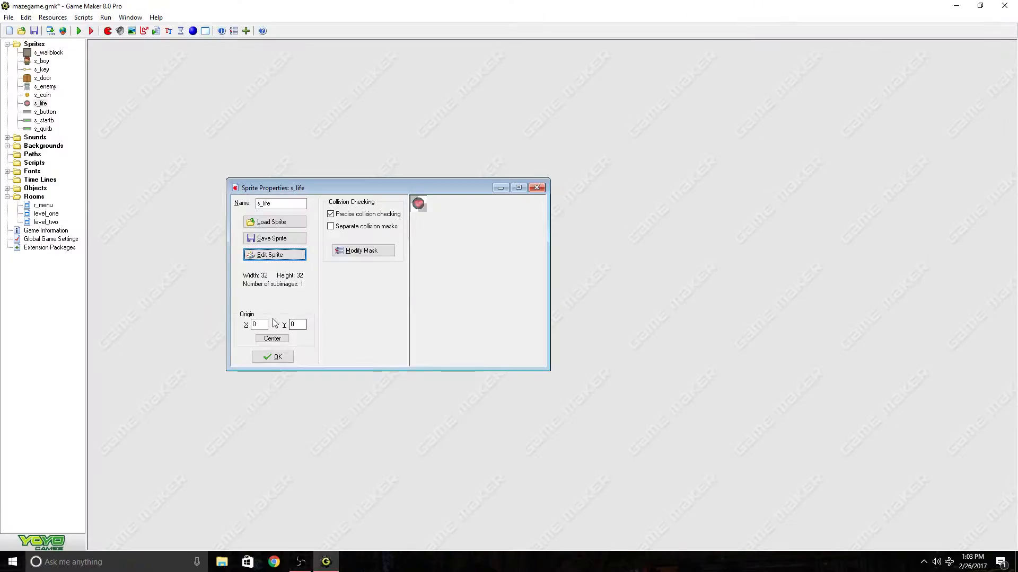
Step: Accept the s_life sprite properties, add a new sound resource and browse to the Sounds folder for its file
left_click(267, 357)
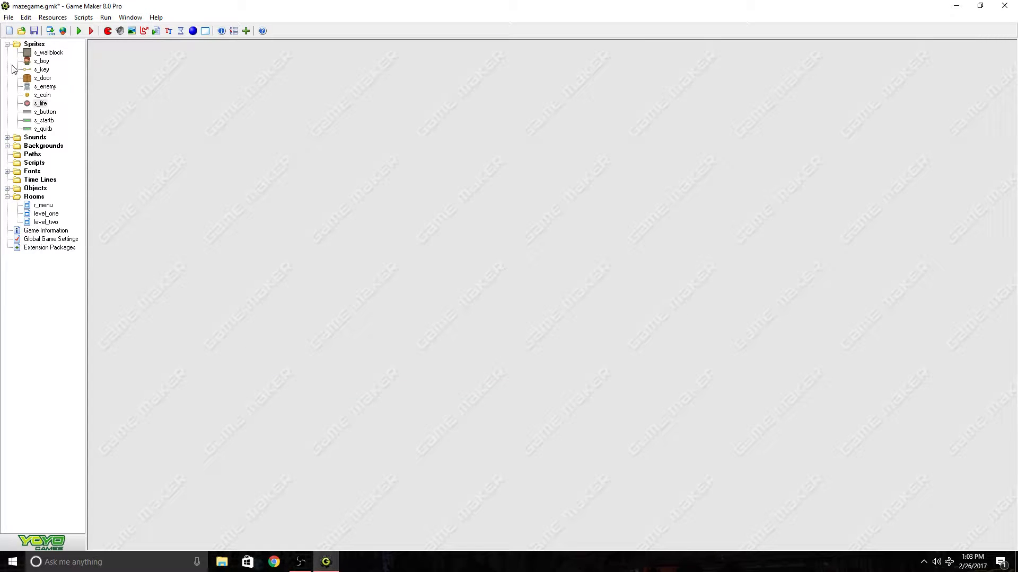
left_click(120, 30)
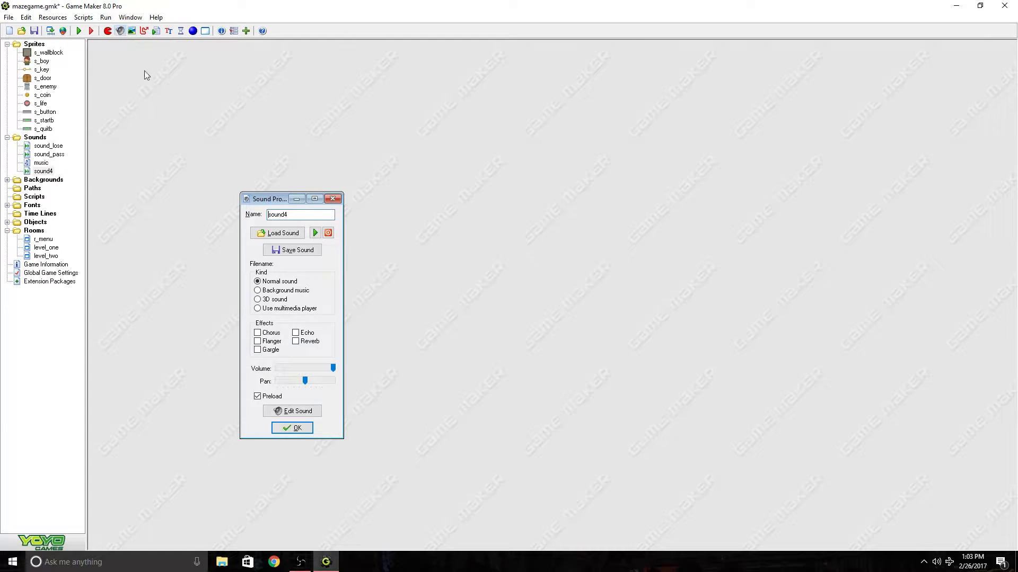
left_click(290, 238)
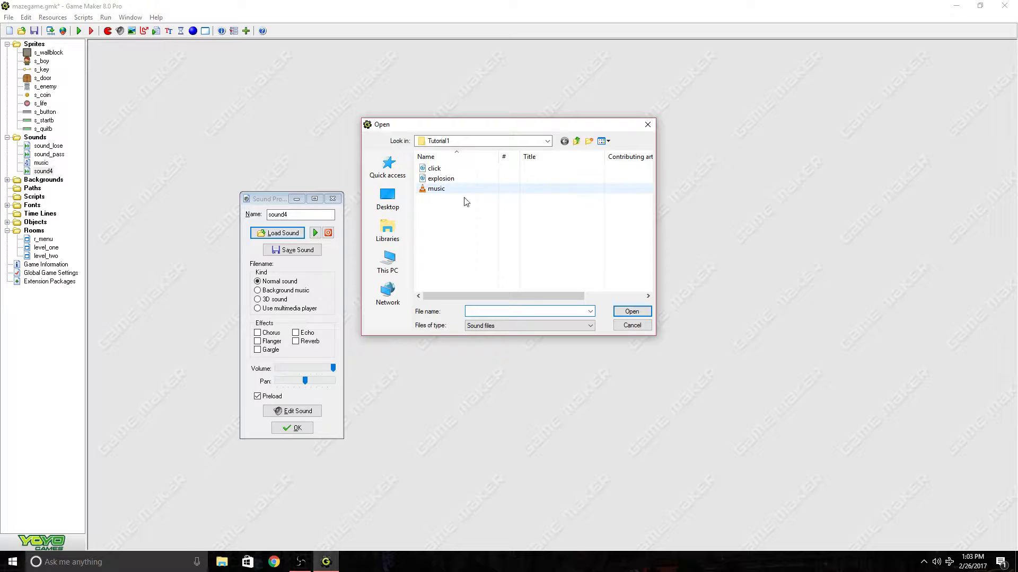
left_click(576, 141)
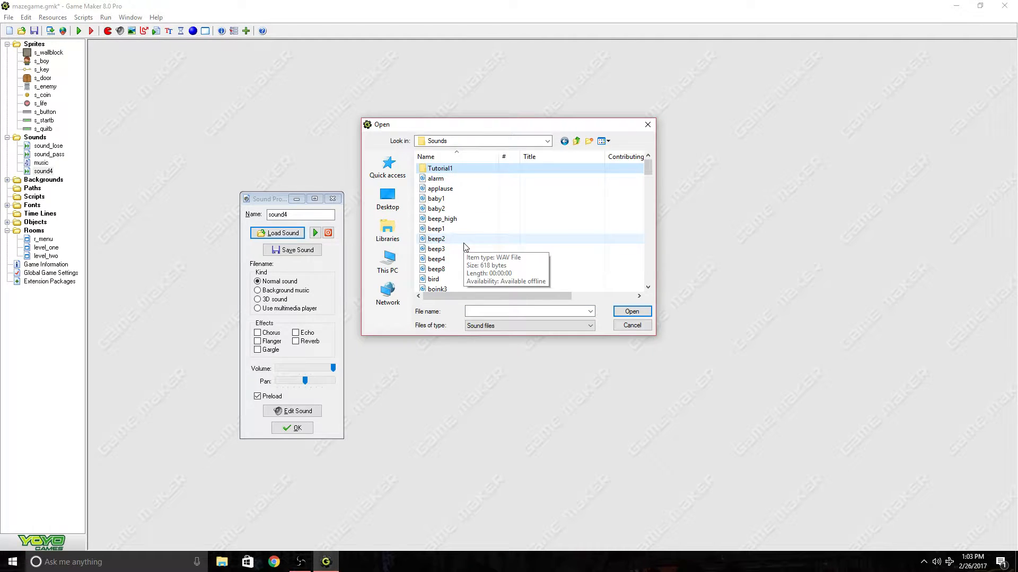
Step: Load click_tiny.wav from the Sounds folder into the new sound and play it back
scroll(464, 247, "down", 5)
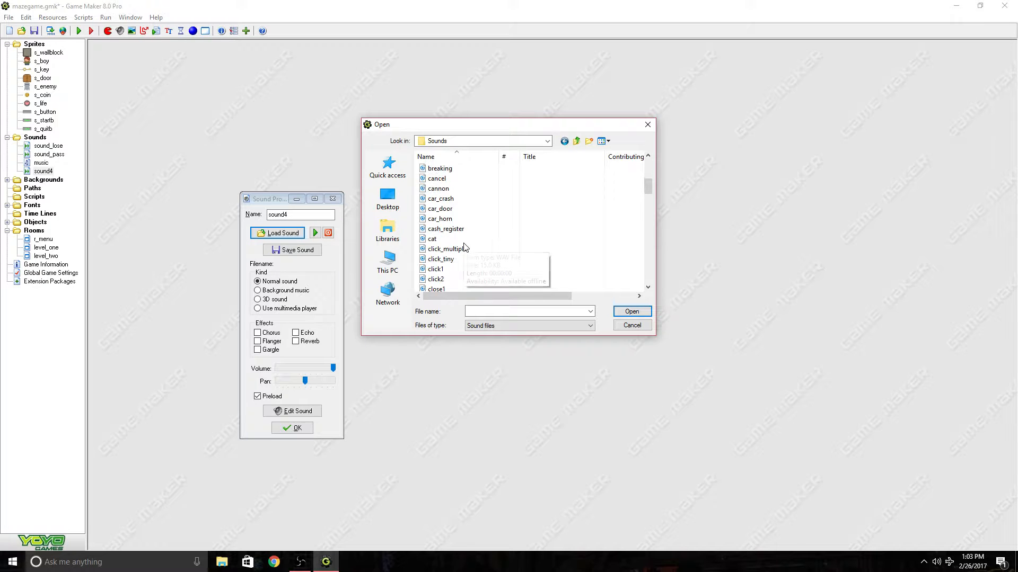
scroll(465, 249, "down", 1)
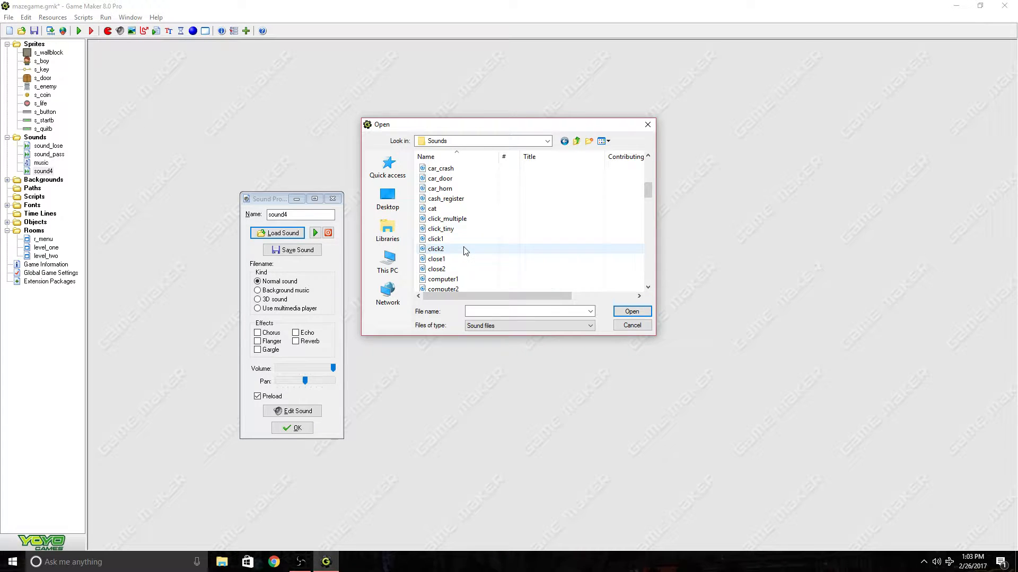
scroll(465, 250, "down", 4)
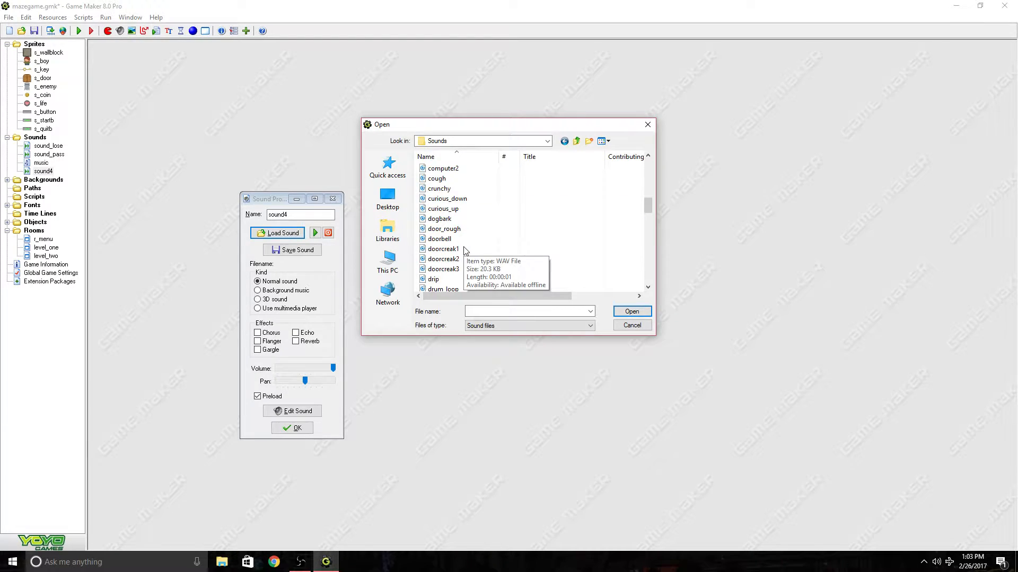
scroll(464, 250, "down", 10)
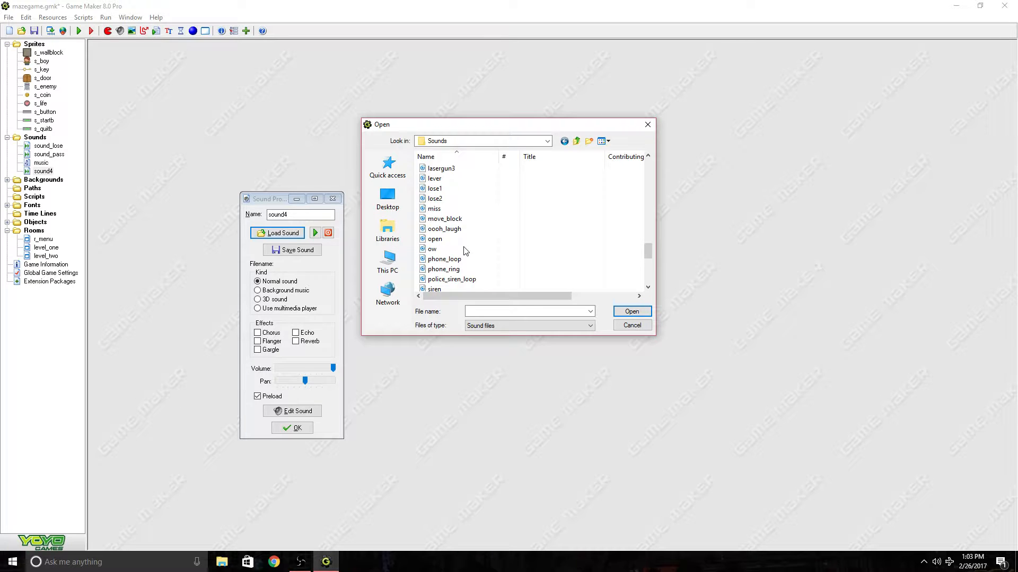
scroll(465, 251, "down", 7)
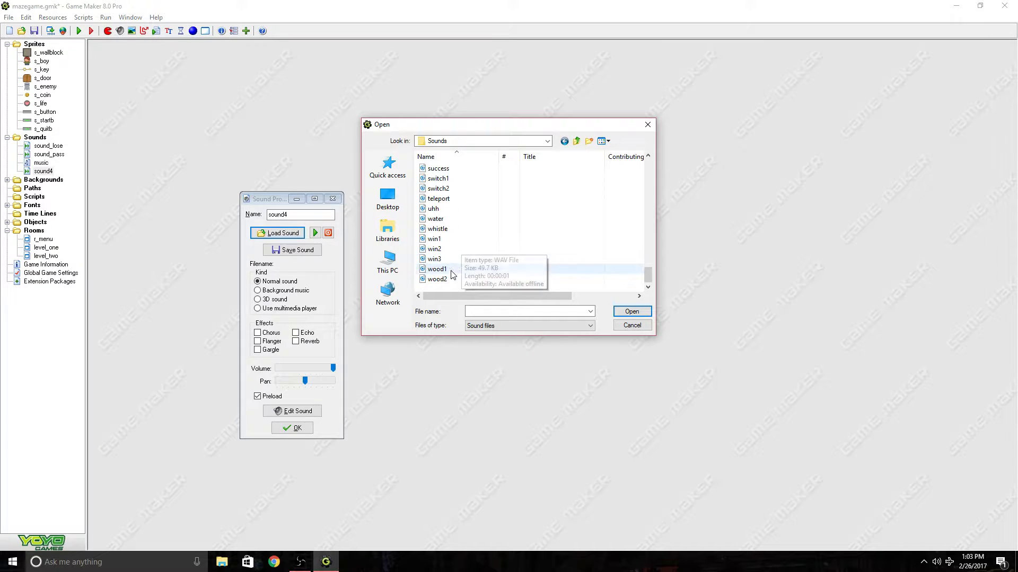
scroll(452, 274, "up", 6)
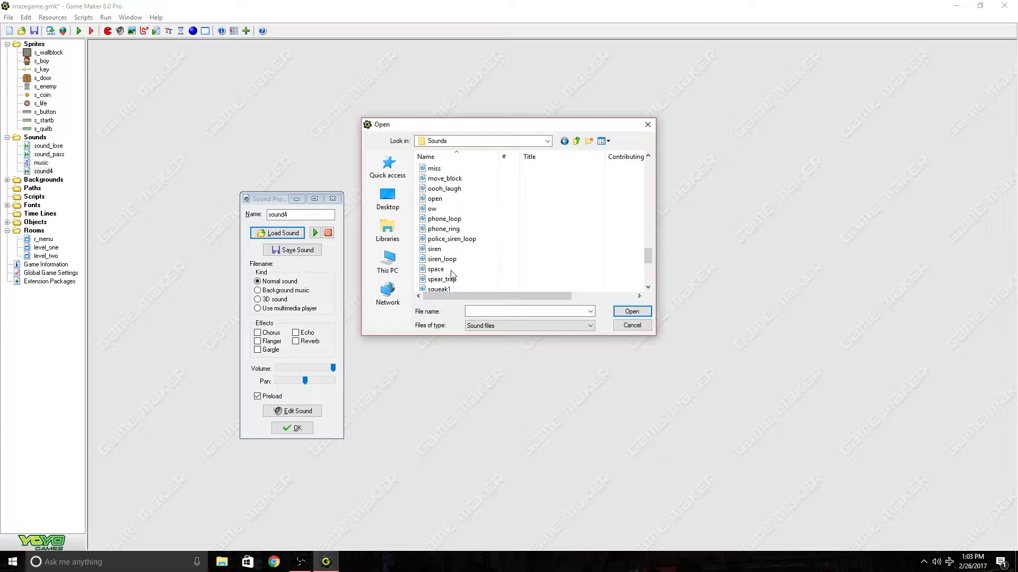
scroll(451, 274, "up", 12)
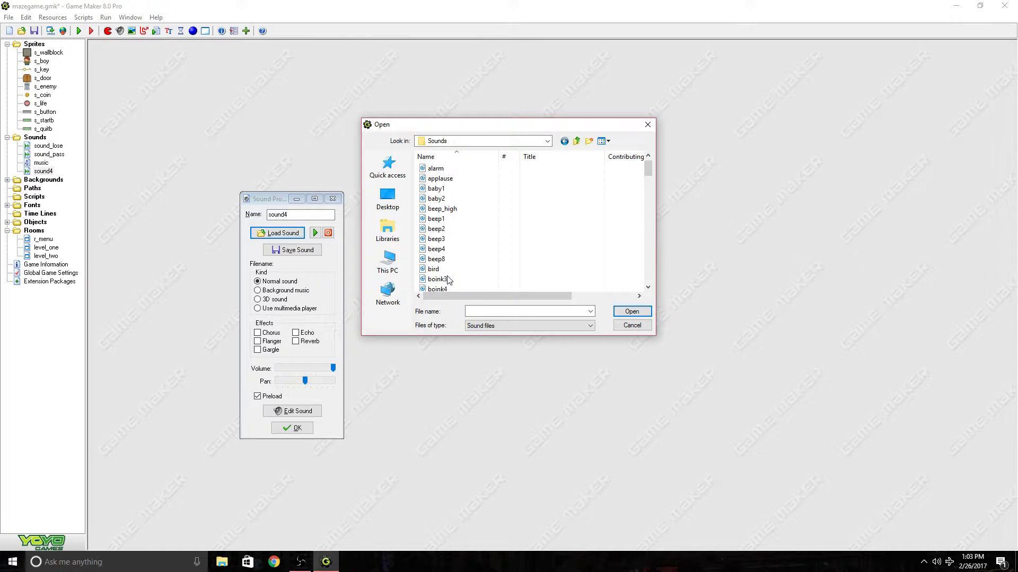
scroll(448, 280, "up", 1)
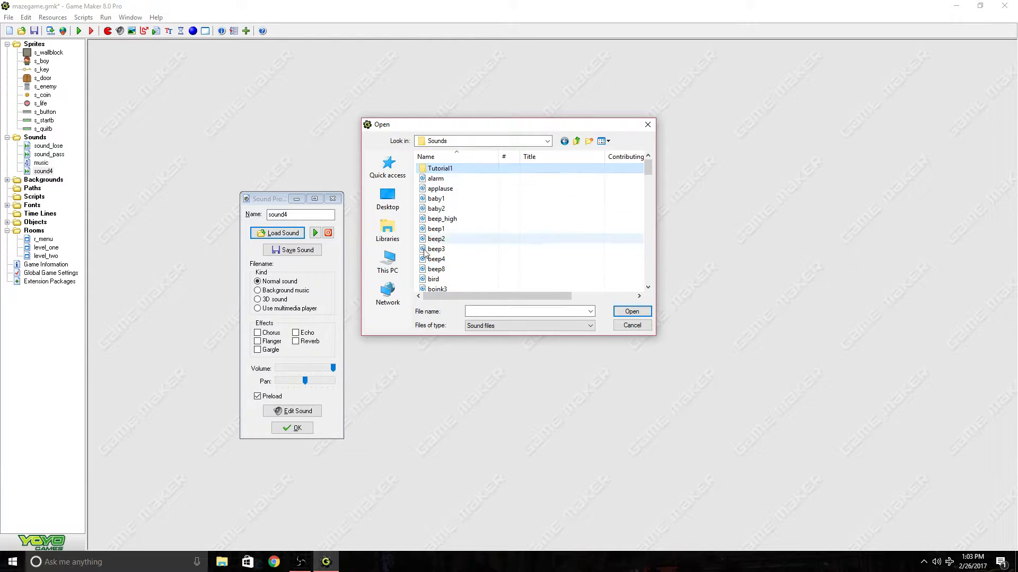
scroll(435, 265, "down", 4)
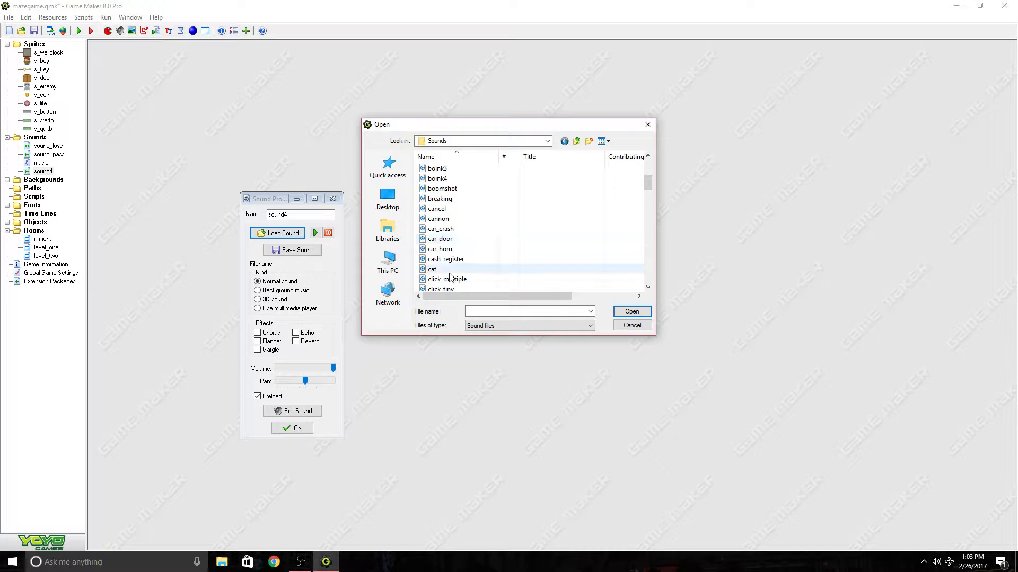
scroll(450, 275, "down", 1)
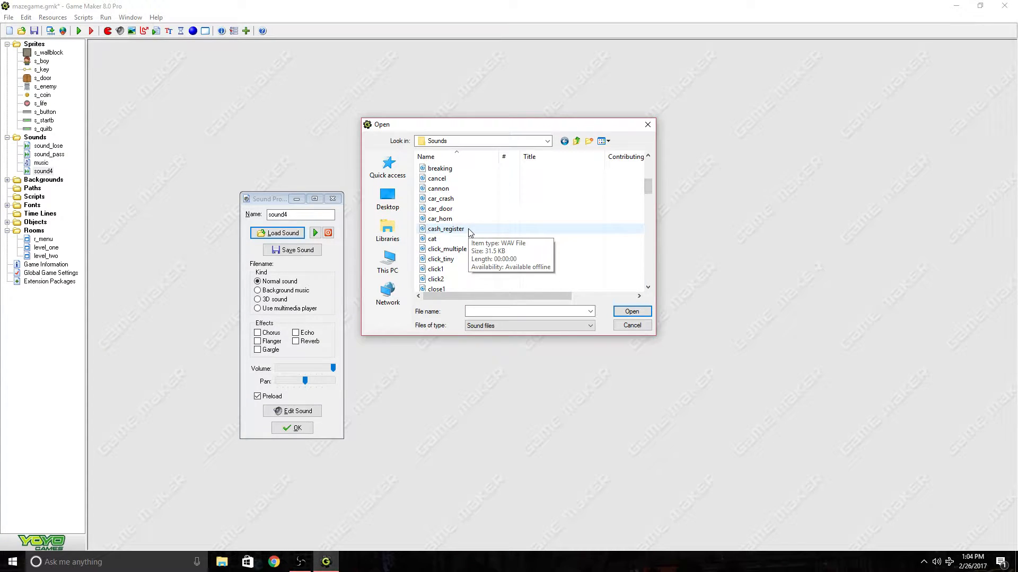
double_click(460, 260)
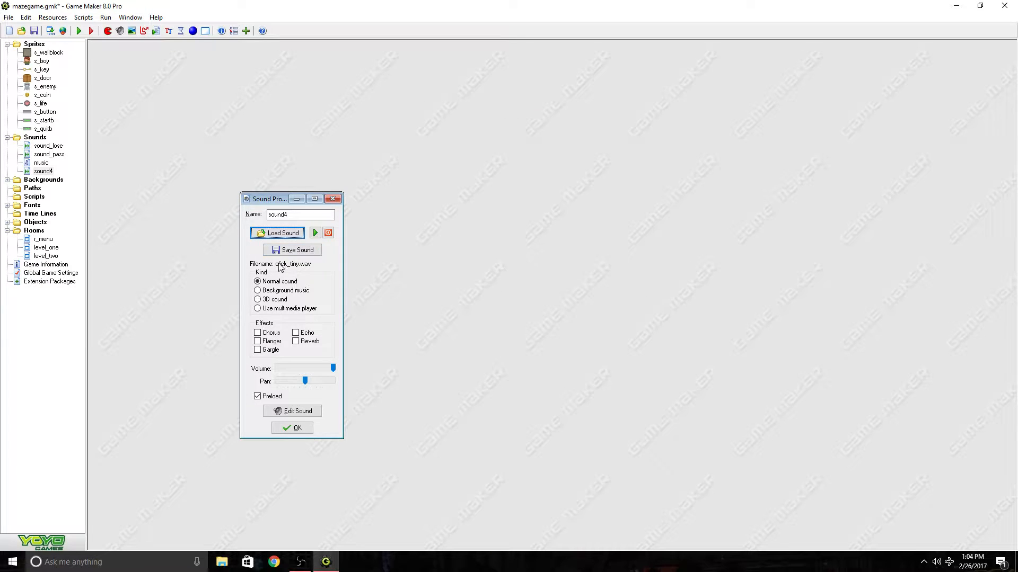
left_click(315, 234)
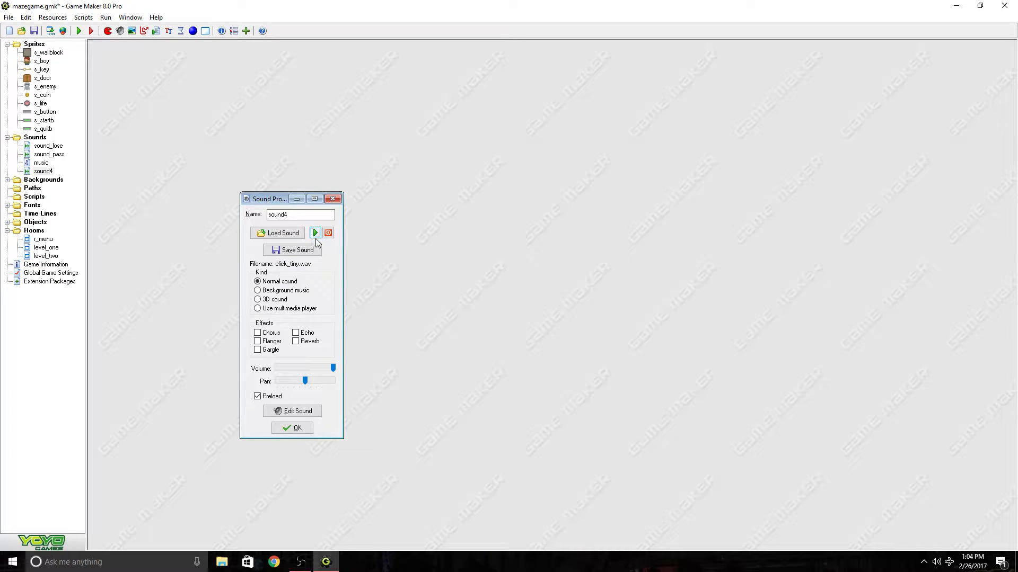
Step: Replace the new sound's file with click1.wav, play it back and stop the playback
left_click(295, 234)
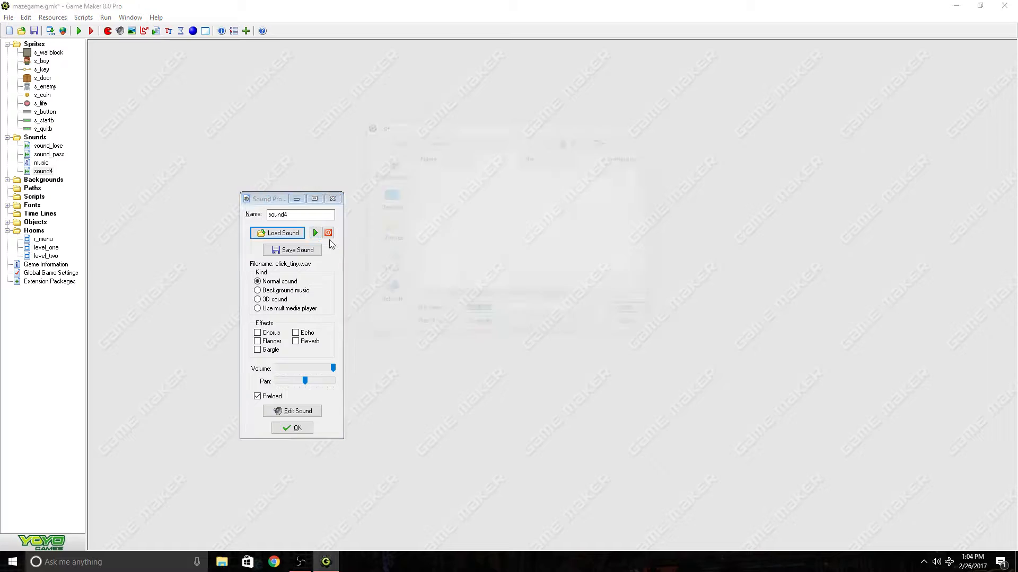
scroll(454, 244, "down", 3)
scroll(453, 245, "down", 3)
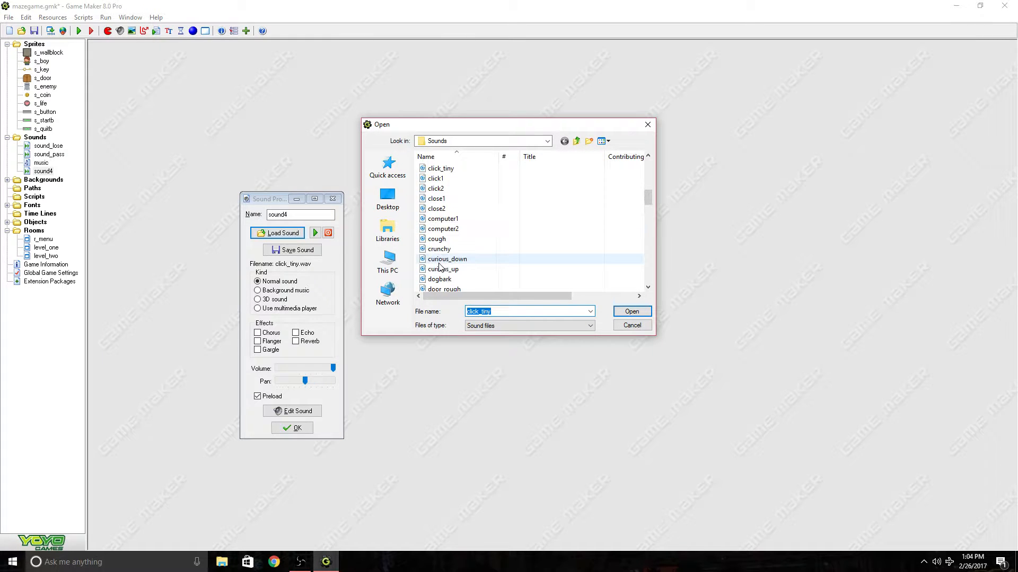
double_click(456, 178)
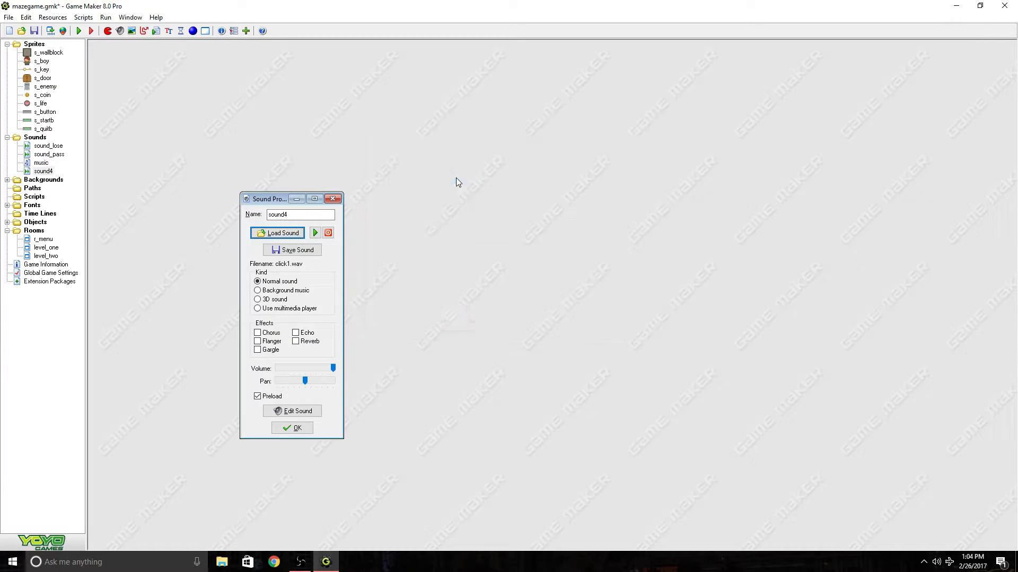
left_click(314, 233)
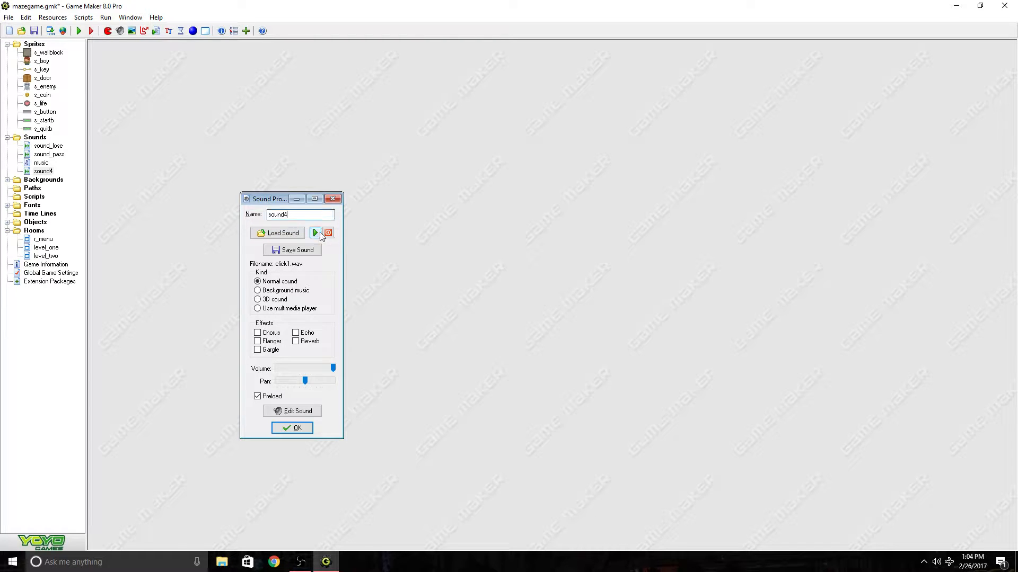
left_click(328, 232)
Step: Name the new sound sound_coin and accept its properties
left_click_drag(298, 215, 238, 231)
type("souu")
key("BackSpace")
type("nd_coin")
key("Return")
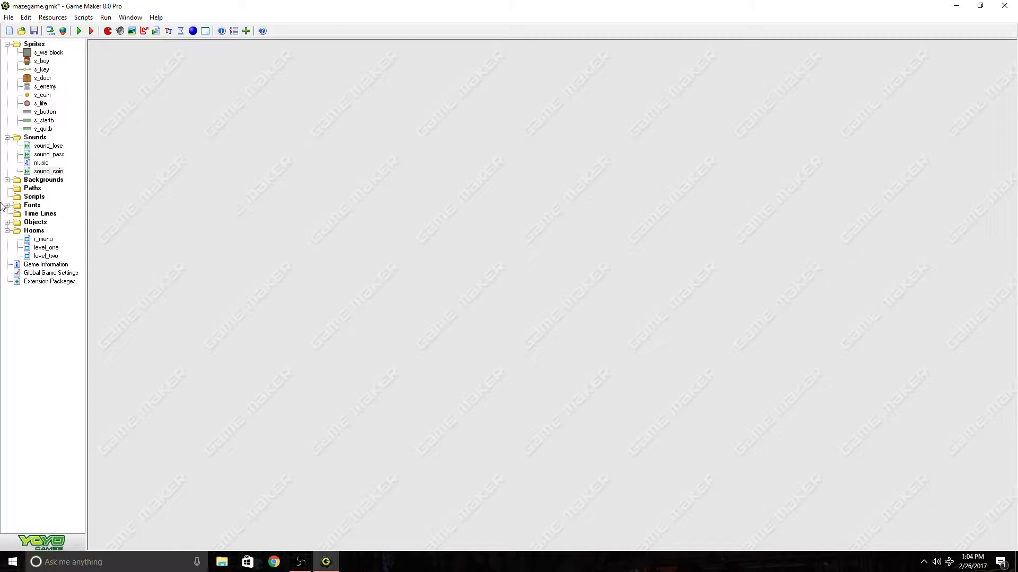
Step: Add a Play Sound action for sound_coin, not looped, to o_boy's collision event with o_coin and accept the object
left_click(7, 222)
double_click(36, 239)
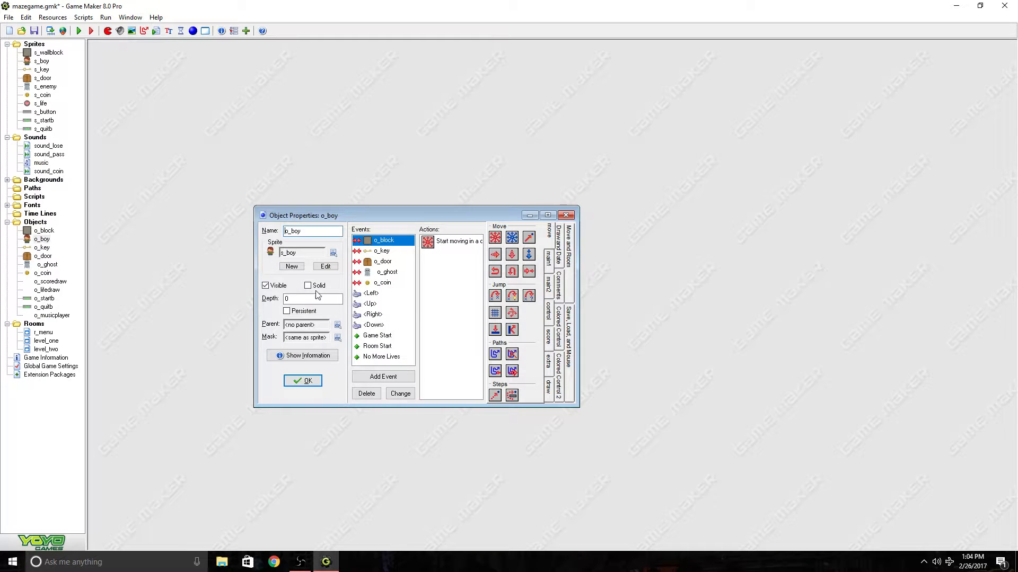
left_click(382, 284)
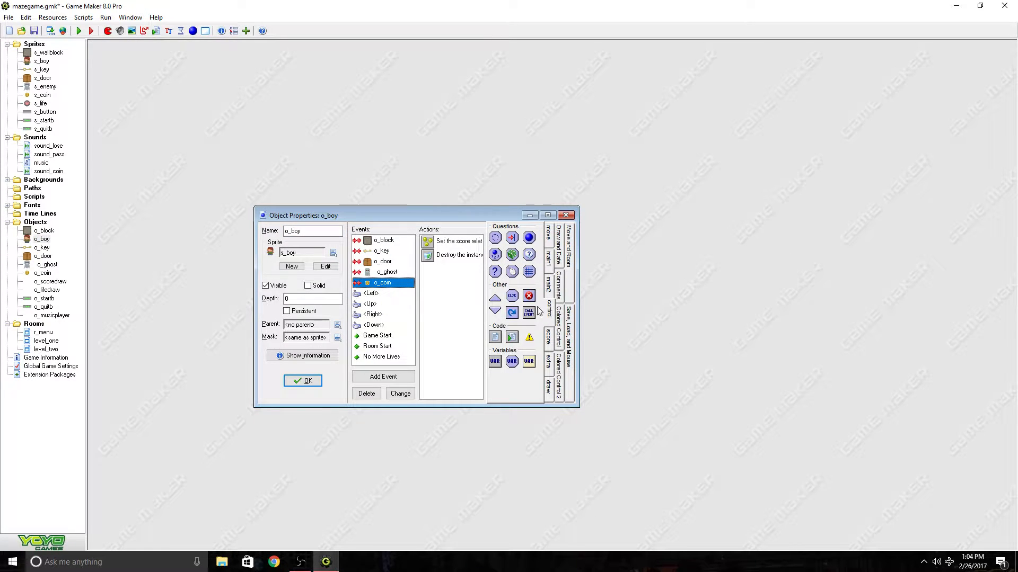
left_click(549, 283)
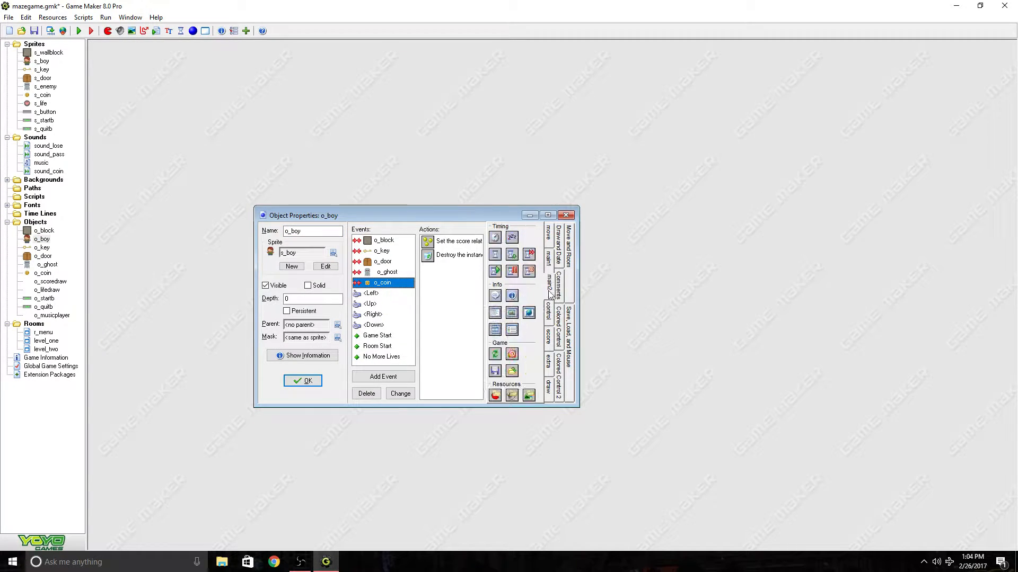
left_click(549, 258)
left_click_drag(495, 303, 452, 273)
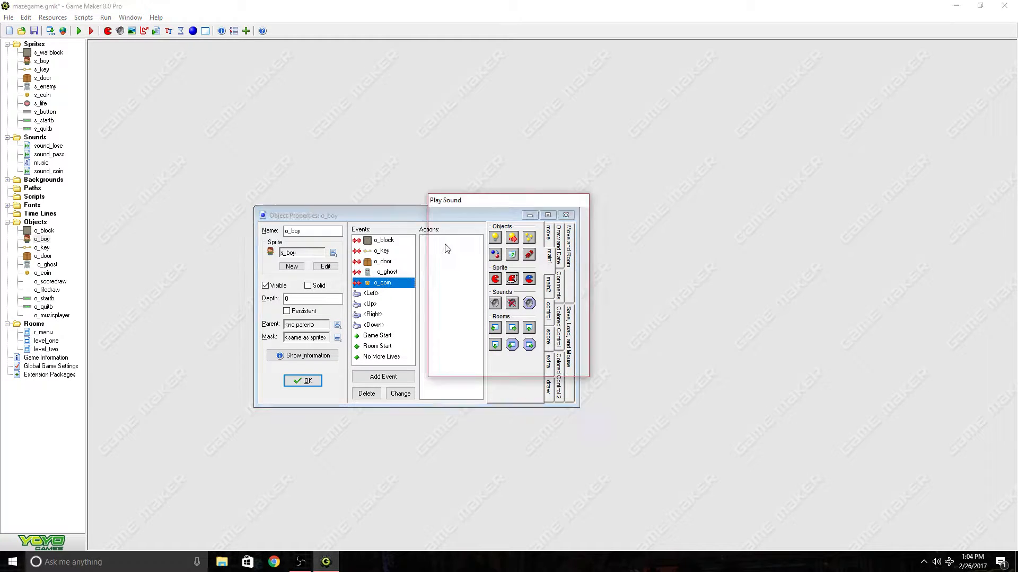
left_click(576, 269)
left_click(614, 314)
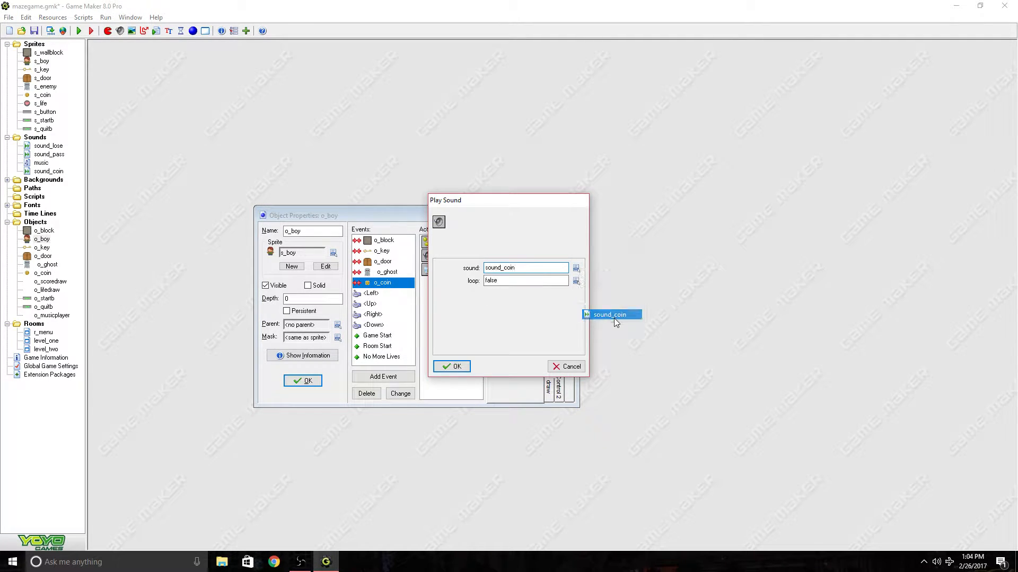
left_click(451, 367)
left_click(303, 380)
Step: Run the game, start it from the menu and steer the boy through level one's coins, key and door to test the coin sound
left_click(92, 32)
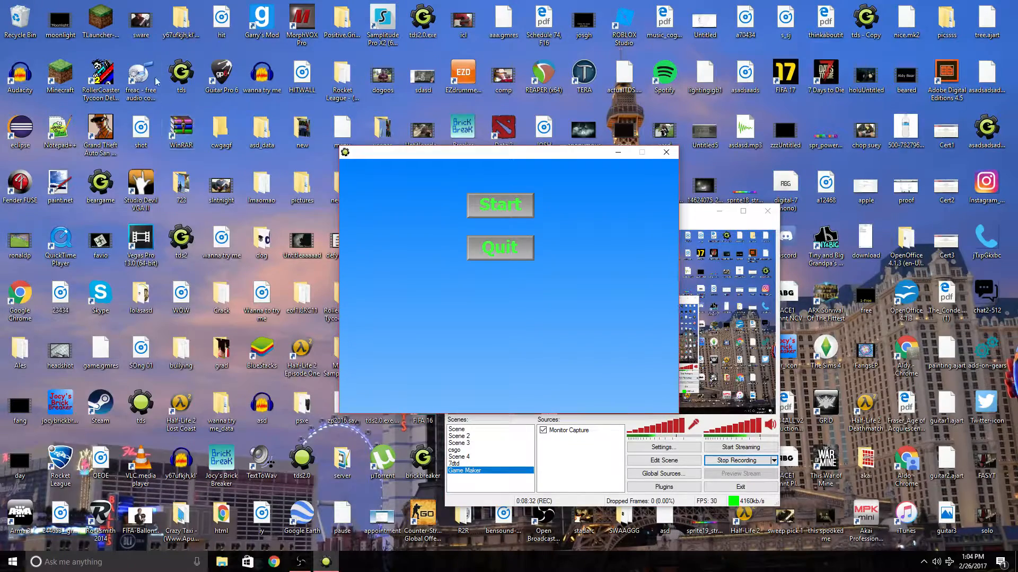
left_click(507, 208)
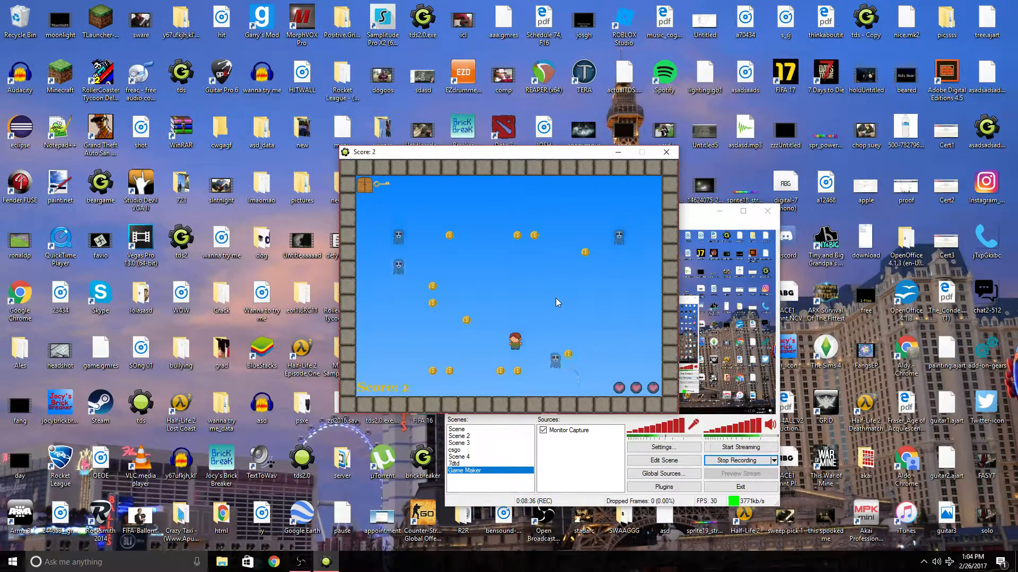
key("Left")
key("Up")
key("Down")
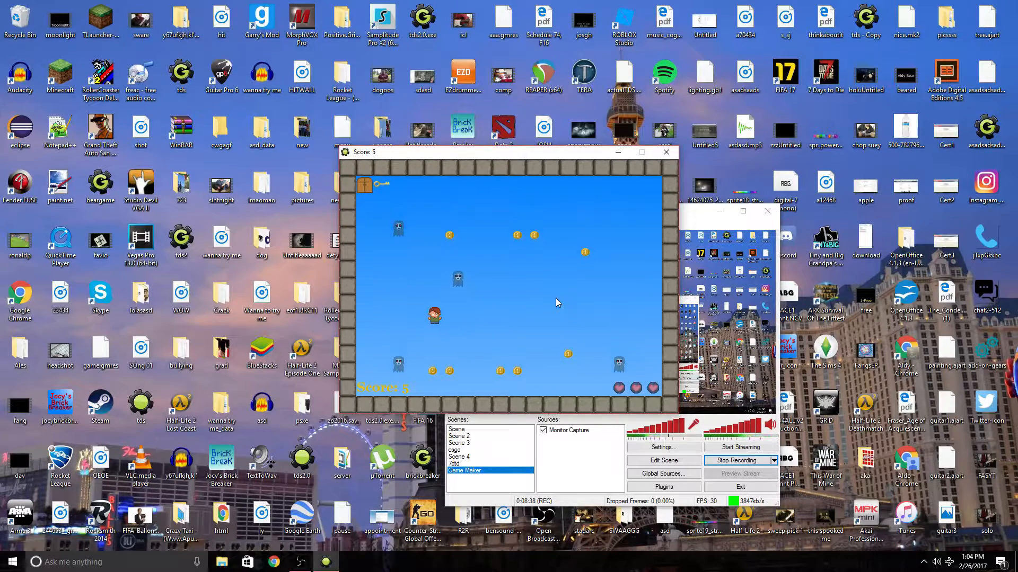
key("Down")
key("Left")
key("Right")
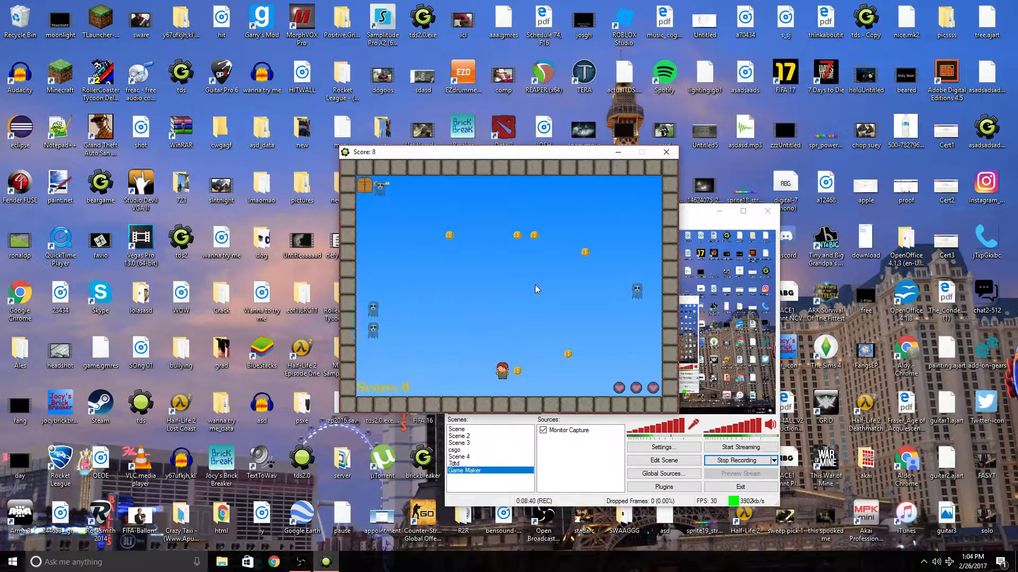
key("Right")
key("Up")
key("Right")
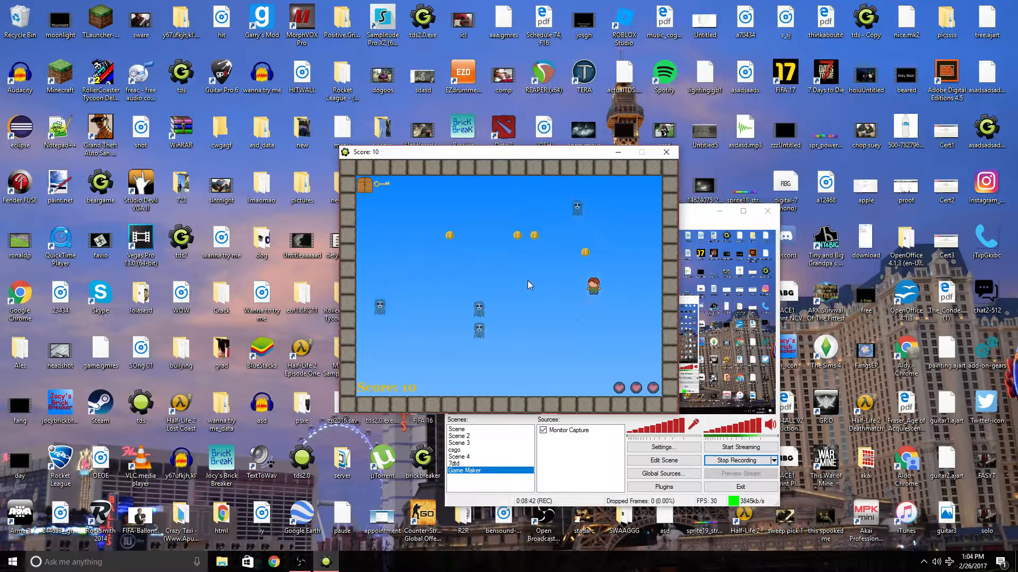
key("Up")
key("Left")
key("Up")
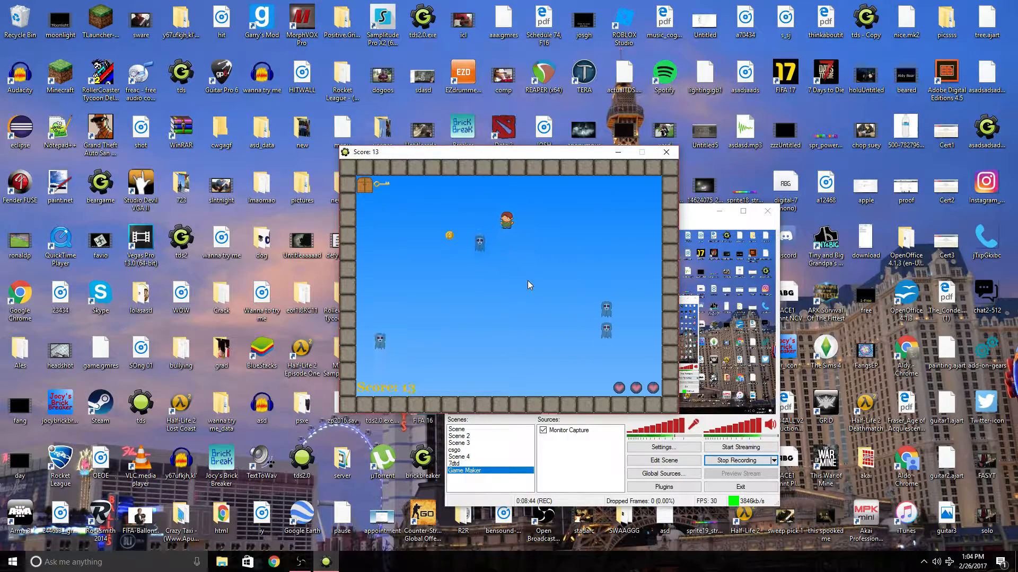
key("Left")
key("Up")
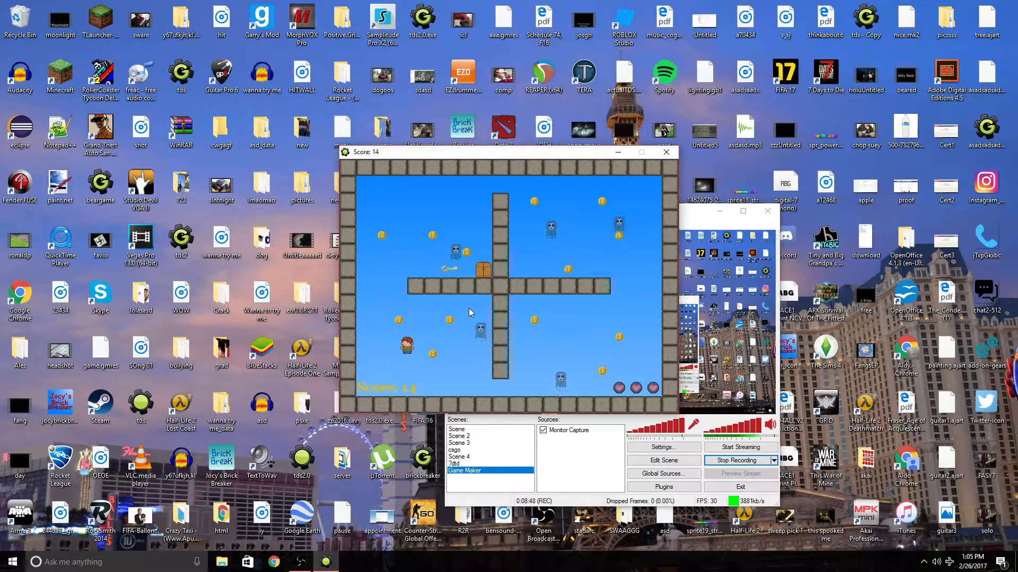
Step: Guide the boy to the key and door in level two and dismiss the win message
key("Up")
key("Left")
key("Right")
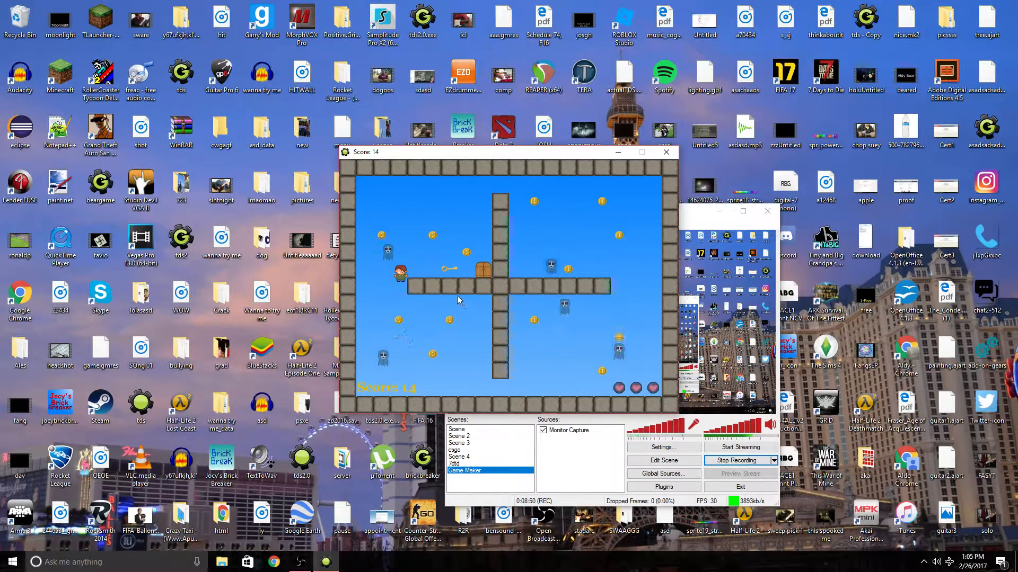
key("Right")
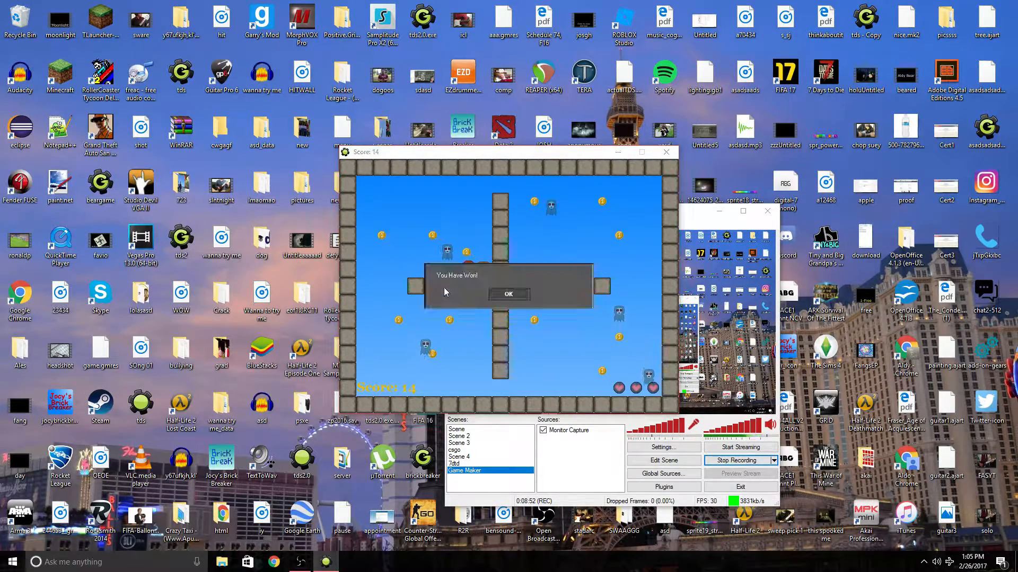
left_click(508, 293)
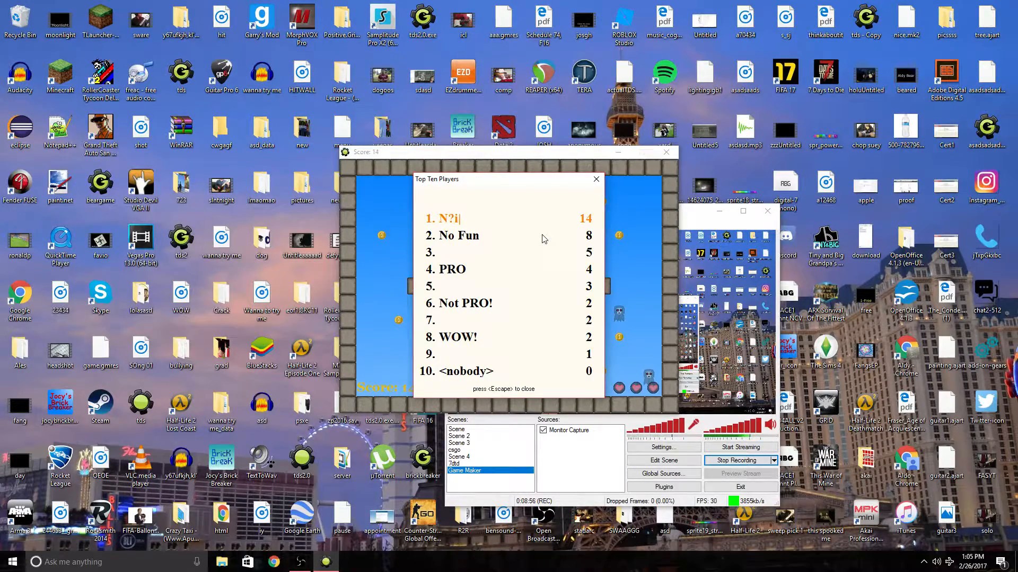
Step: Enter Nice as the high-score name and quit the game from its menu
type("Noce")
key("BackSpace")
key("BackSpace")
key("BackSpace")
type("o")
key("BackSpace")
type("ice")
key("Return")
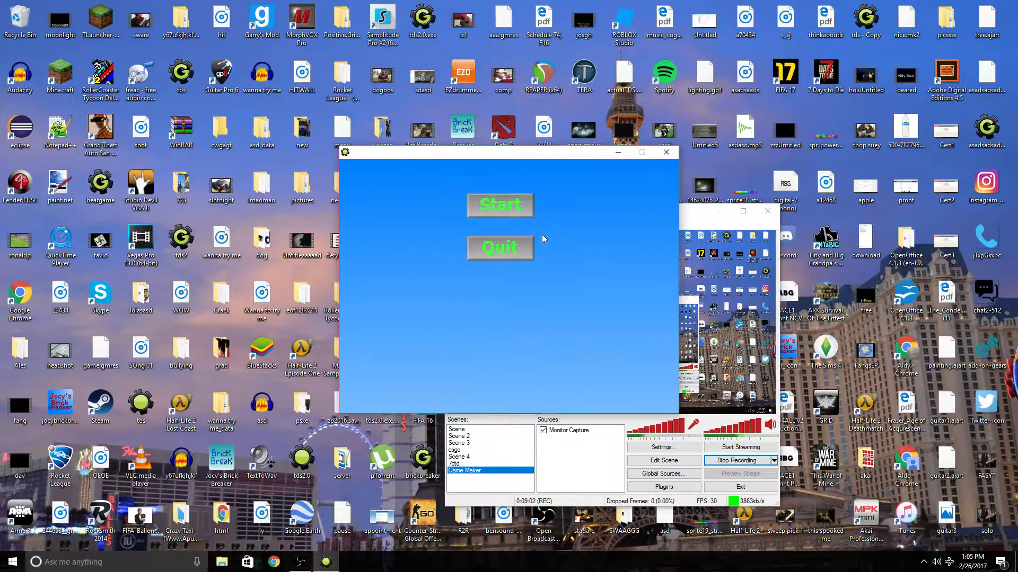
left_click(524, 242)
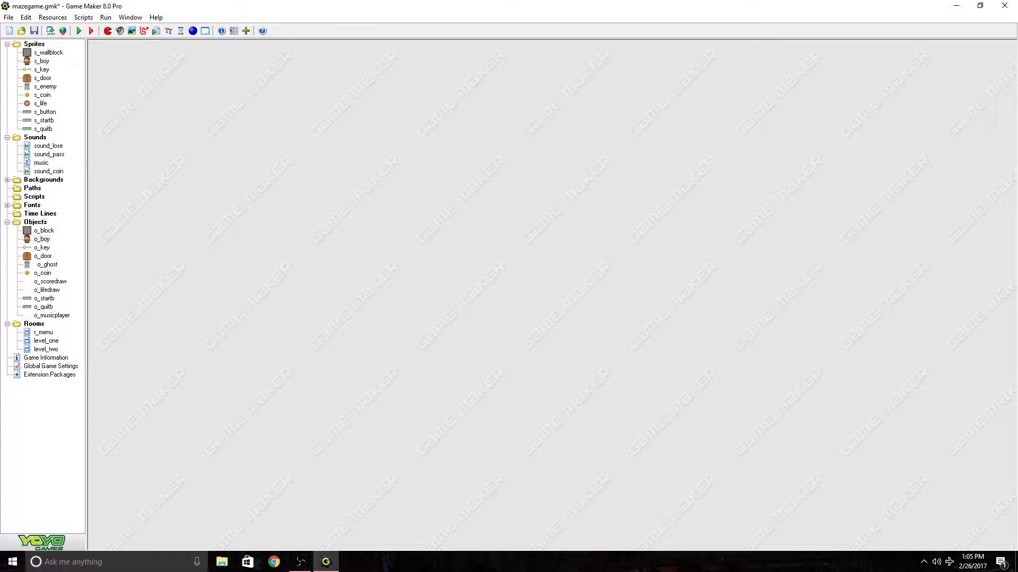
left_click(299, 565)
left_click(283, 329)
Step: Make sure in the Global Game Settings that Esc does not end the game, and accept the settings
double_click(40, 367)
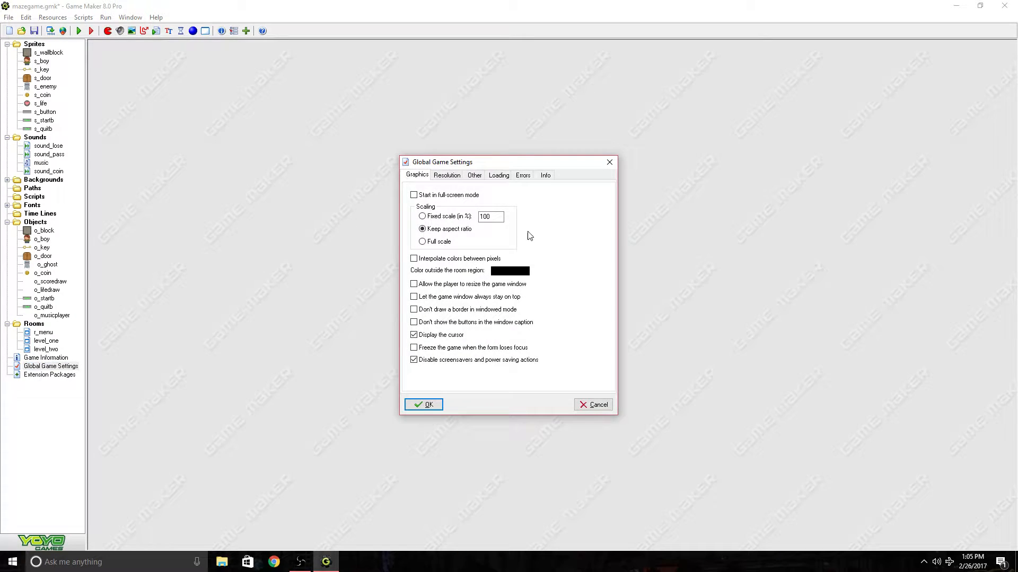
left_click(458, 178)
left_click(475, 177)
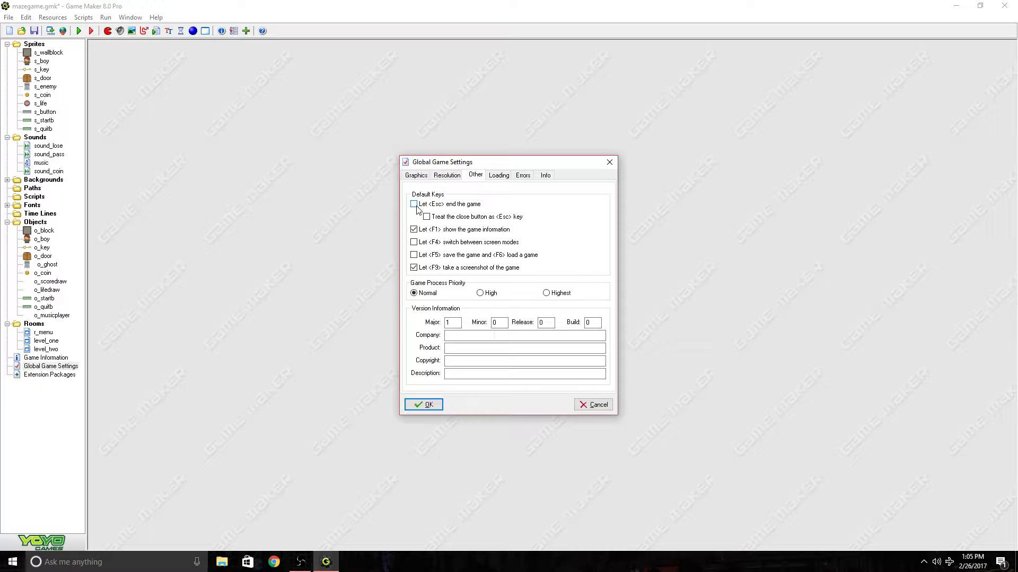
left_click(424, 405)
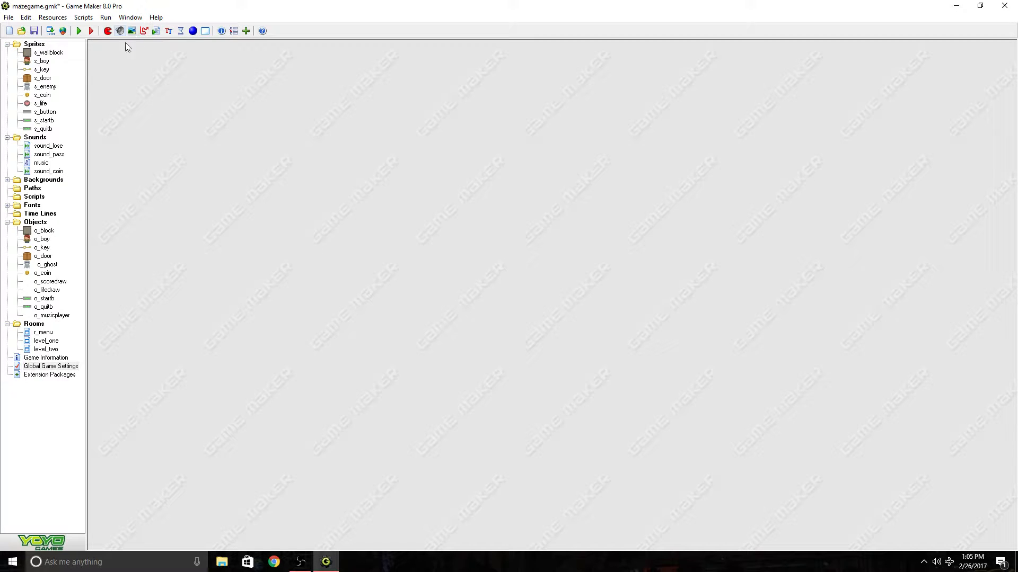
Step: Duplicate the s_button sprite, open the copy's image for editing and choose bright green with the Text tool
right_click(45, 112)
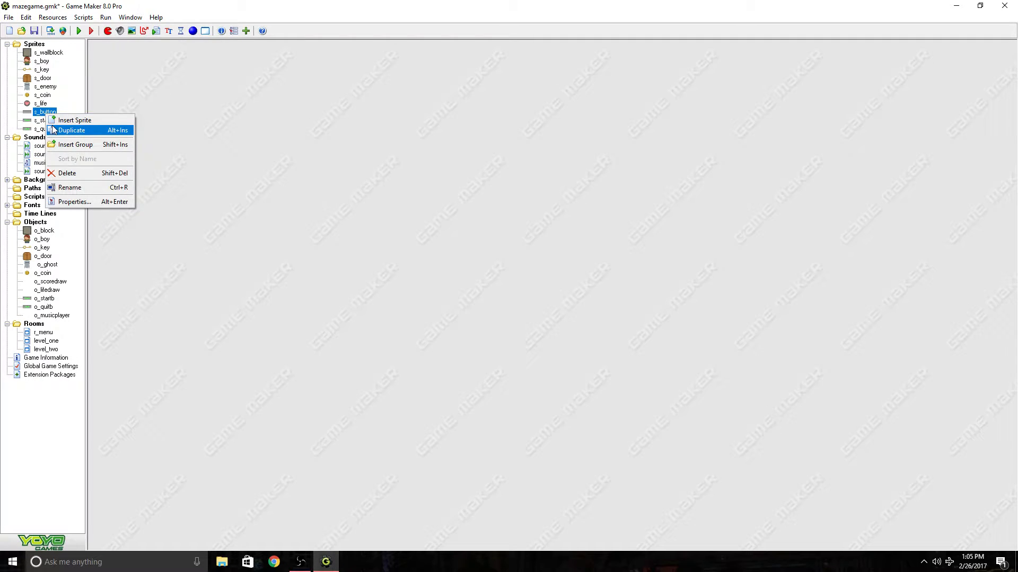
left_click(53, 130)
left_click(137, 117)
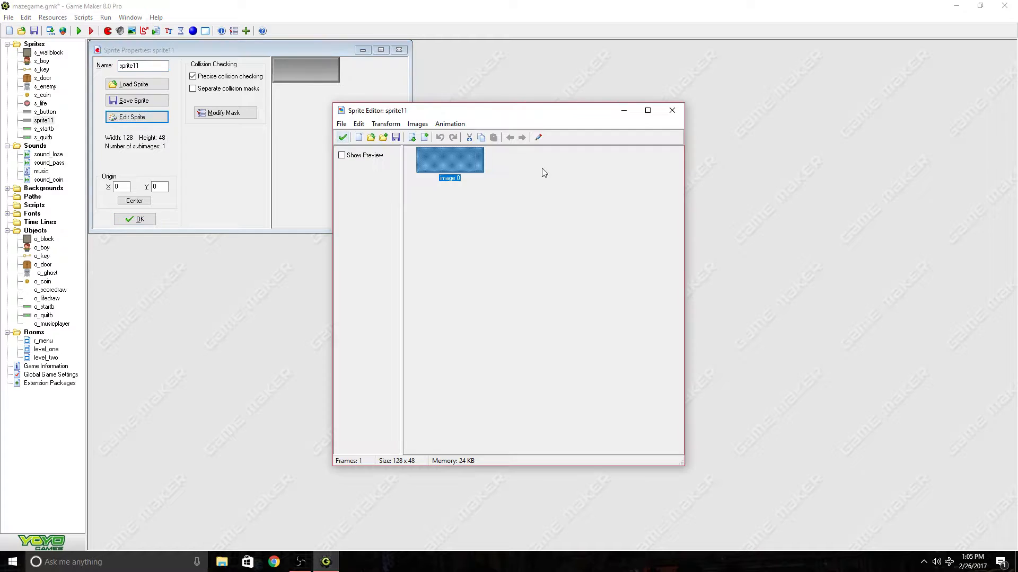
left_click(538, 137)
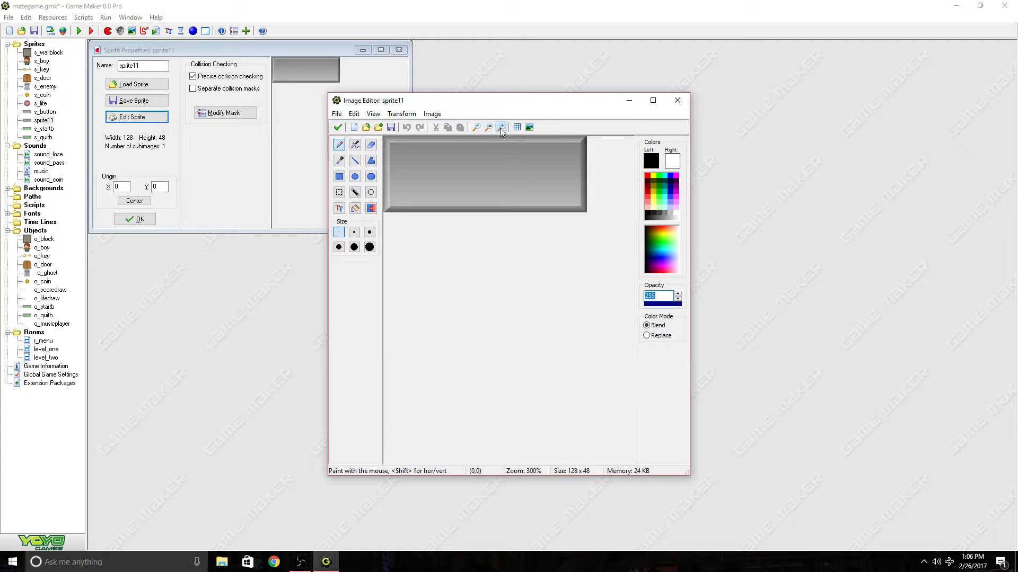
left_click_drag(690, 472, 748, 472)
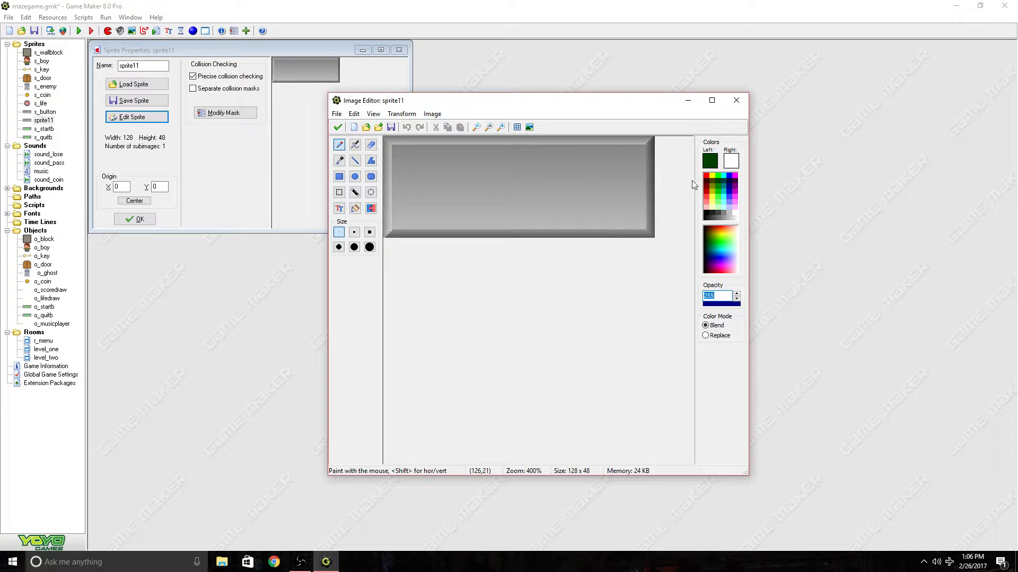
left_click(717, 175)
left_click(340, 209)
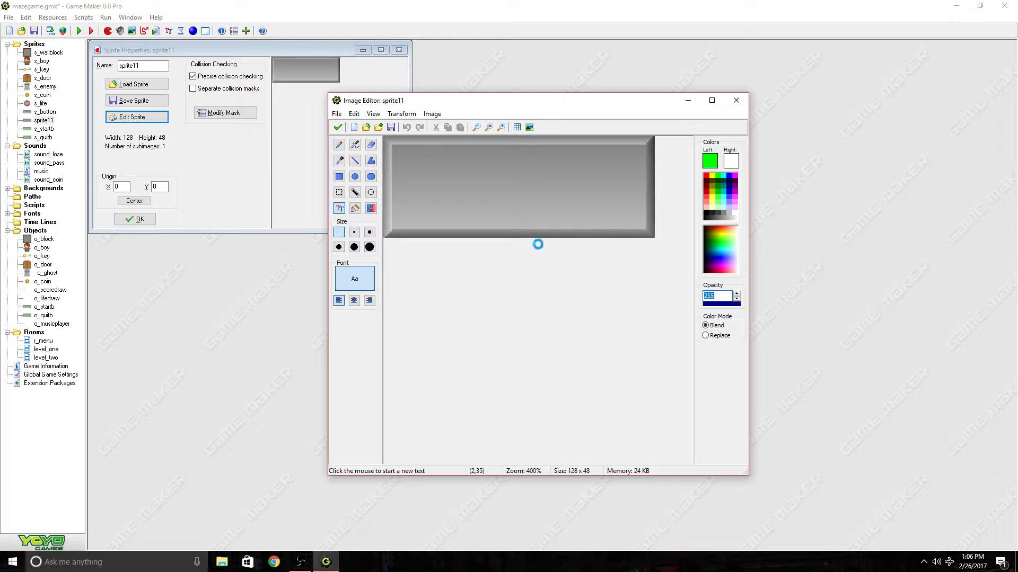
left_click(354, 278)
left_click(552, 214)
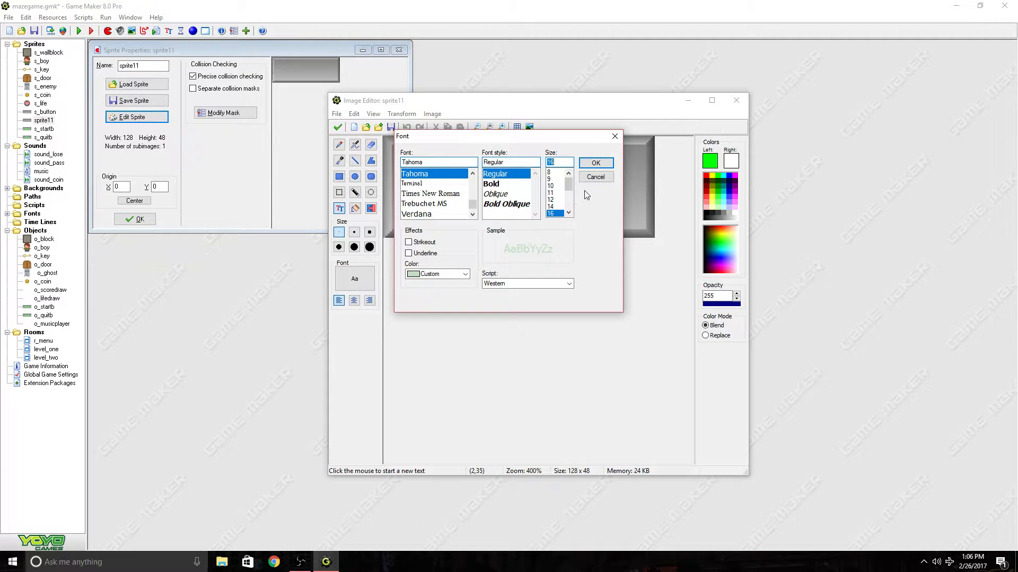
scroll(569, 213, "down", 1)
left_click(518, 185)
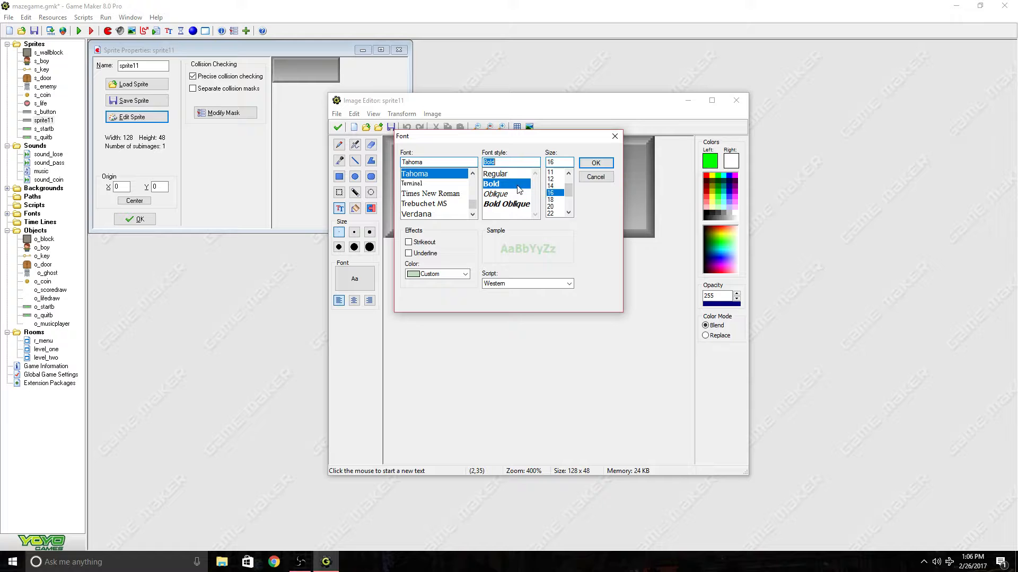
left_click(554, 199)
left_click(591, 164)
left_click(589, 164)
left_click(522, 305)
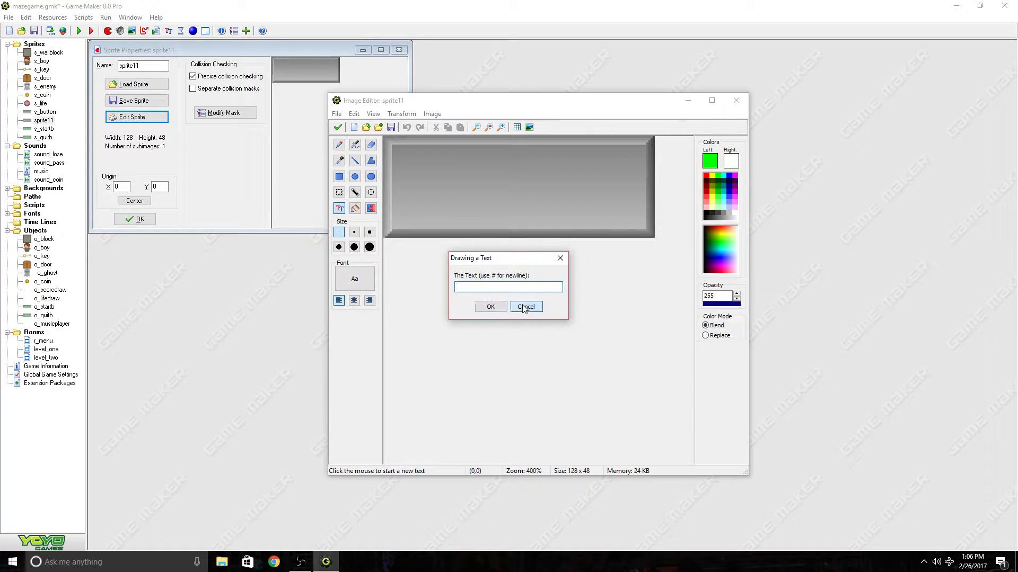
Step: Set the text font to Tahoma Bold, size 18
left_click(361, 280)
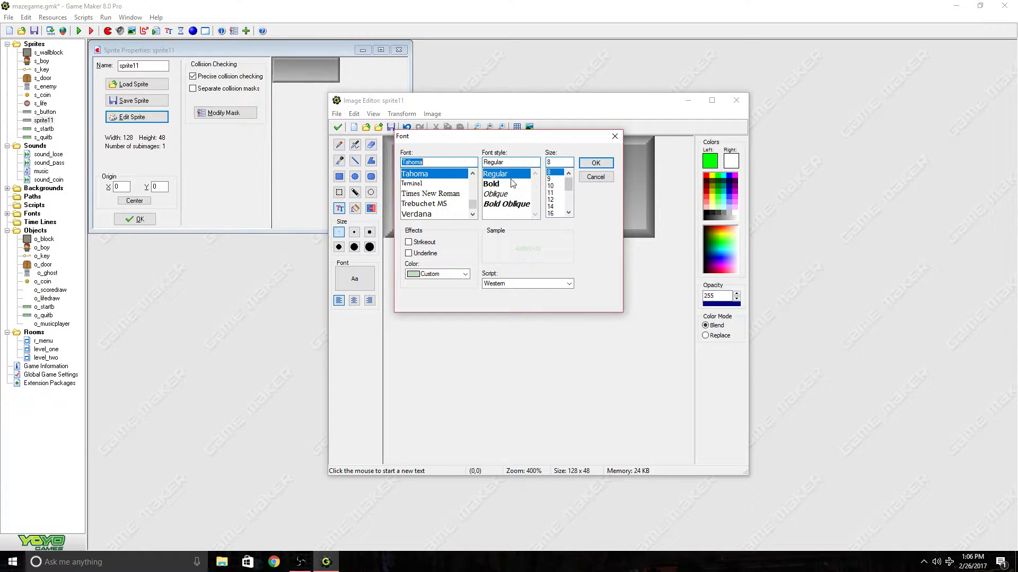
left_click(513, 183)
scroll(555, 215, "down", 1)
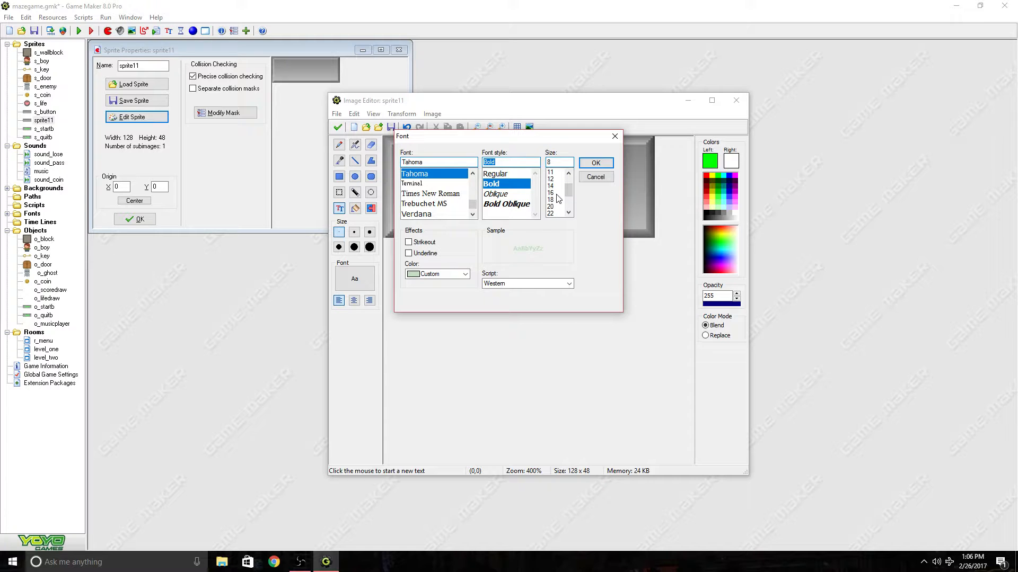
left_click(554, 200)
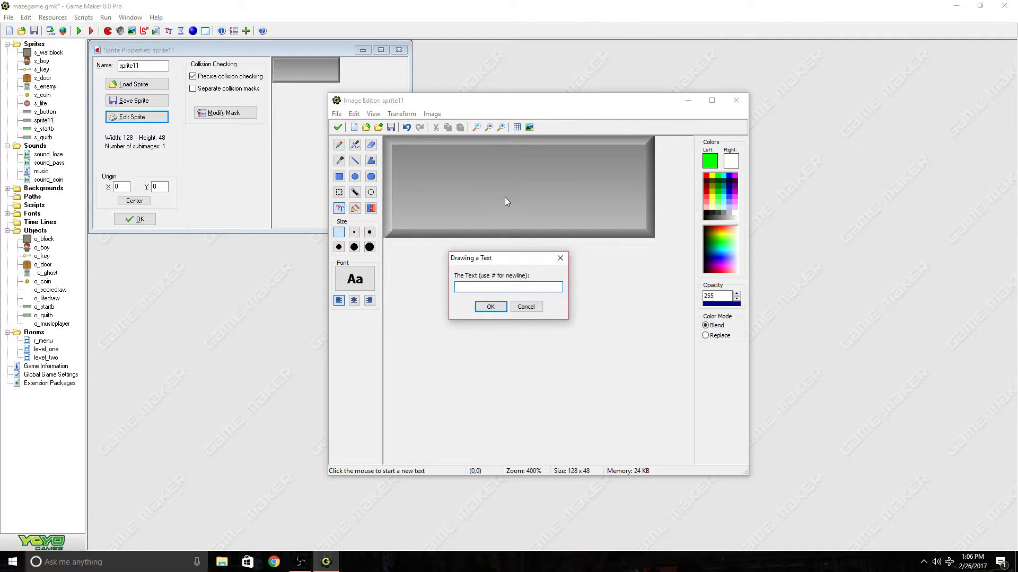
Step: Write "Resume" centred on the blank button image and accept the image and sprite edits
type("Resume")
key("Return")
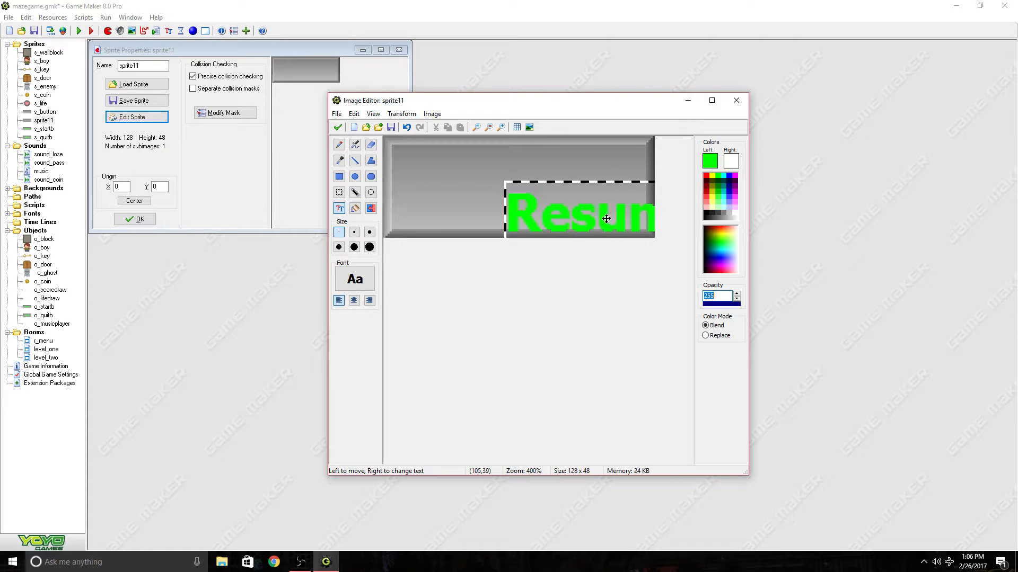
left_click_drag(608, 219, 524, 188)
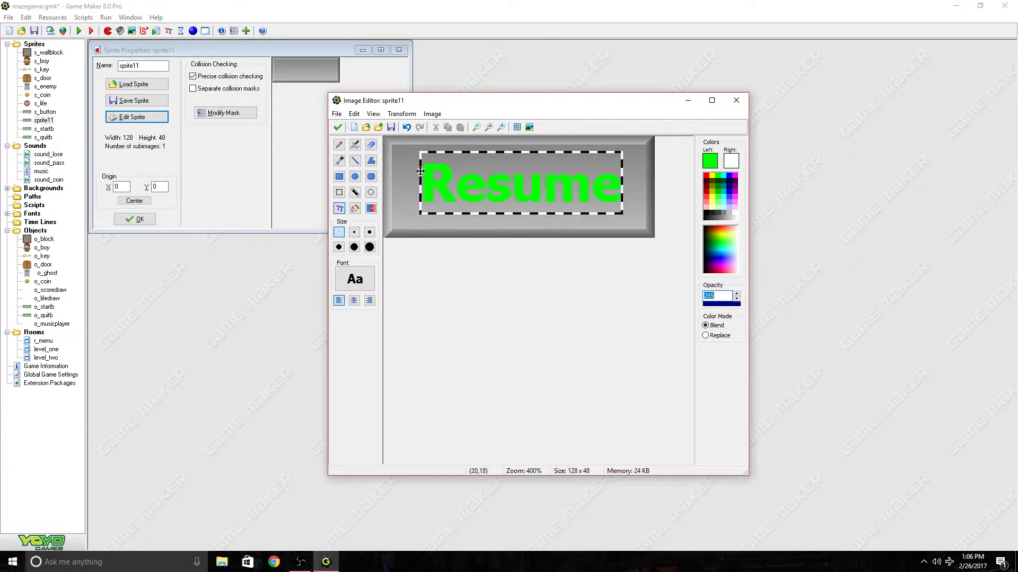
left_click(337, 127)
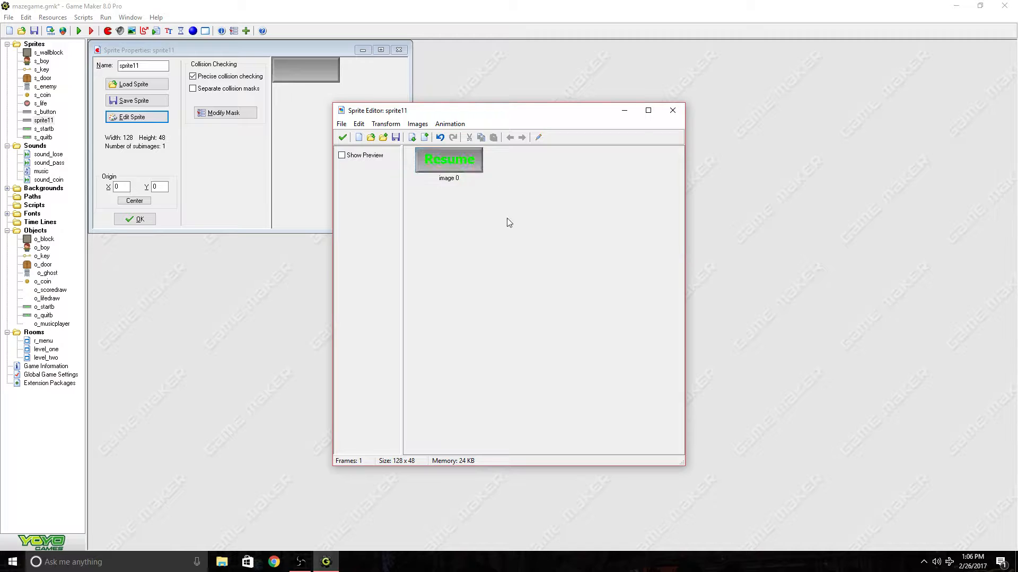
left_click(342, 137)
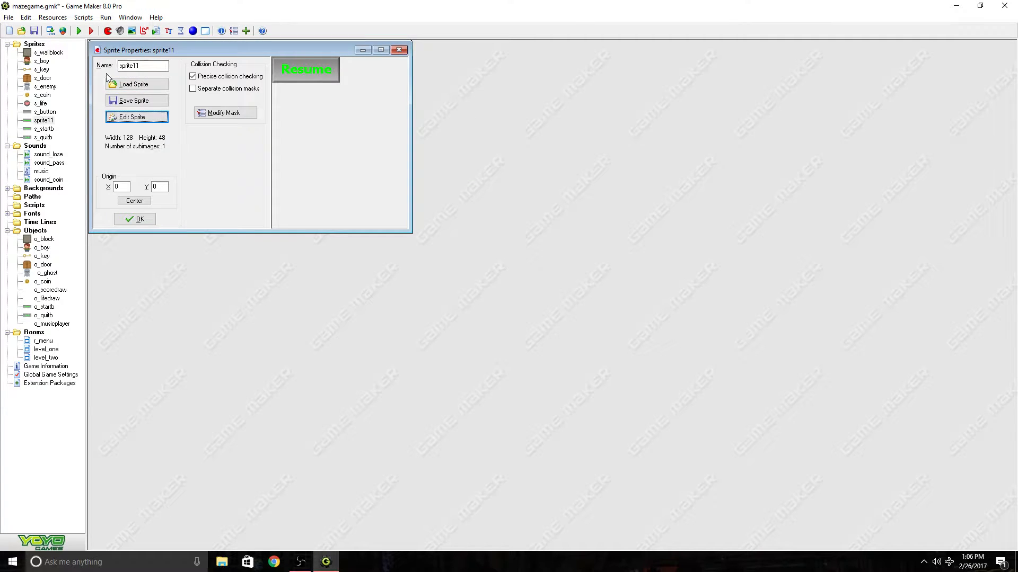
Step: Name the Resume button sprite s_resumeb, accept it and save the project
left_click(144, 65)
double_click(144, 64)
type("s")
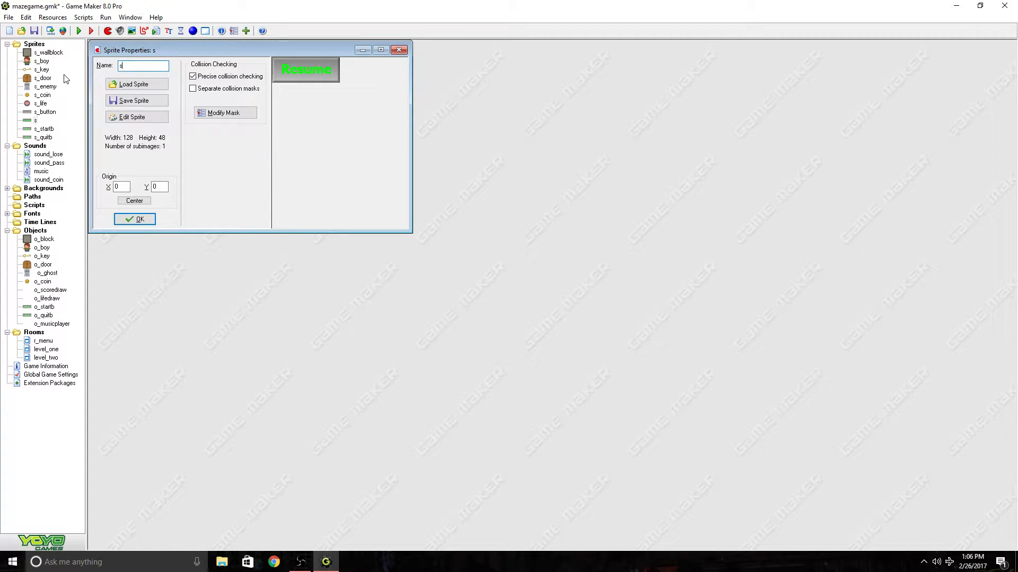
type("_resume")
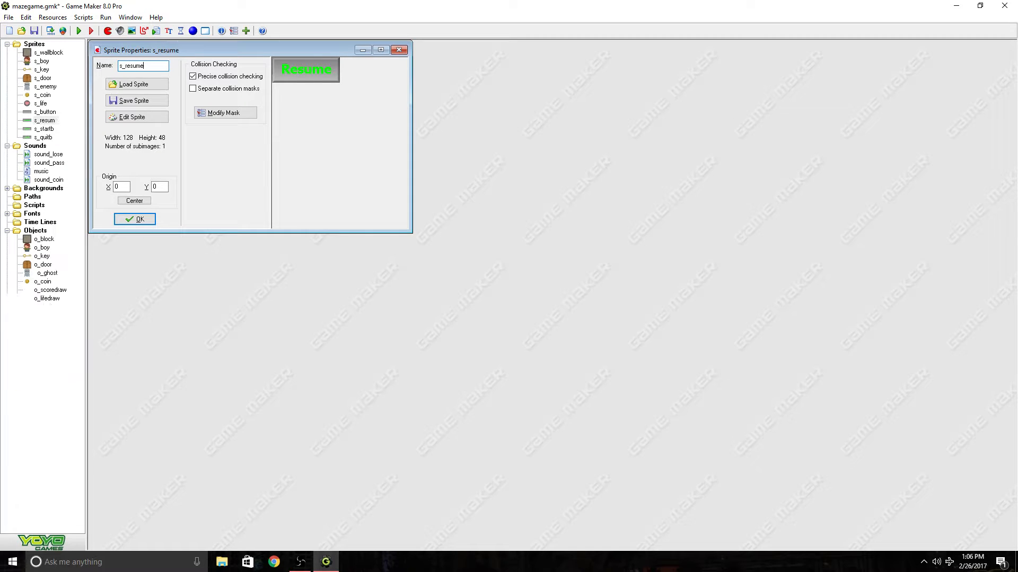
type("b")
key("Return")
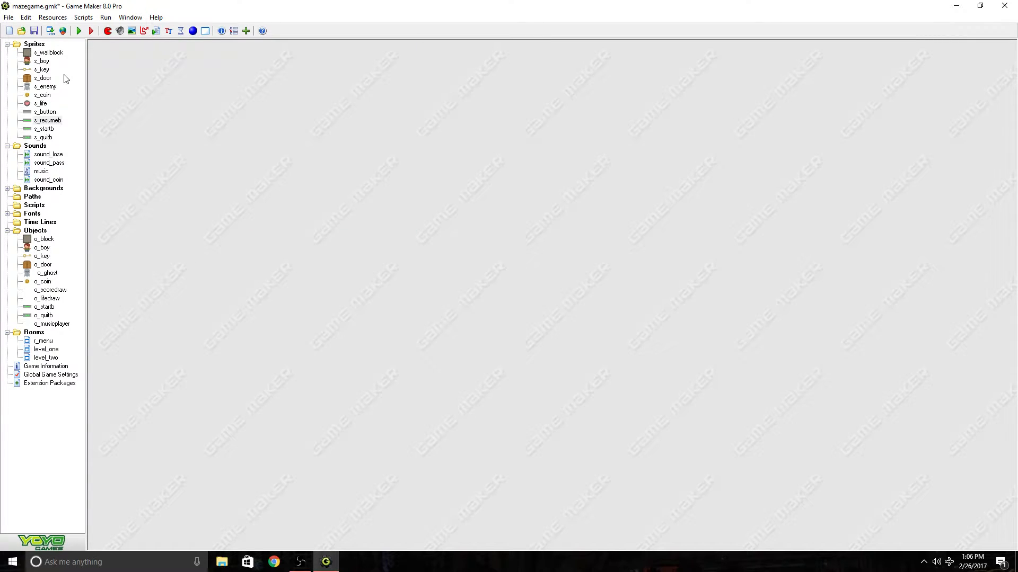
left_click(33, 31)
Step: Create an object named o_resumeb that uses the s_resumeb sprite, and accept it
left_click(193, 31)
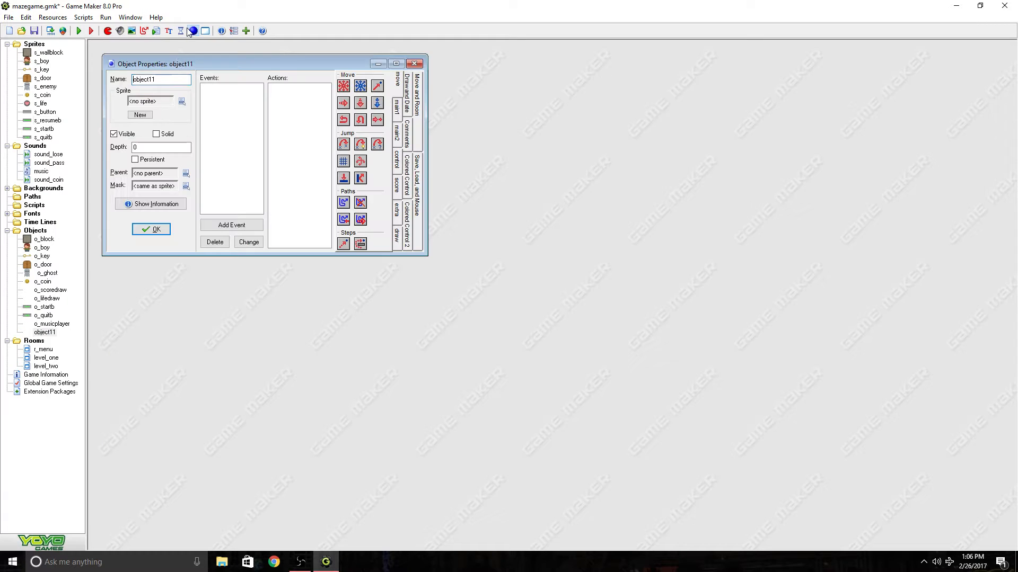
left_click(182, 101)
left_click(213, 198)
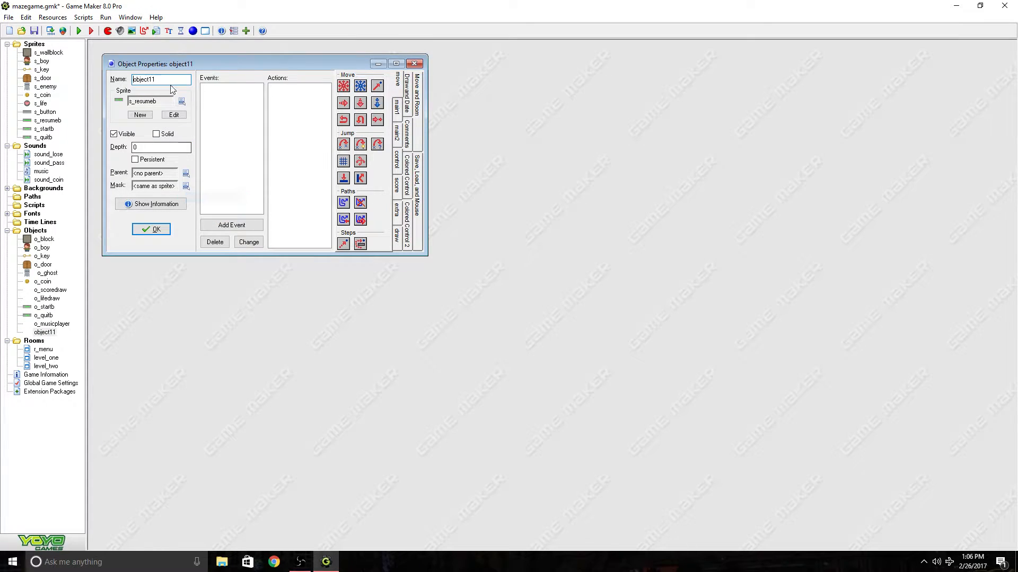
type("o")
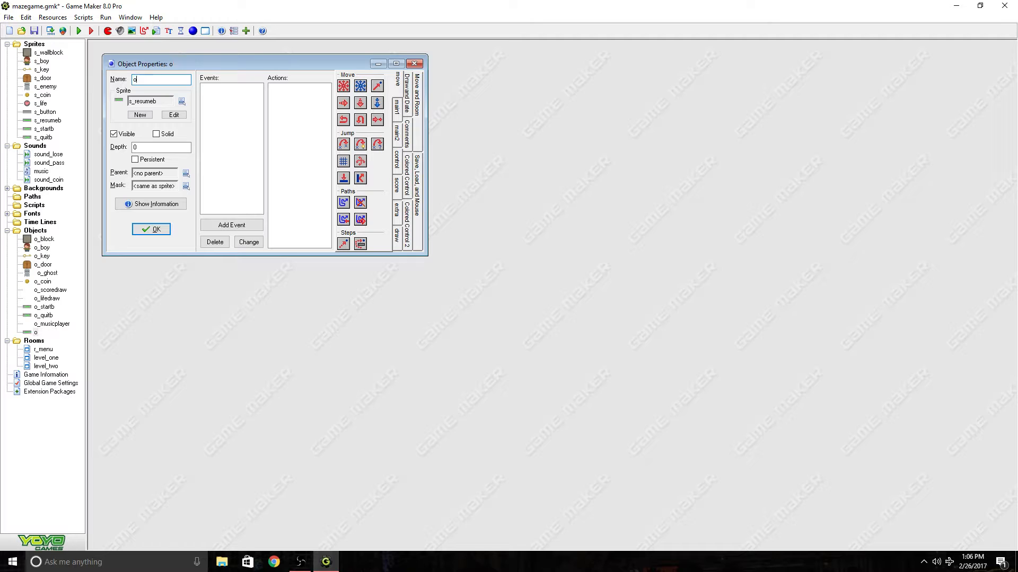
type(")_resy\\")
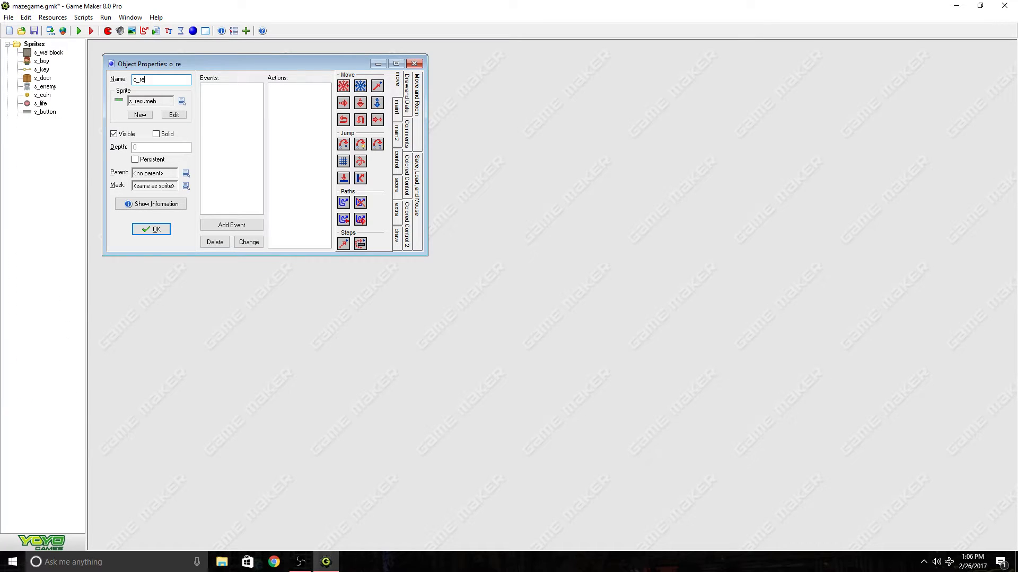
key("BackSpace")
key("BackSpace")
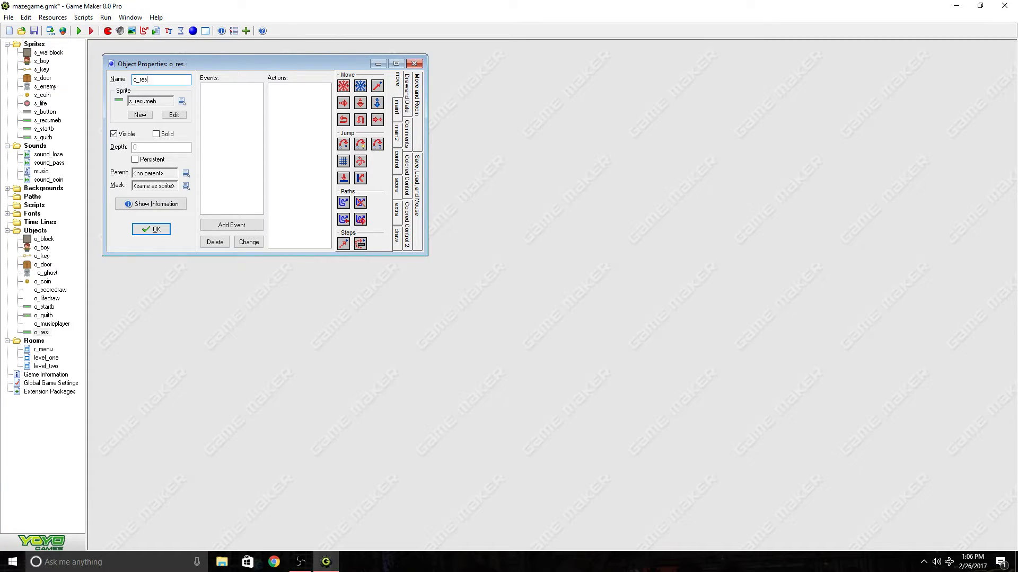
type("umeb")
left_click(151, 229)
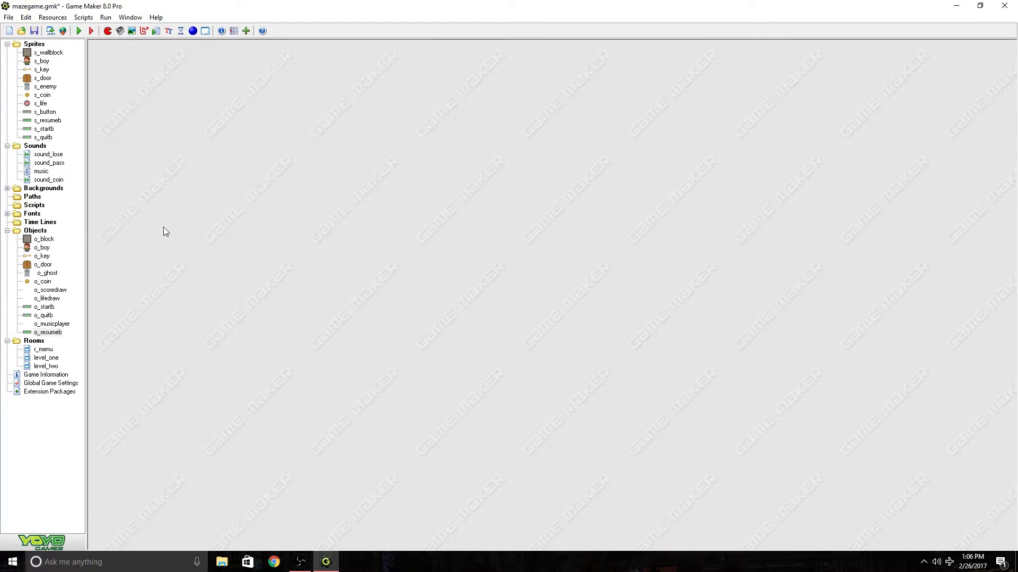
Step: Create a new object without a sprite and name it o_pausecontroller
left_click(193, 31)
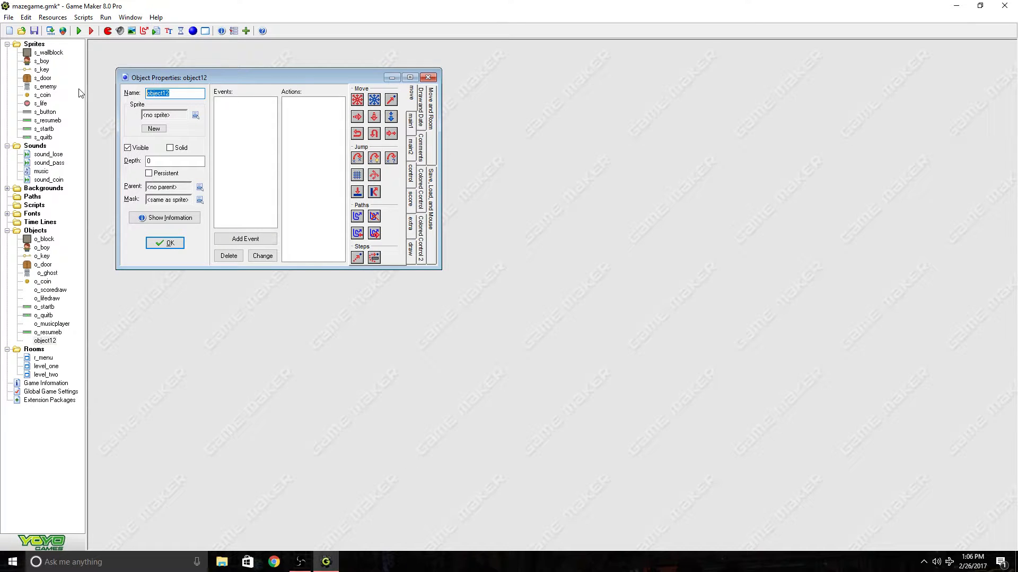
type("pp")
key("BackSpace")
type("o_pausecontrol")
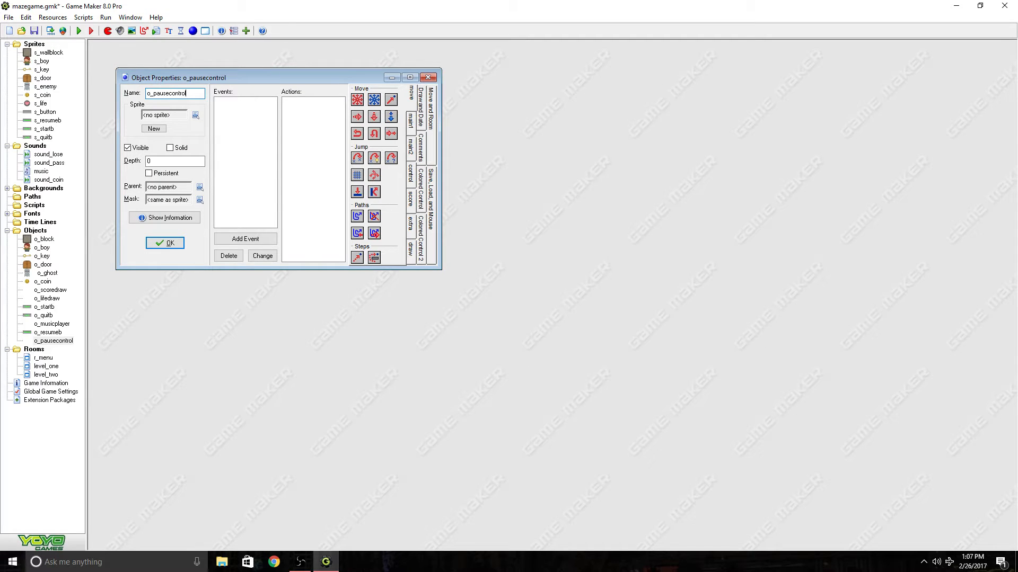
type("ler")
Step: Add a Keyboard event for the Escape key to o_pausecontroller
left_click(246, 240)
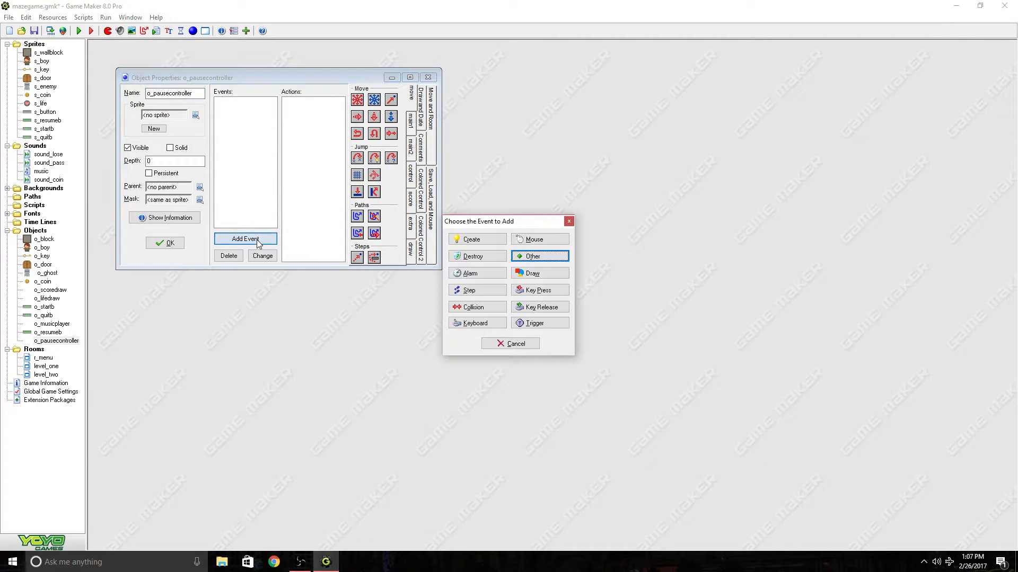
left_click(485, 324)
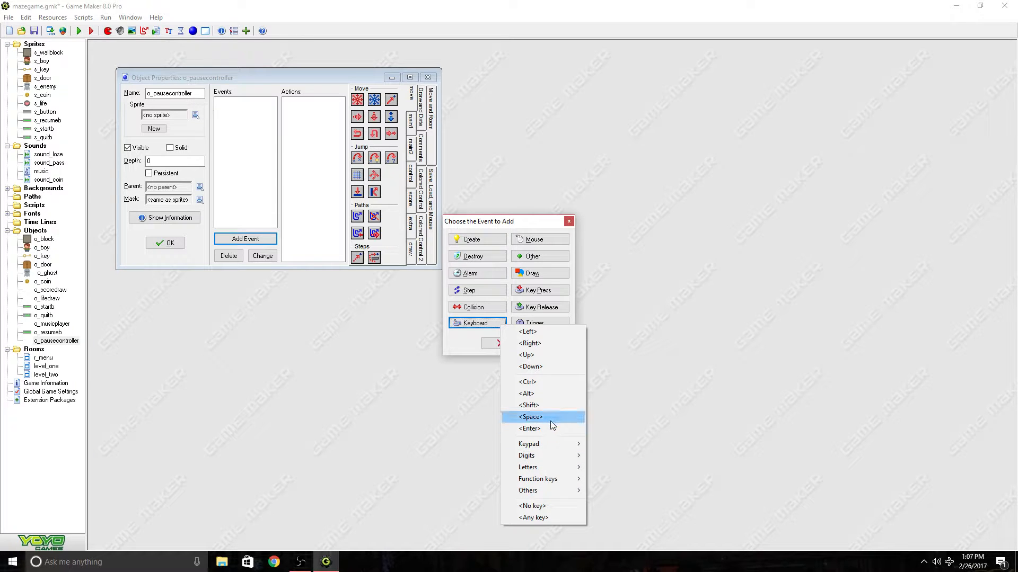
mouse_move(550, 450)
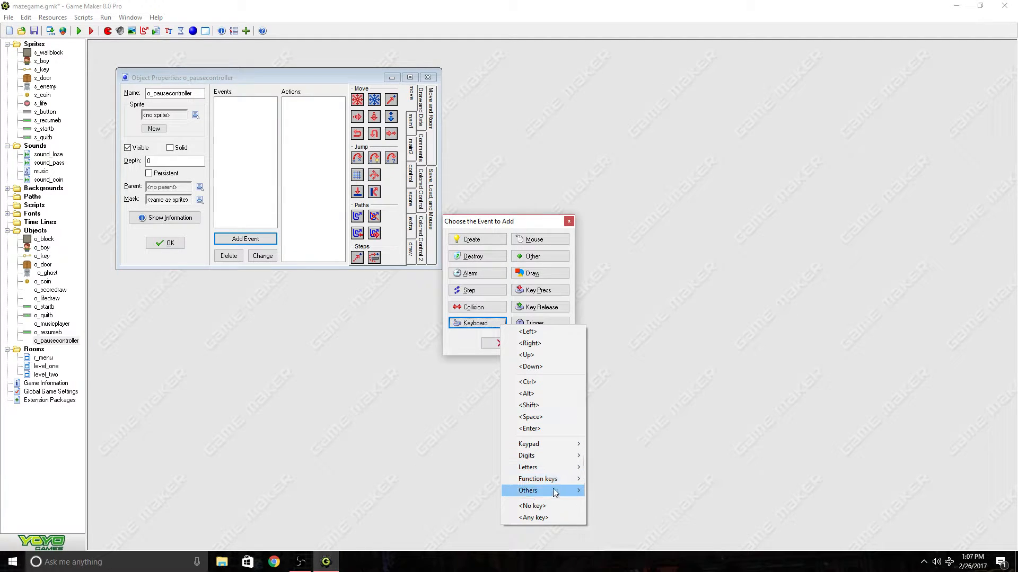
mouse_move(561, 482)
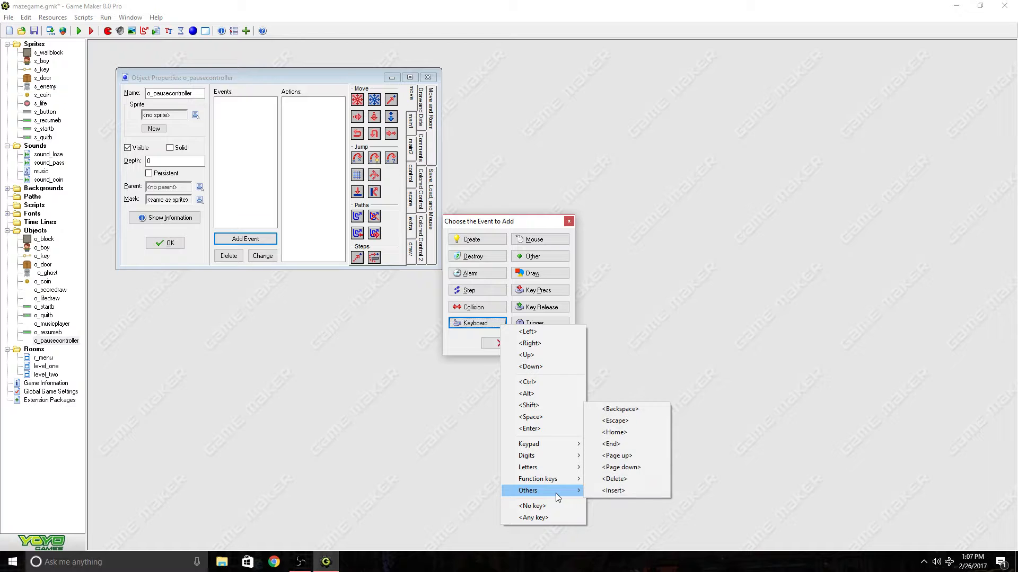
left_click(615, 421)
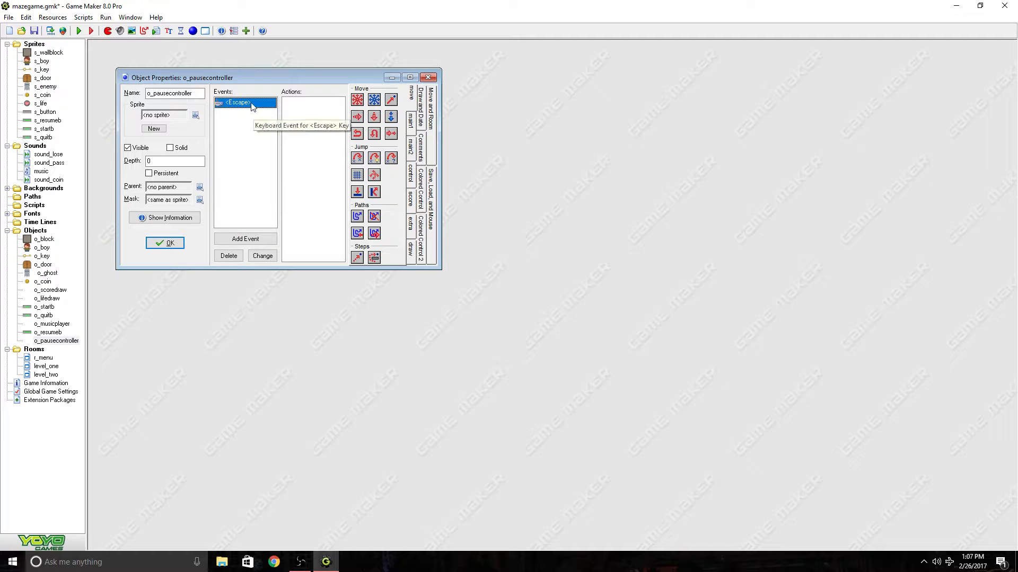
Step: Add a Save Game action to the Escape event of o_pausecontroller
left_click(305, 114)
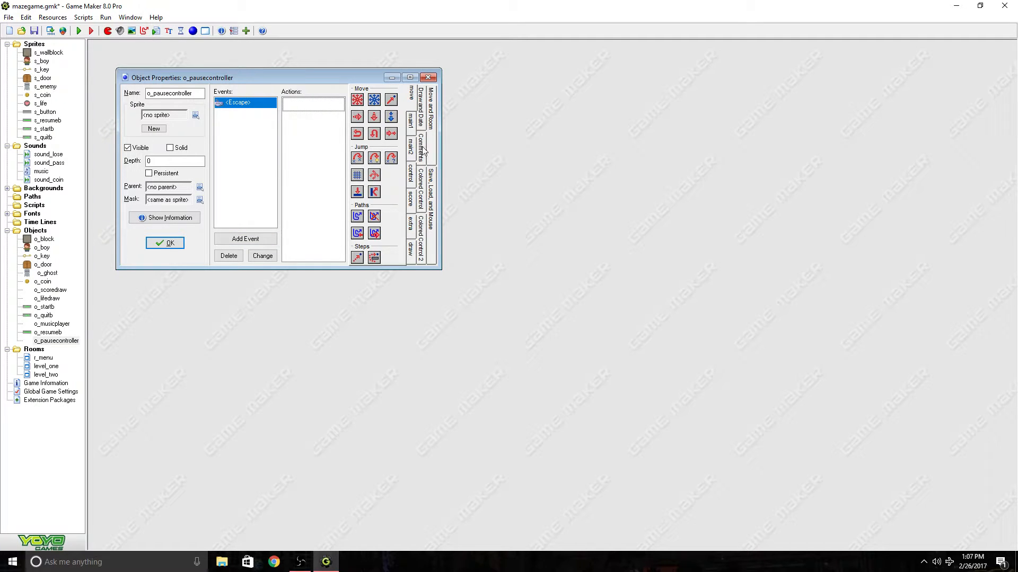
left_click(412, 121)
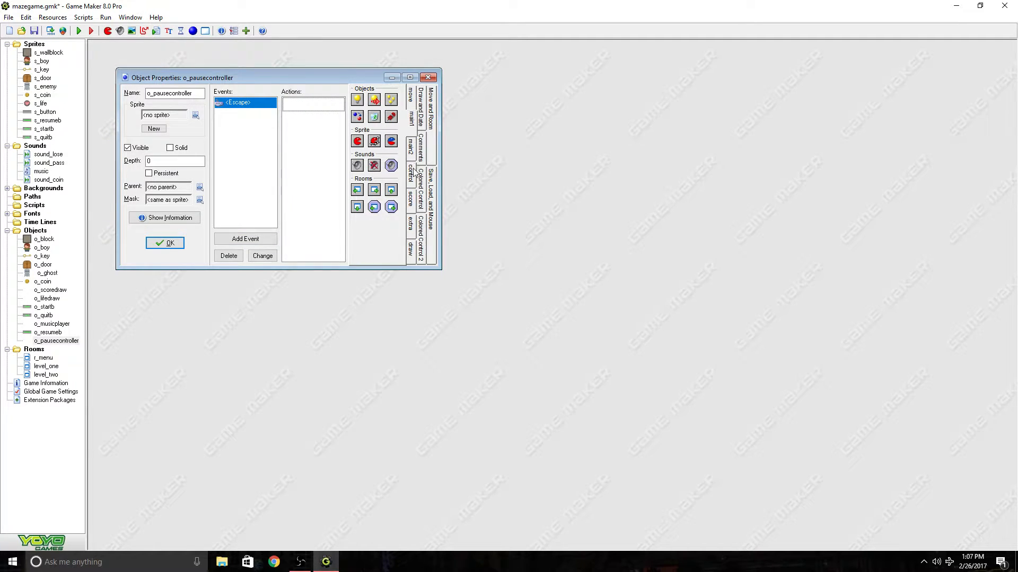
left_click(413, 148)
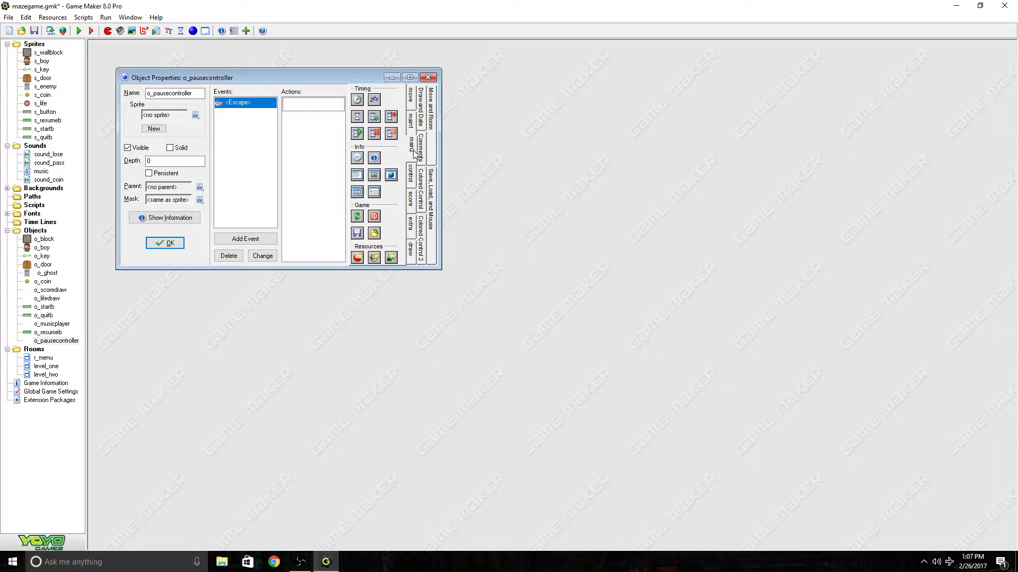
left_click(414, 122)
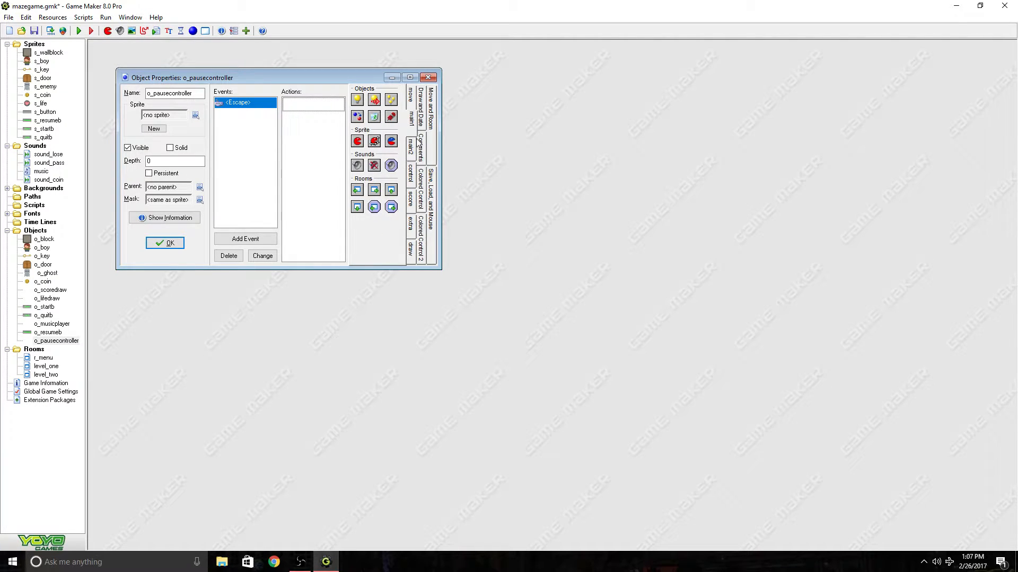
left_click(412, 174)
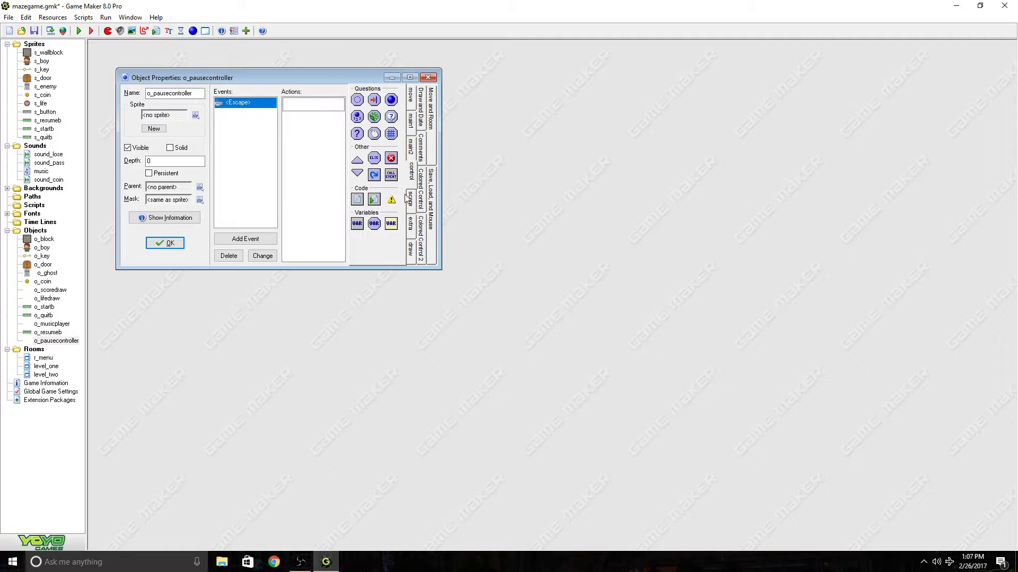
left_click(410, 198)
left_click(413, 223)
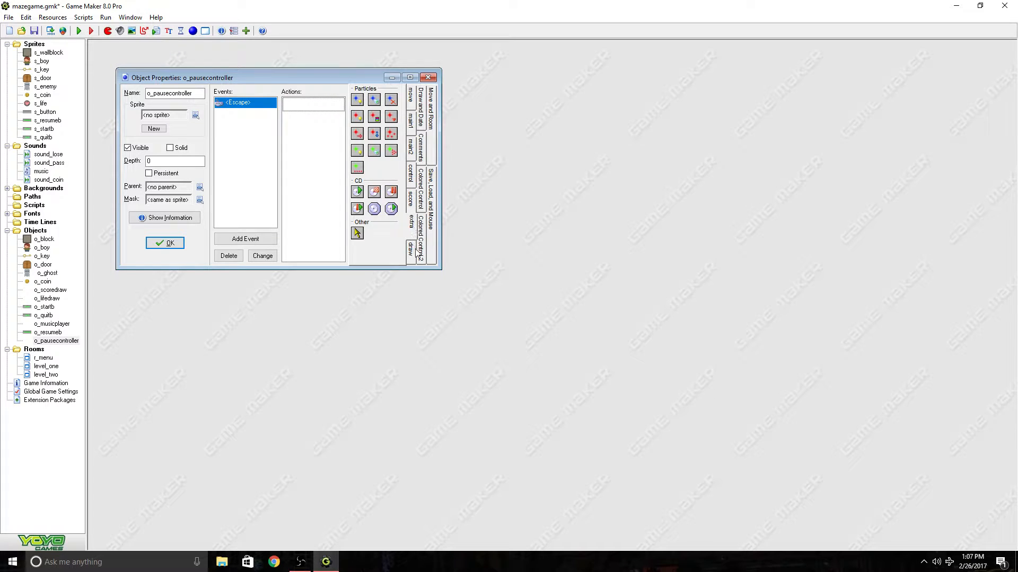
left_click(413, 248)
left_click(410, 169)
left_click(414, 150)
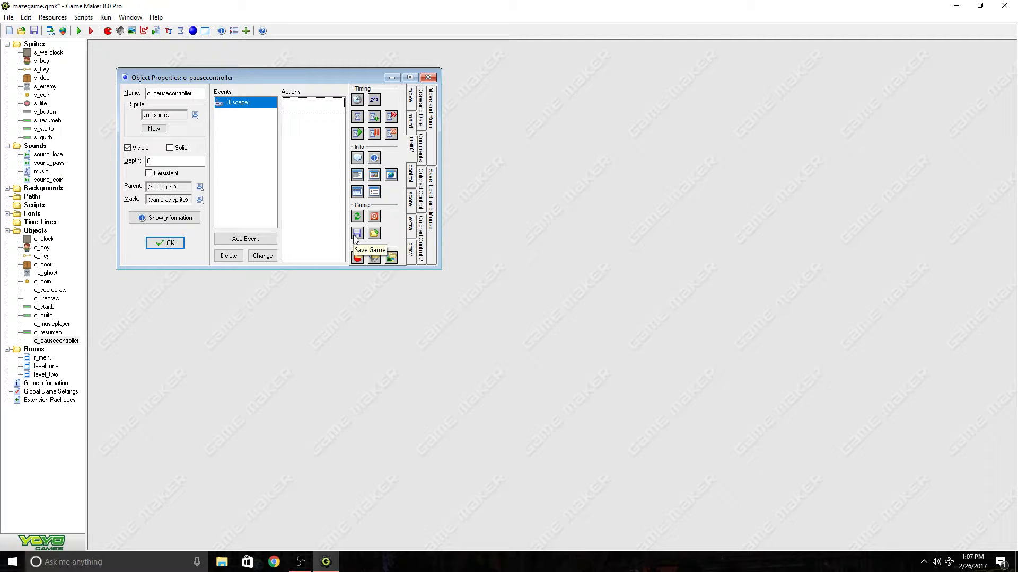
left_click_drag(292, 219, 292, 221)
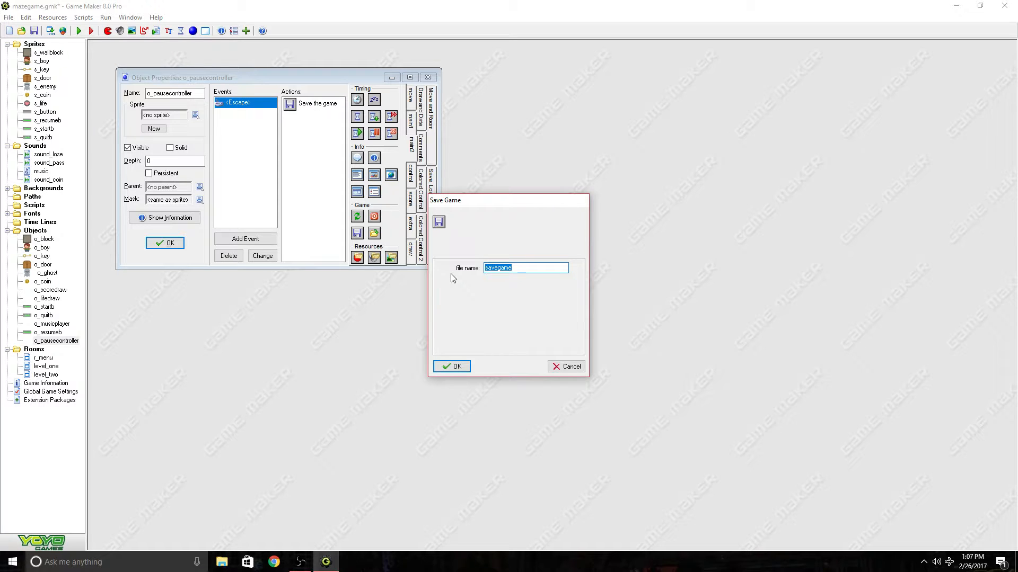
Step: Set the Save Game action's file name to mazesave.maze and accept the action
key("BackSpace")
type("mazesave.a")
key("BackSpace")
type("exe")
key("BackSpace")
key("BackSpace")
key("BackSpace")
type("jajava")
key("BackSpace")
key("BackSpace")
type("png")
key("BackSpace")
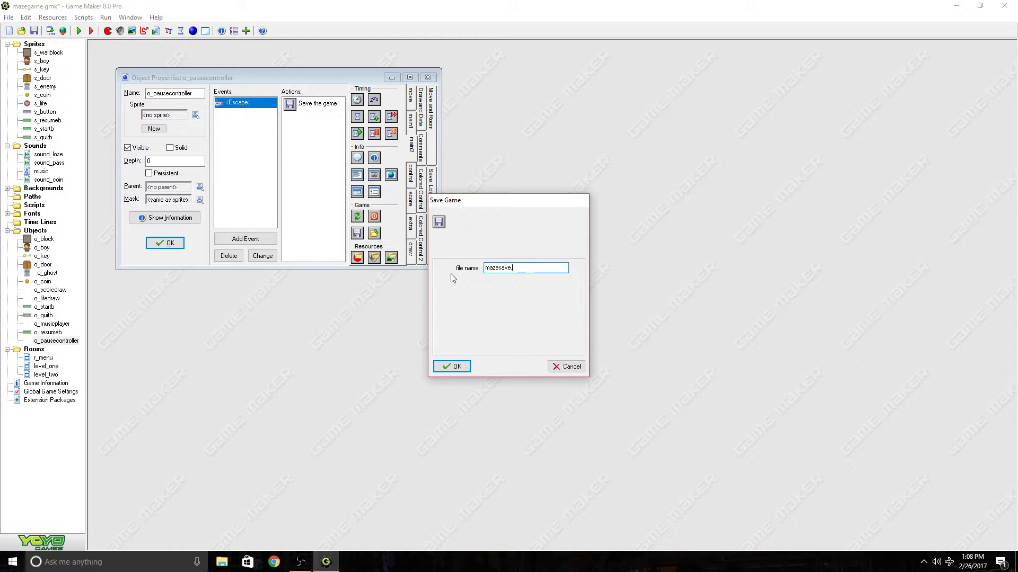
type("maze")
key("BackSpace")
key("BackSpace")
key("BackSpace")
key("BackSpace")
type(".maze")
key("Return")
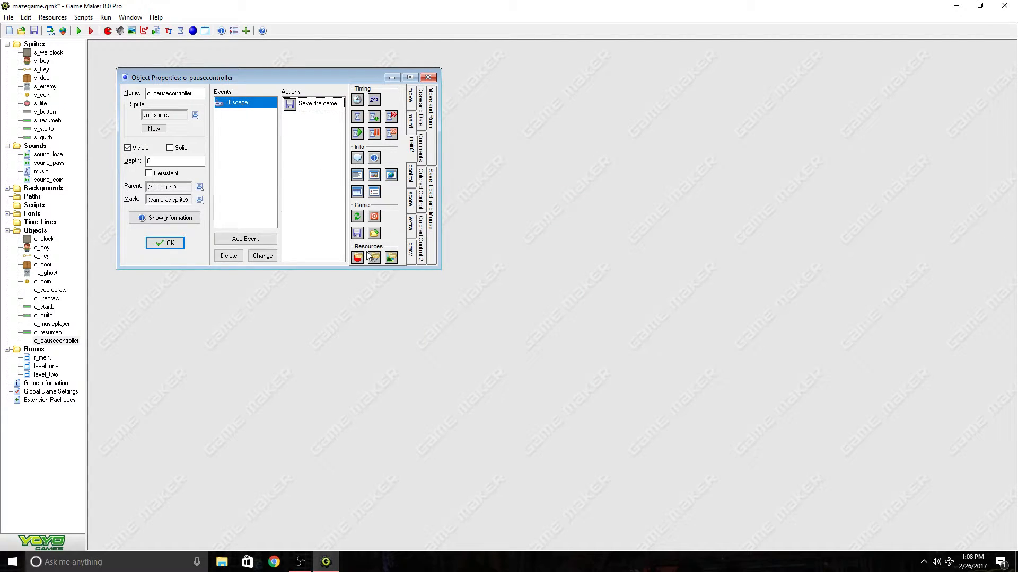
Step: Create a new room and give it the b_blue background
left_click(204, 32)
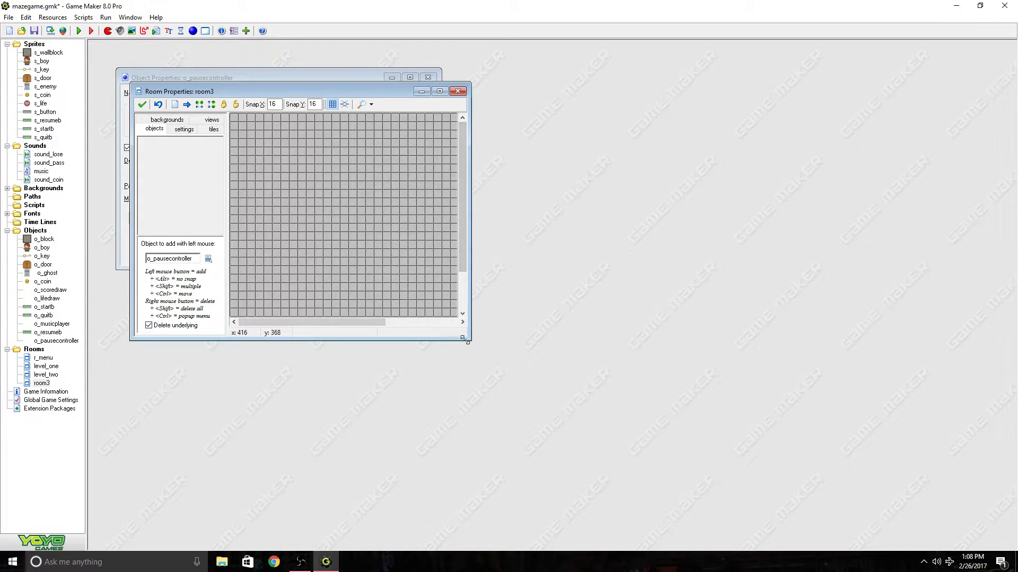
left_click_drag(471, 340, 650, 479)
left_click(180, 120)
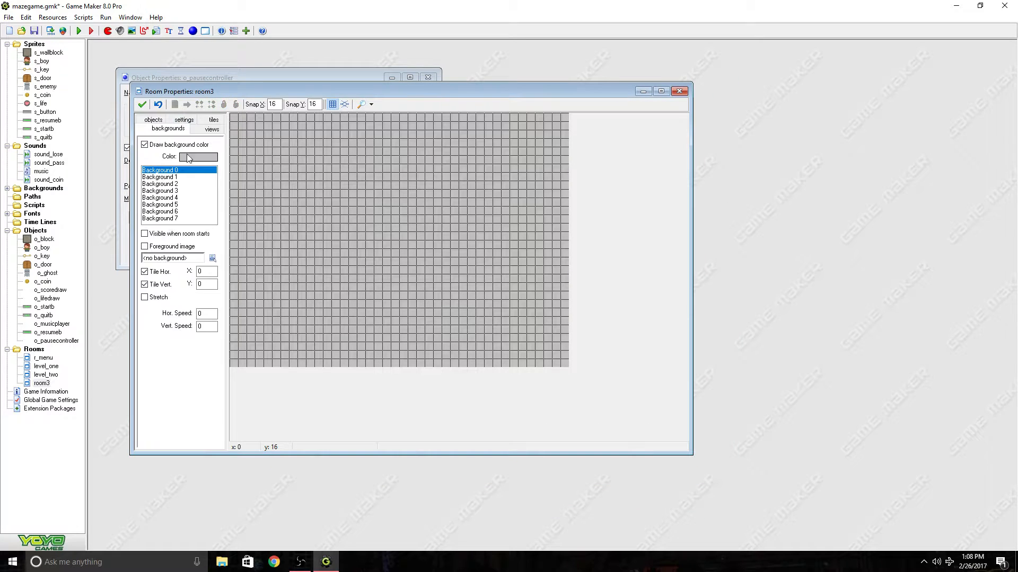
left_click(213, 258)
left_click(233, 278)
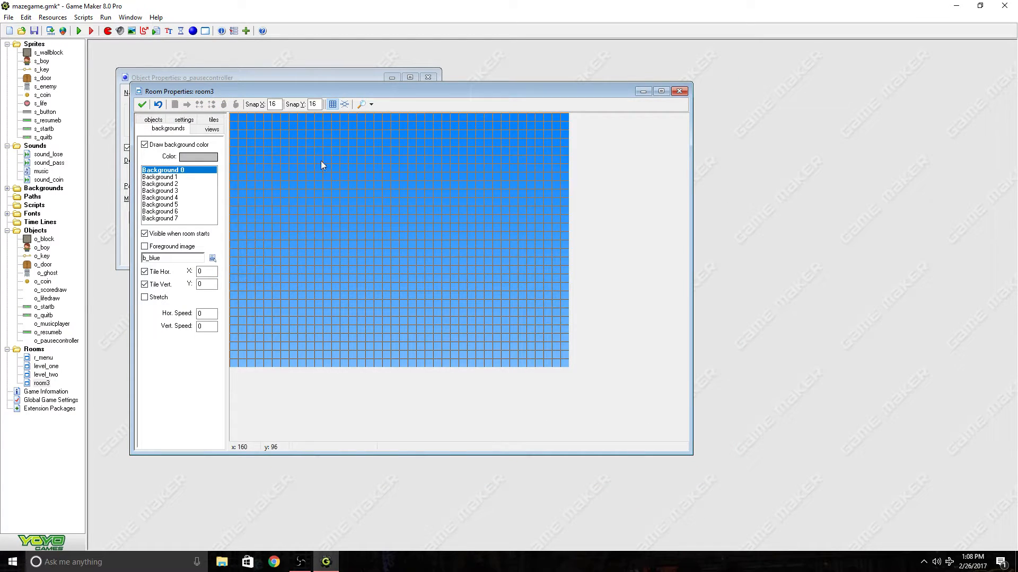
Step: Place an o_resumeb button near the bottom centre of the new room, hide the grid and accept the room
left_click(154, 120)
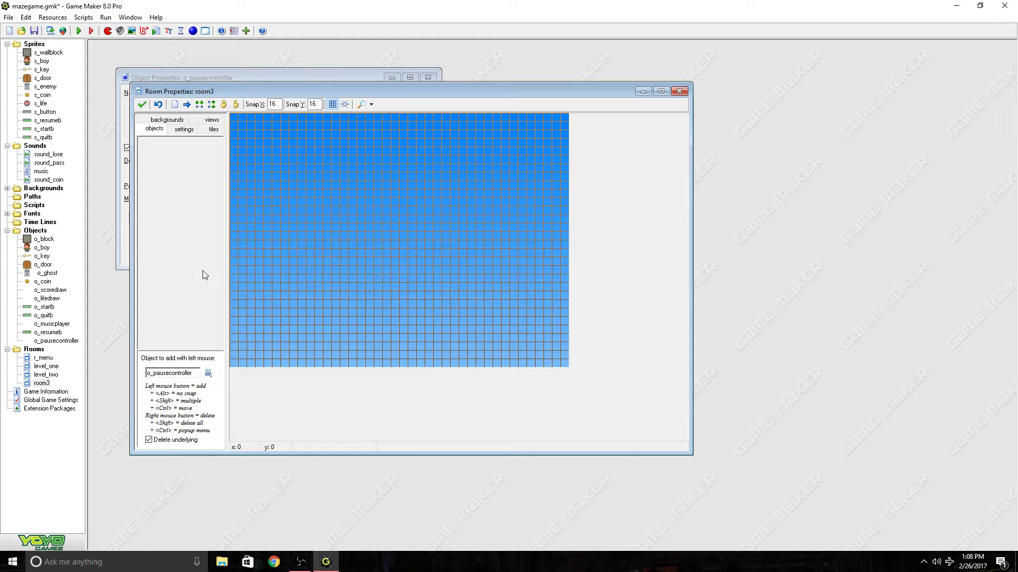
left_click(204, 373)
left_click(233, 486)
left_click_drag(344, 276, 371, 334)
left_click_drag(338, 92, 332, 99)
left_click(326, 111)
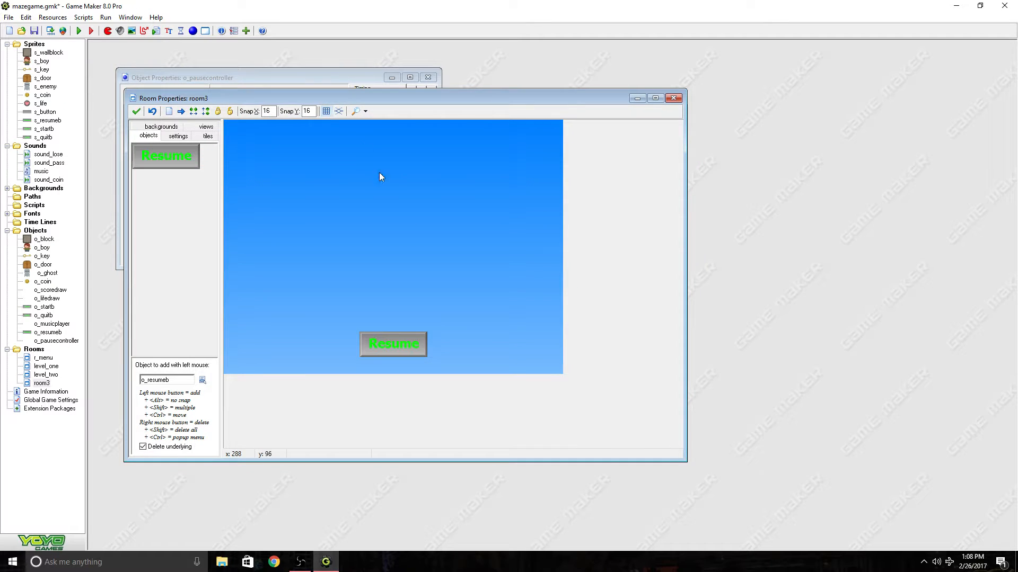
left_click(136, 111)
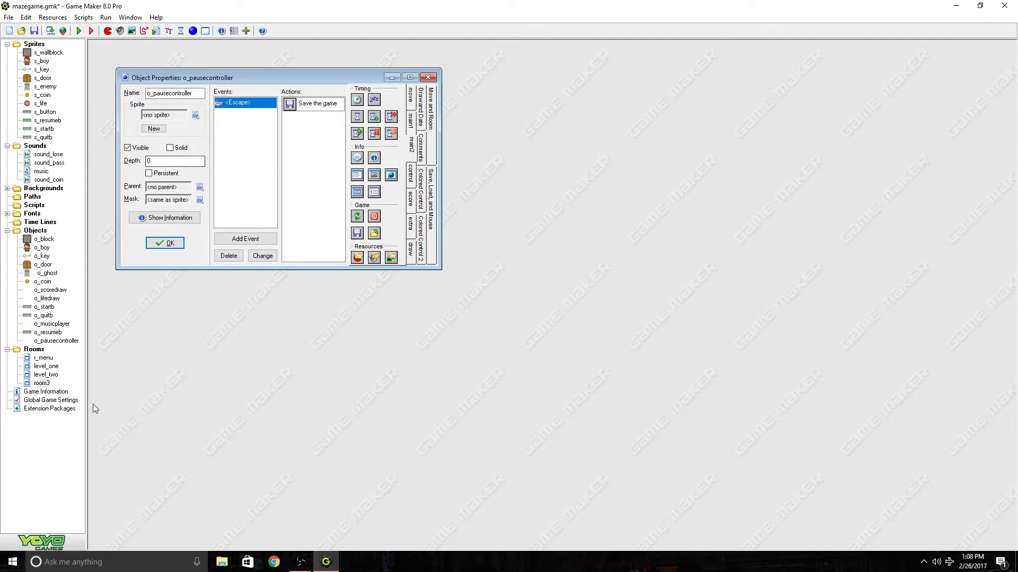
Step: Reopen the new room, rename it r_pause in its settings and accept it
double_click(42, 384)
left_click(205, 141)
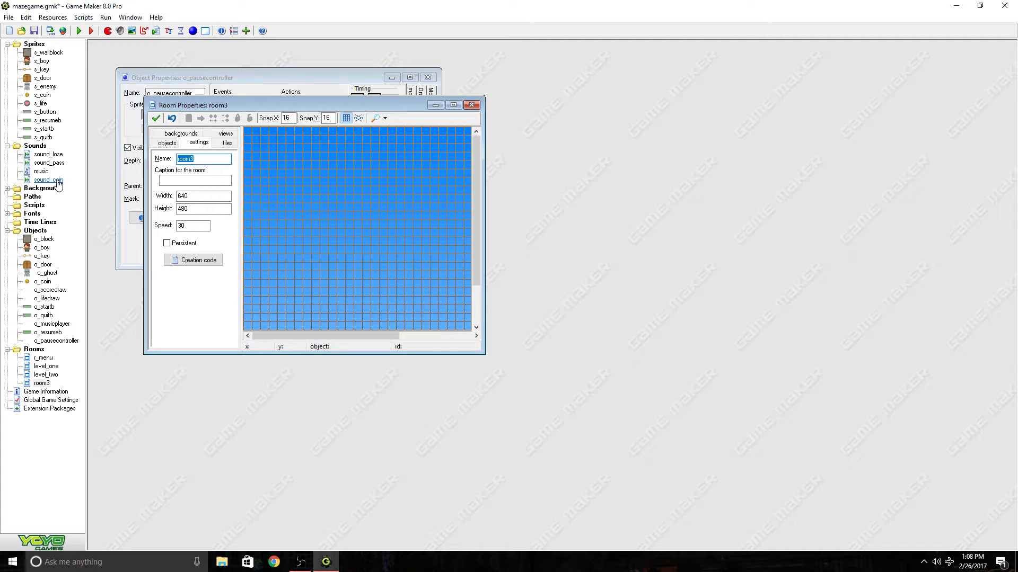
type("t")
type("_p")
type("ay")
key("BackSpace")
type("use")
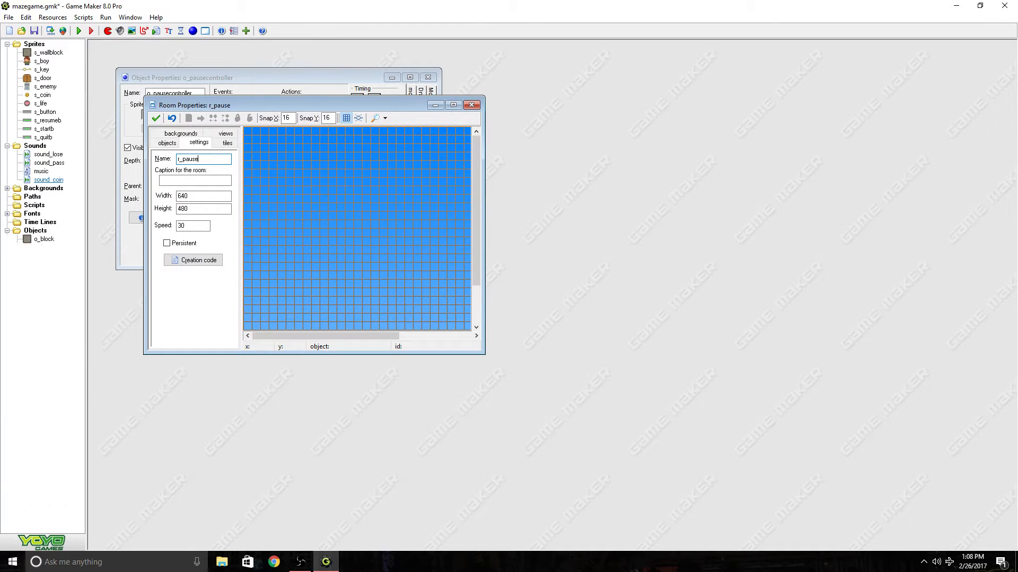
left_click(156, 118)
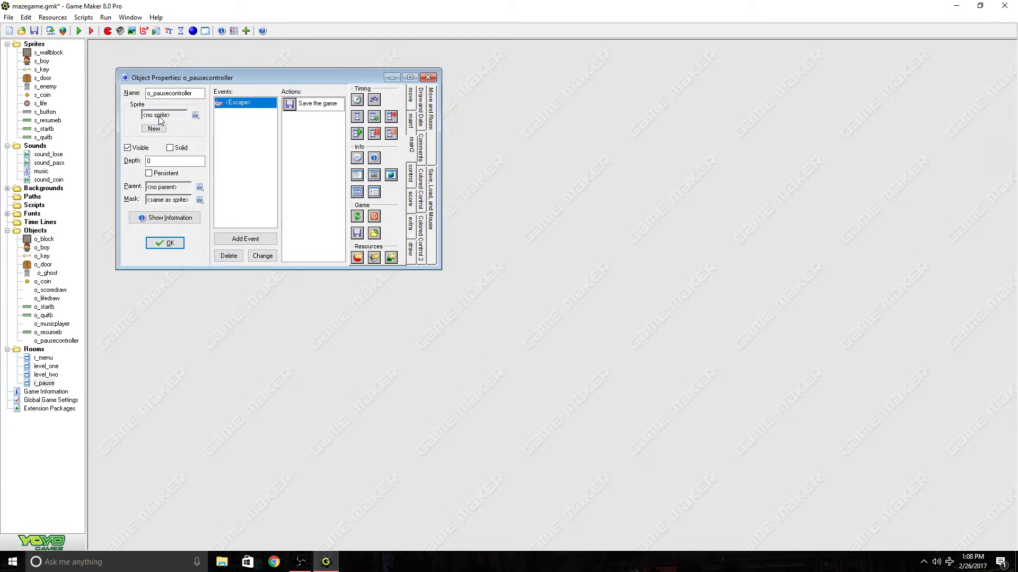
Step: Add a Different Room action after the Save the game action in o_pausecontroller's Escape event
left_click(313, 104)
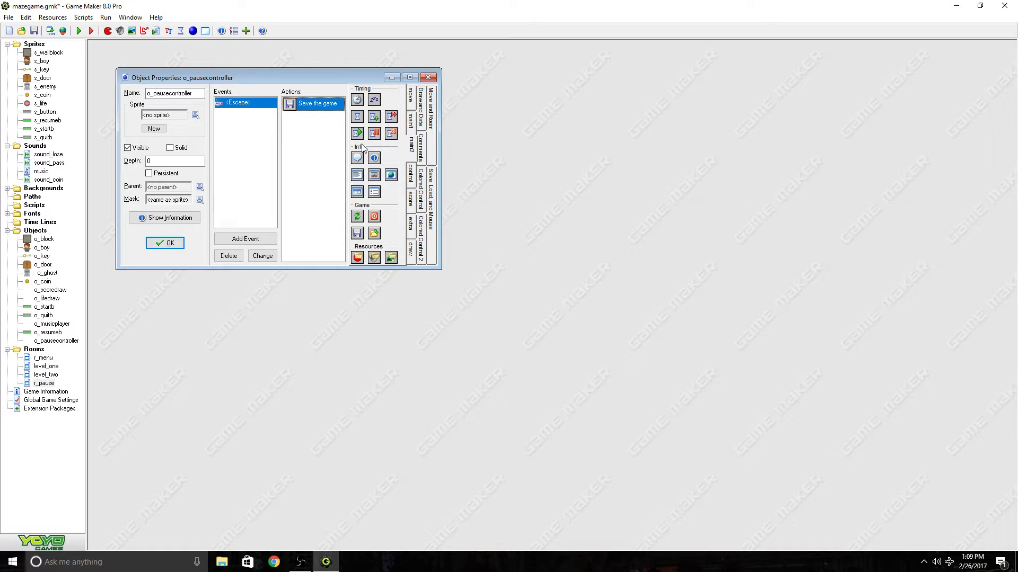
left_click(412, 175)
left_click(412, 202)
left_click(411, 154)
left_click(410, 122)
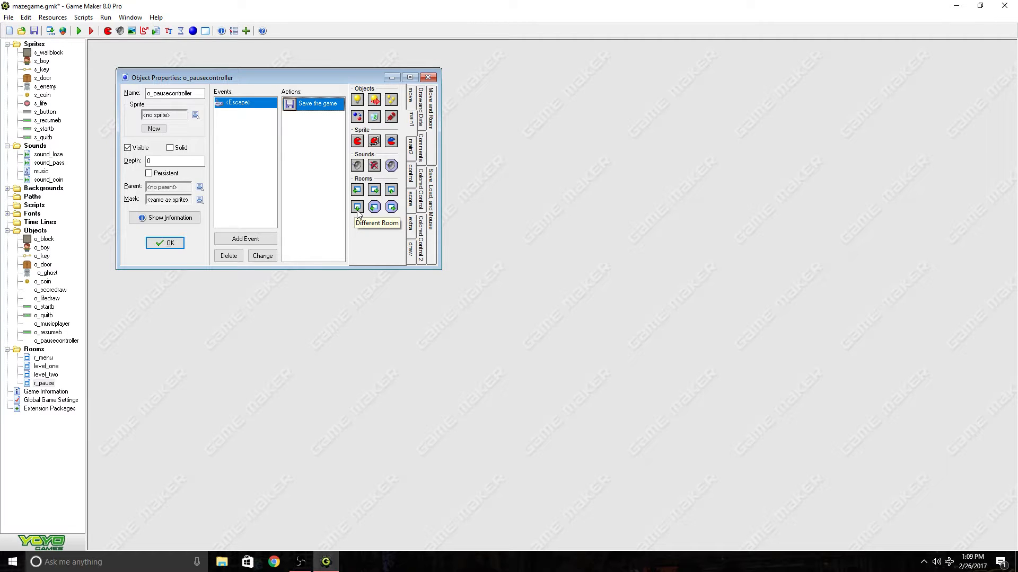
left_click_drag(358, 207, 322, 198)
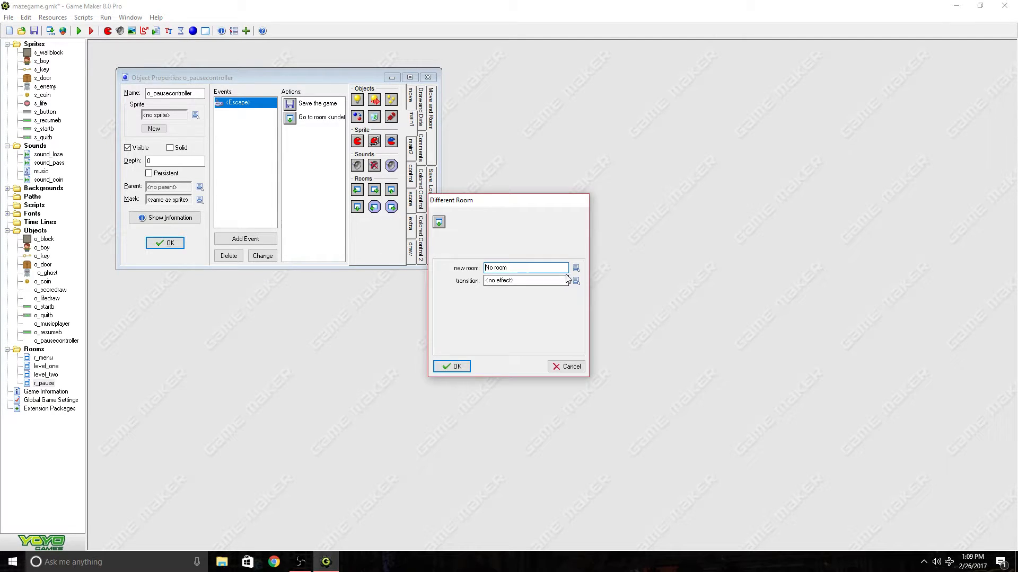
Step: Set the action's new room to r_pause with the Blend transition, accept o_pausecontroller and save the project
left_click(576, 268)
left_click(597, 315)
left_click(575, 281)
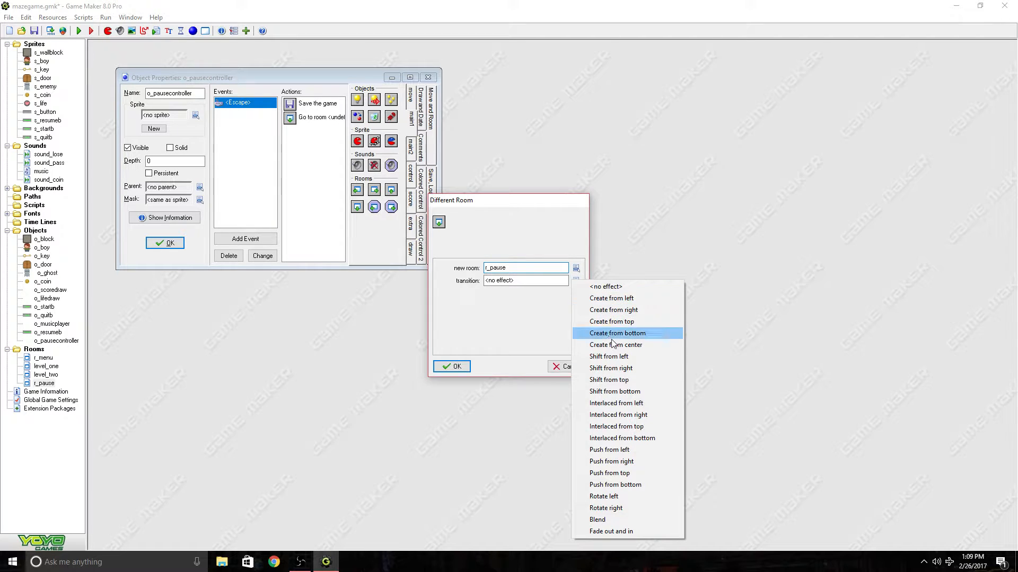
left_click(616, 518)
left_click(466, 370)
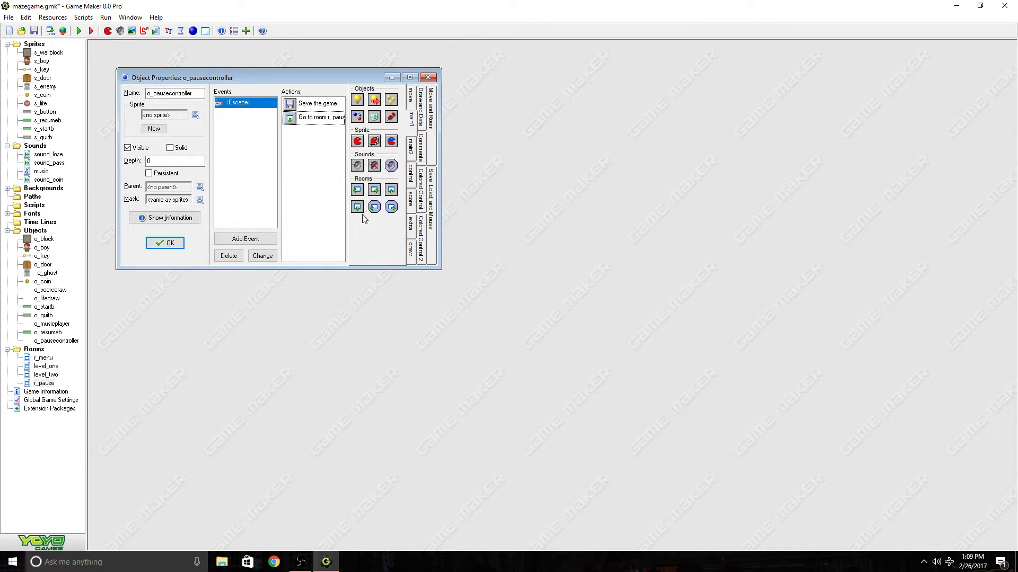
left_click(163, 250)
left_click(34, 30)
Step: Open the o_resumeb object and add a Left Button mouse event
double_click(48, 332)
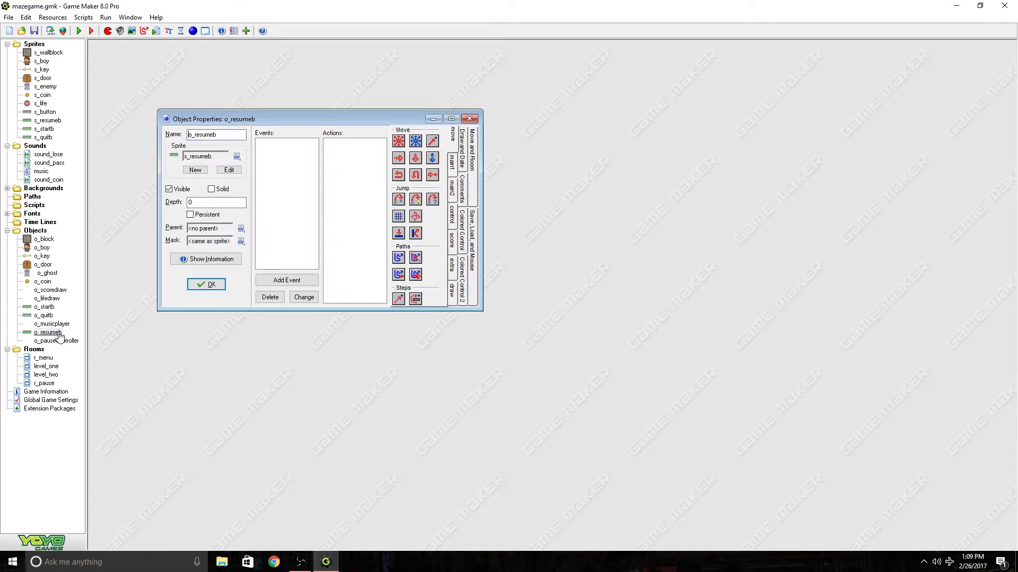
left_click(284, 280)
left_click(551, 241)
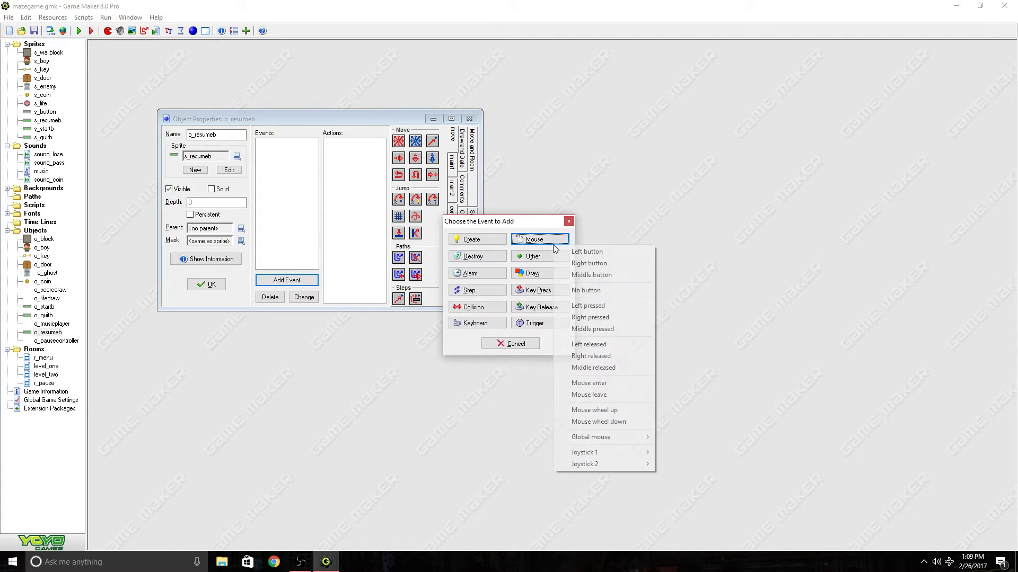
left_click(604, 252)
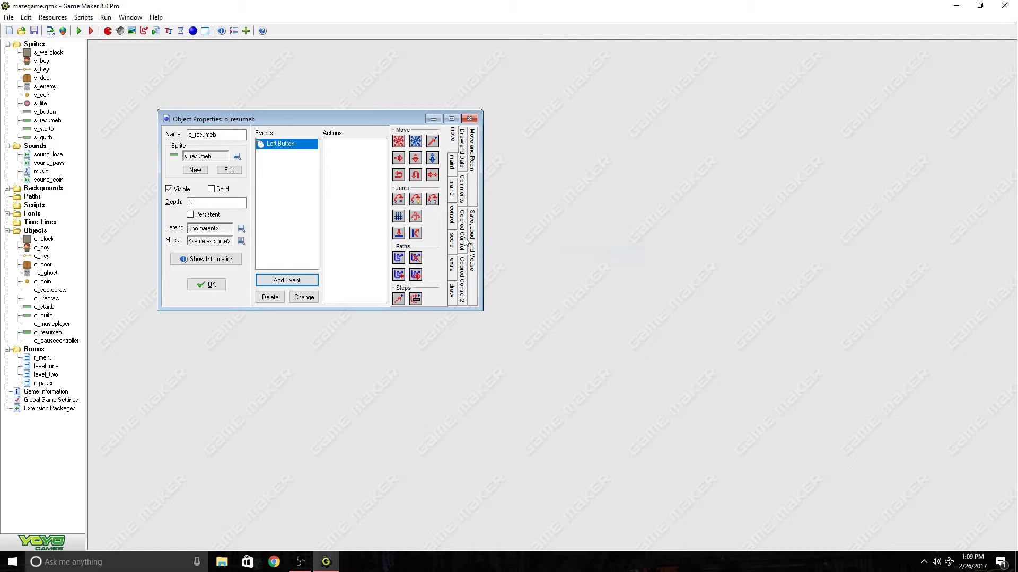
Step: Add a Load Game action to o_resumeb's Left Button event
left_click(453, 214)
left_click(454, 192)
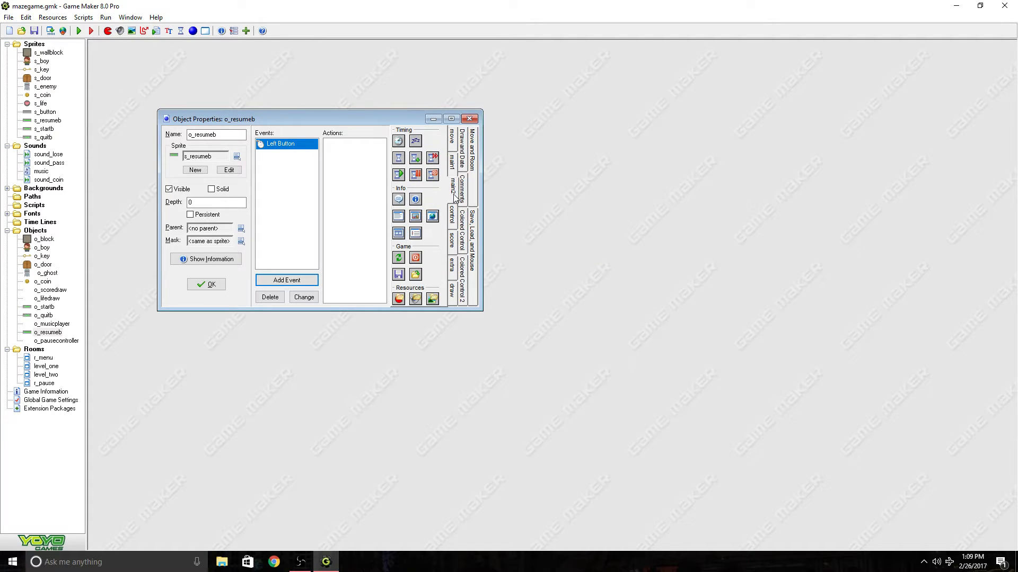
left_click(452, 168)
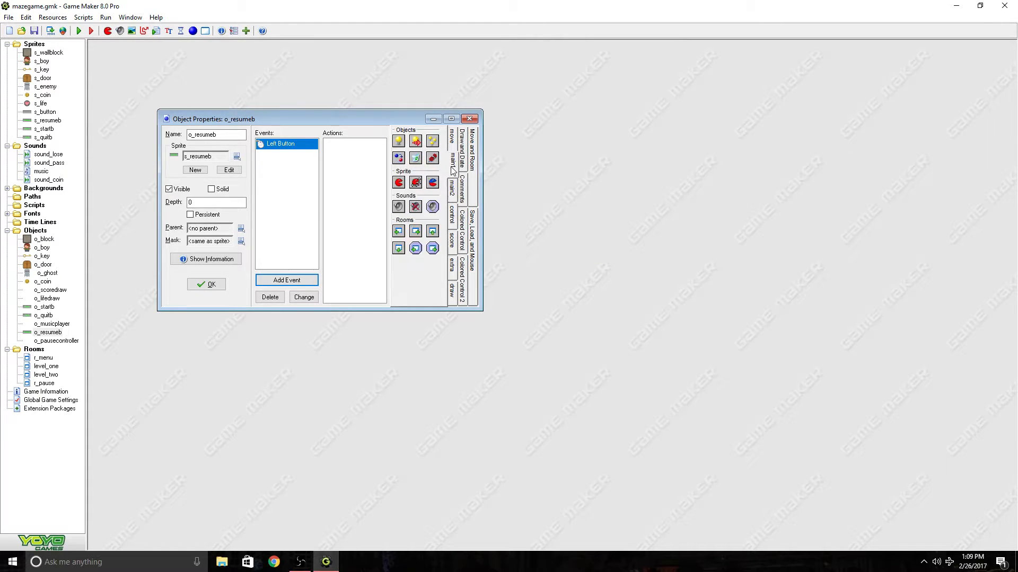
left_click(451, 221)
left_click(455, 194)
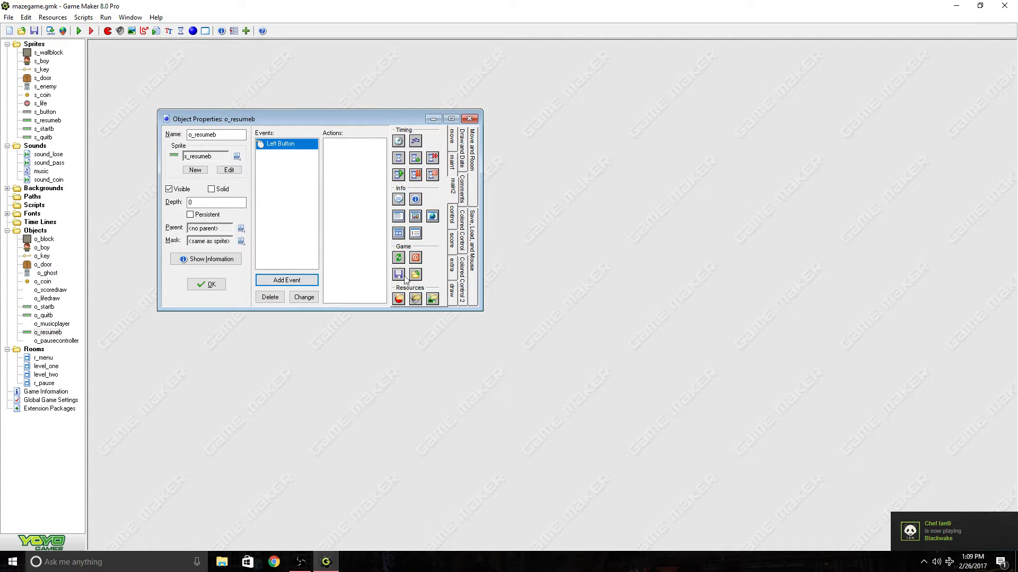
left_click_drag(416, 275, 380, 272)
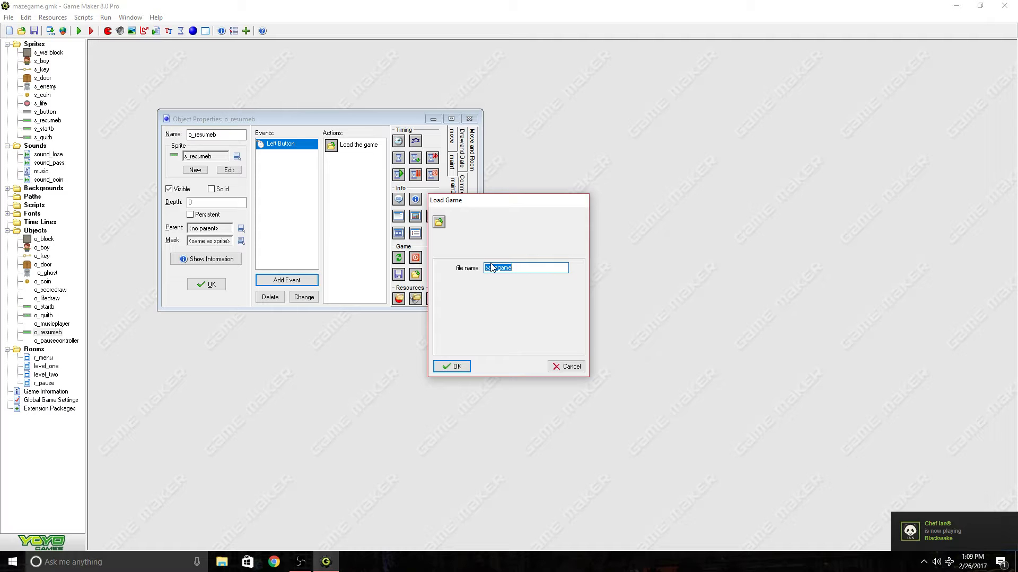
Step: Set the Load Game file name to mazegame.maze, accept o_resumeb and save the project
type("mazegame.")
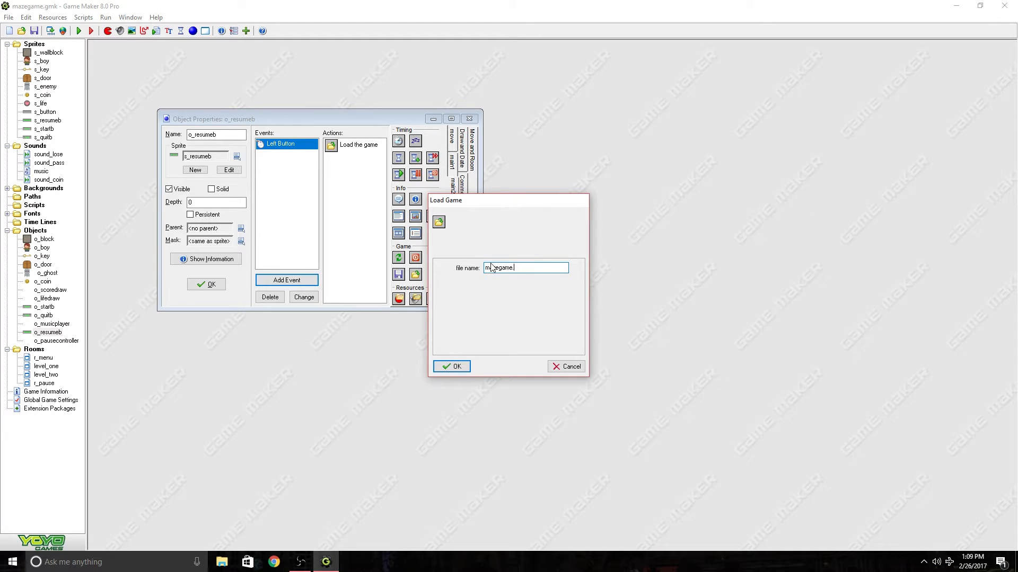
type("maz")
key("Return")
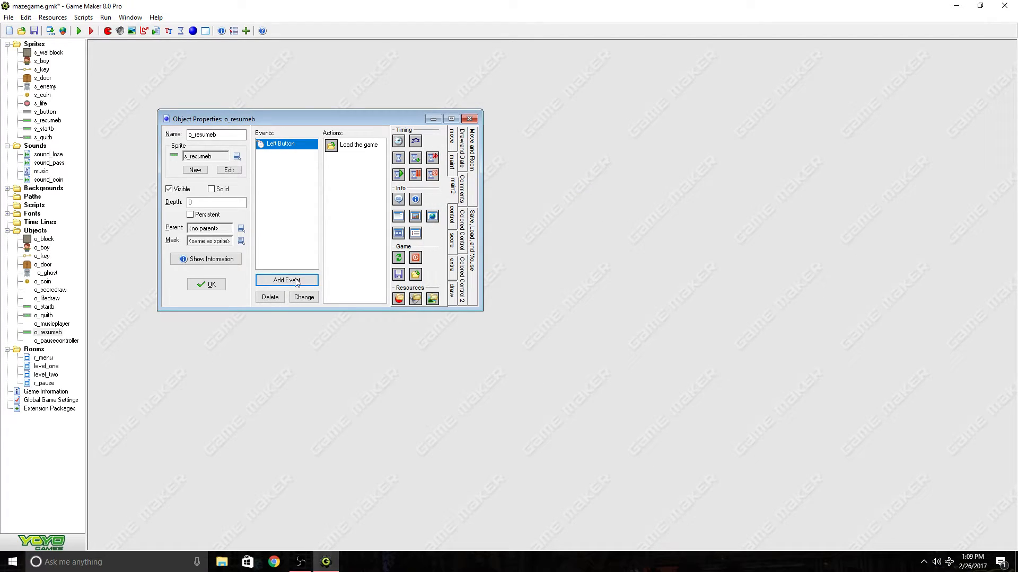
left_click(212, 285)
left_click(35, 31)
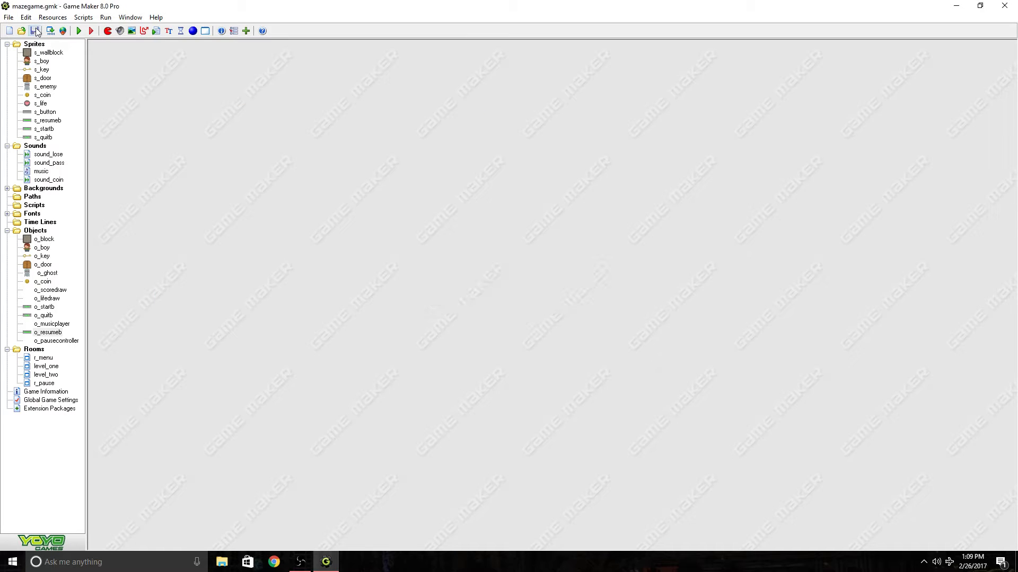
Step: Run the game in debug mode, start the first level, dismiss the death message and stop the run
left_click(92, 31)
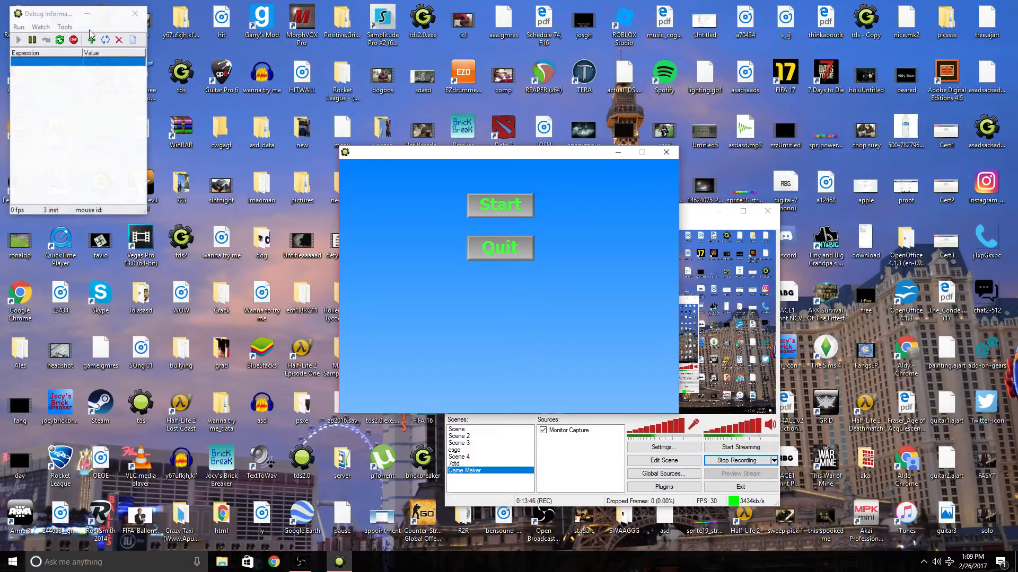
left_click(503, 212)
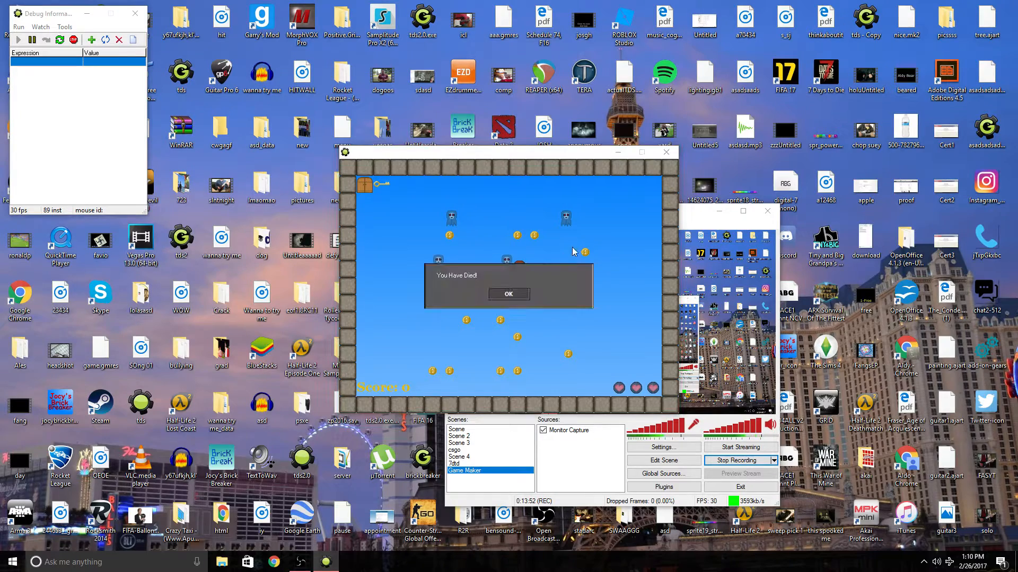
left_click(510, 293)
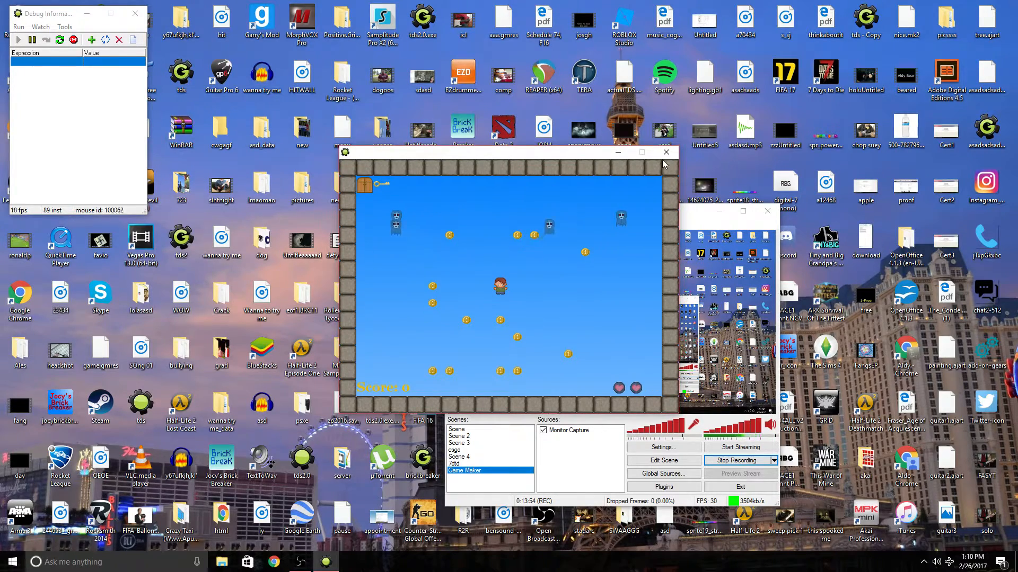
left_click(77, 40)
left_click(73, 39)
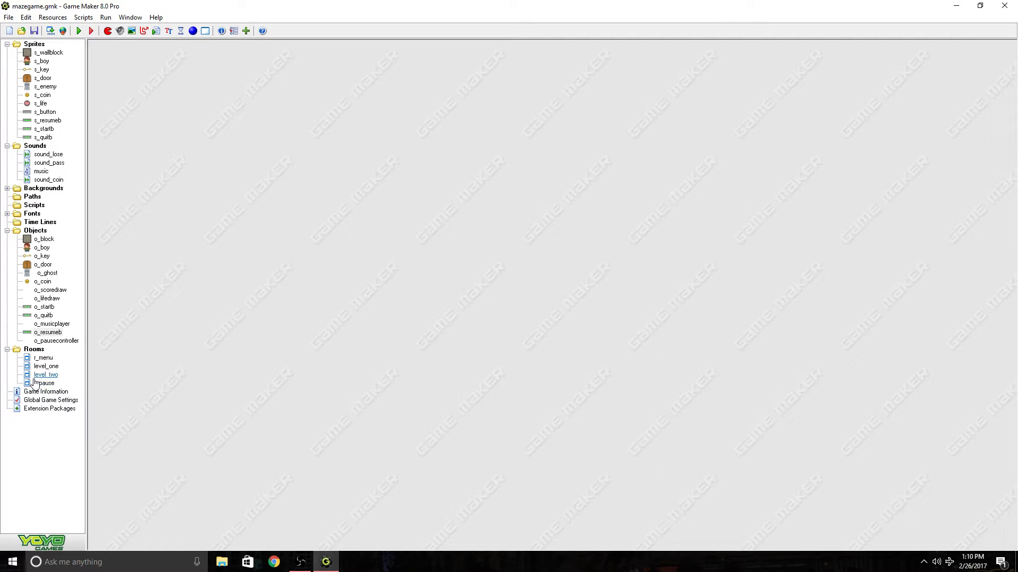
Step: Place one o_pausecontroller instance near the upper-left corner of both level_two and level_one, and accept both rooms
left_click(59, 341)
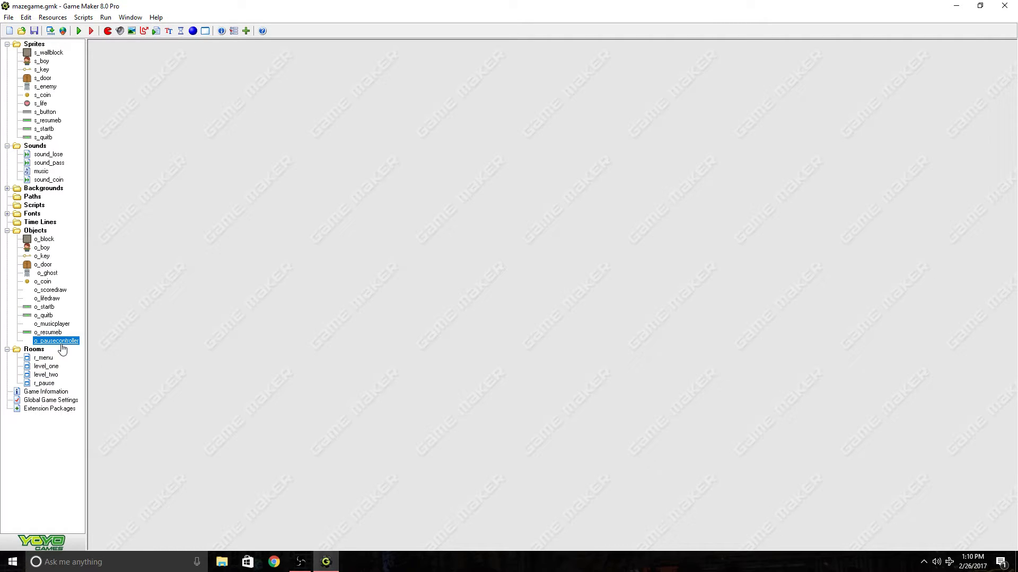
double_click(46, 367)
double_click(48, 375)
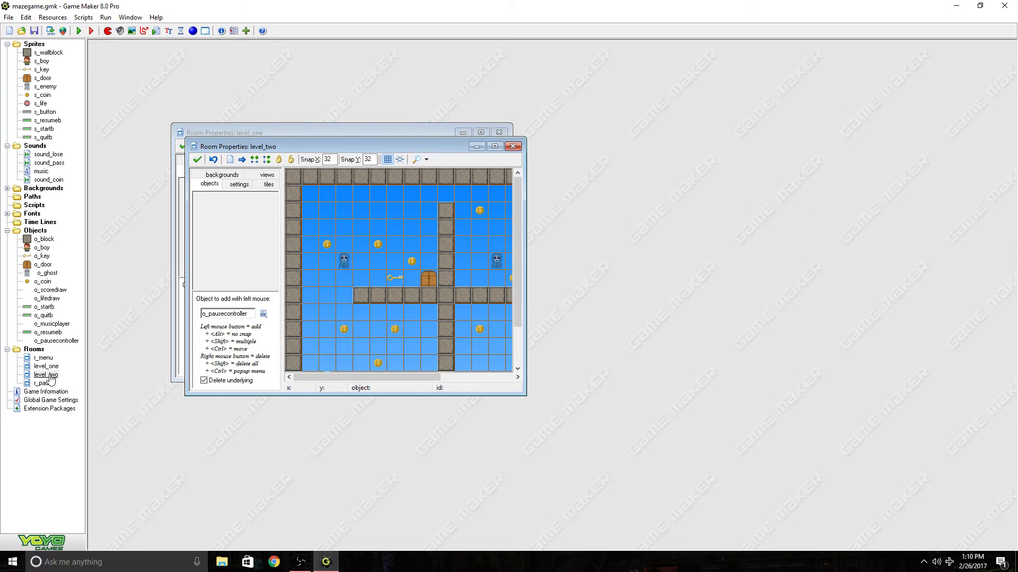
left_click(303, 191)
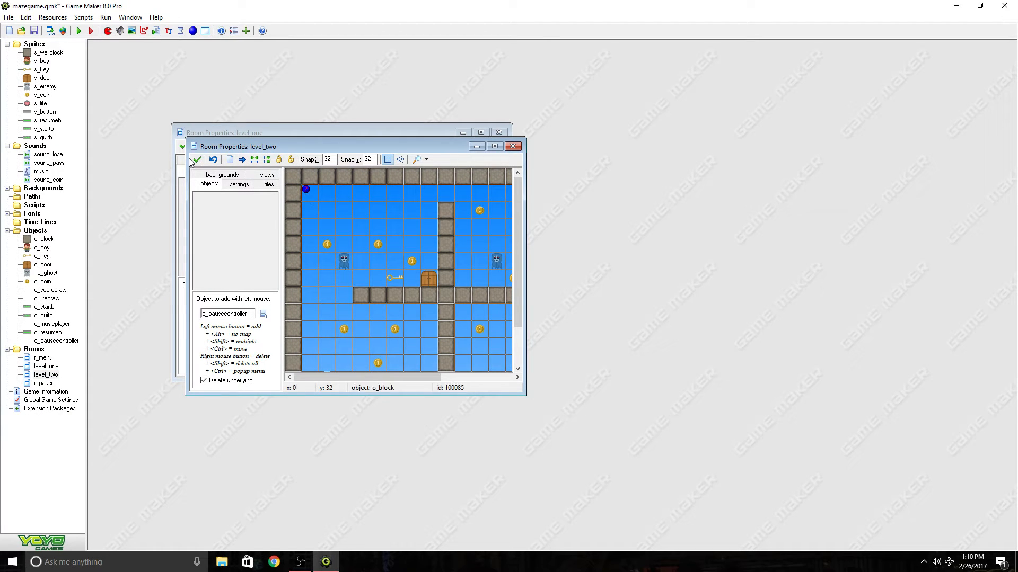
left_click(195, 160)
left_click(338, 186)
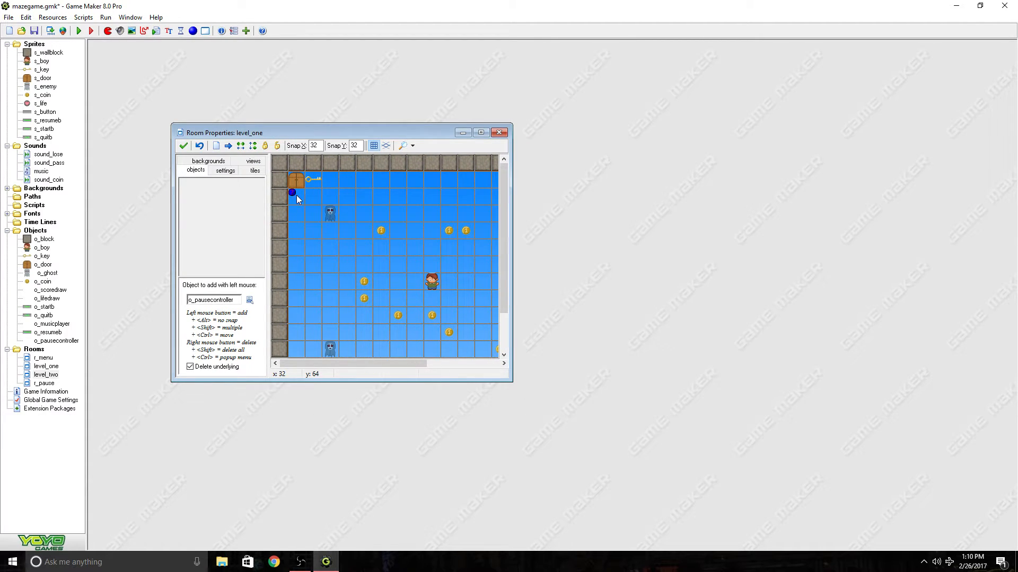
left_click(183, 146)
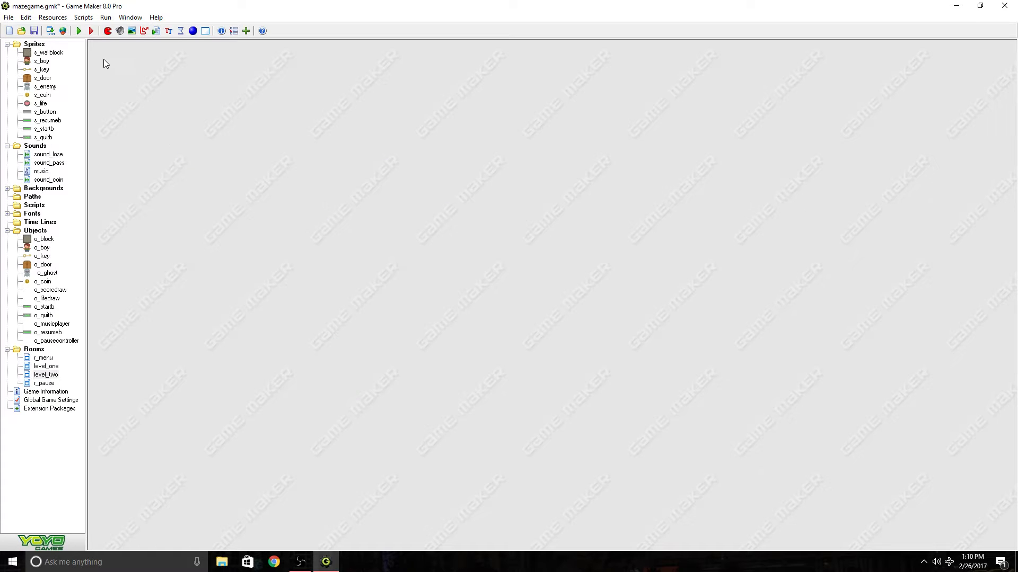
Step: Run the game in debug mode, move the boy around to collect coins, pause to the Resume screen and stop the run
left_click(91, 31)
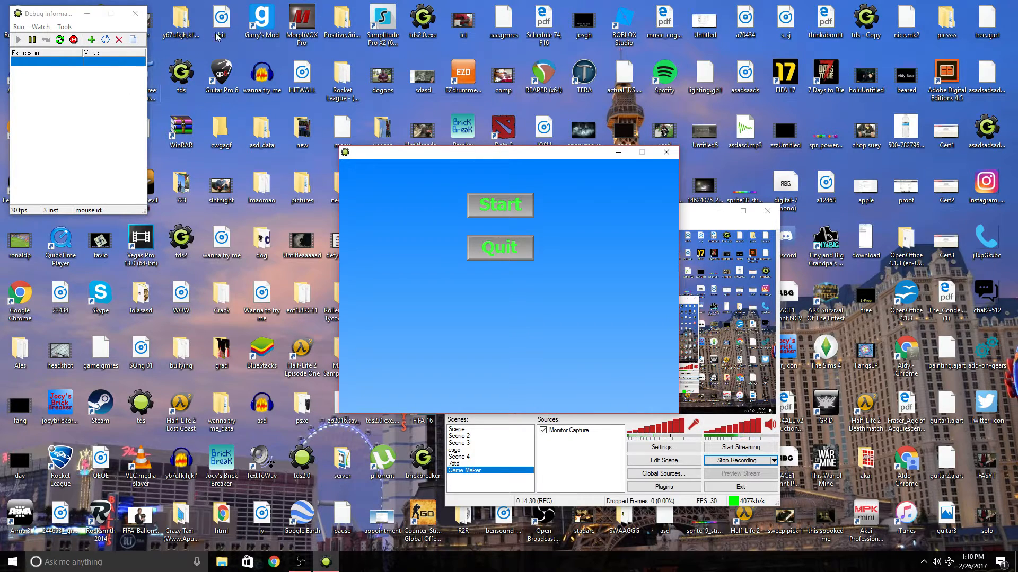
left_click(480, 208)
key("Down")
key("Right")
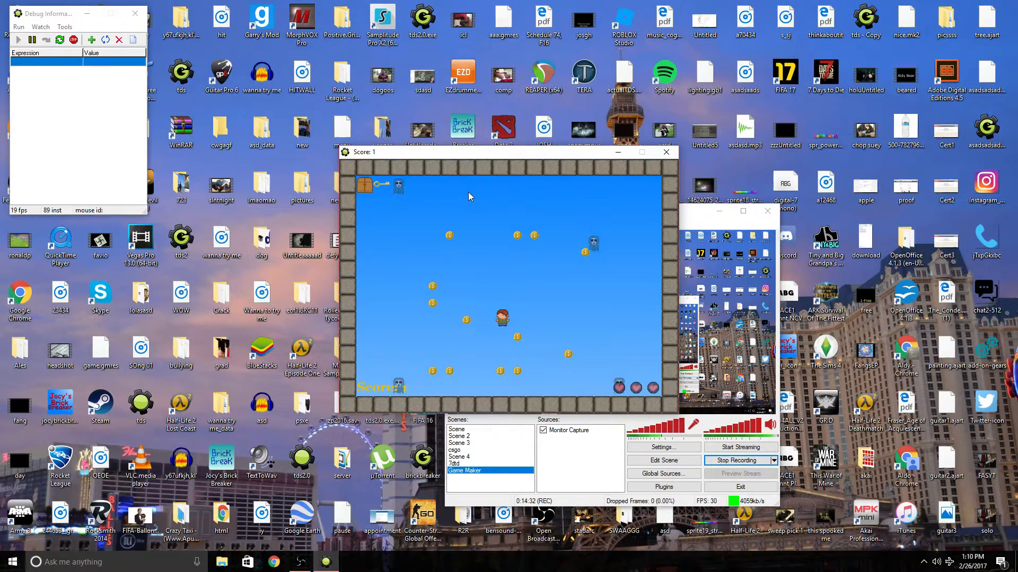
key("Left")
key("Up")
key("p")
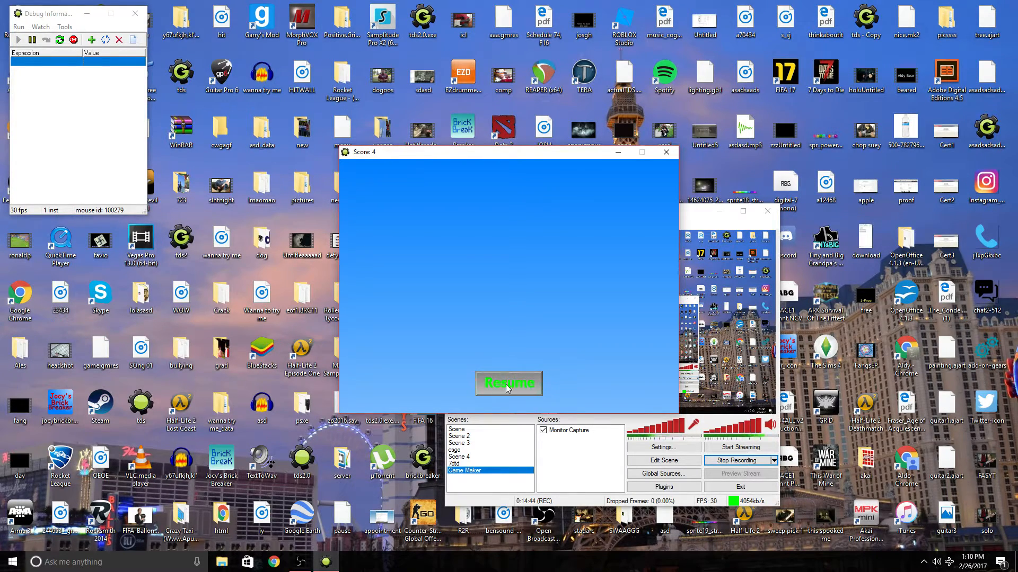
left_click(73, 39)
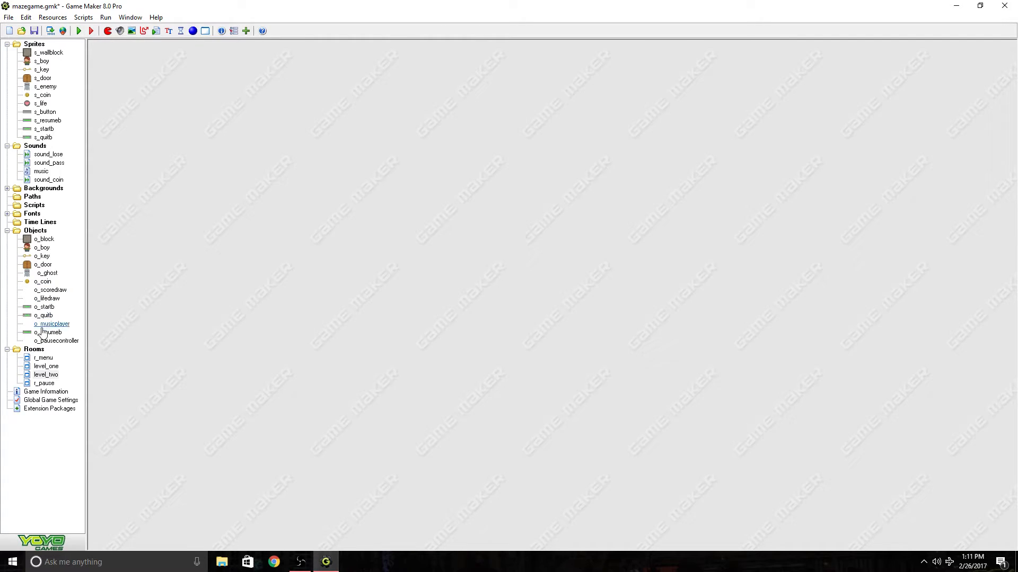
Step: Check the file name in o_resumeb's Load Game action
double_click(47, 332)
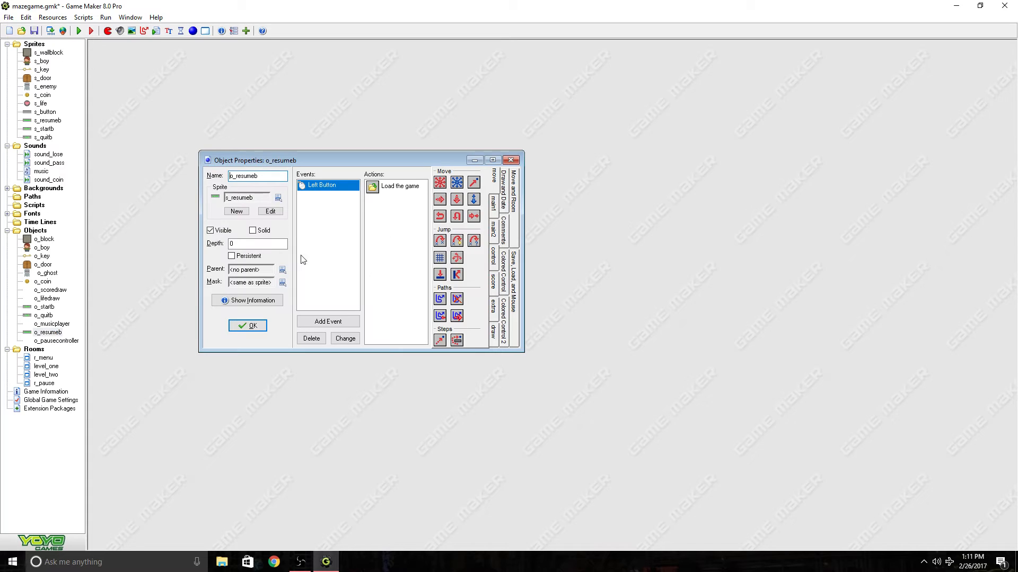
double_click(397, 188)
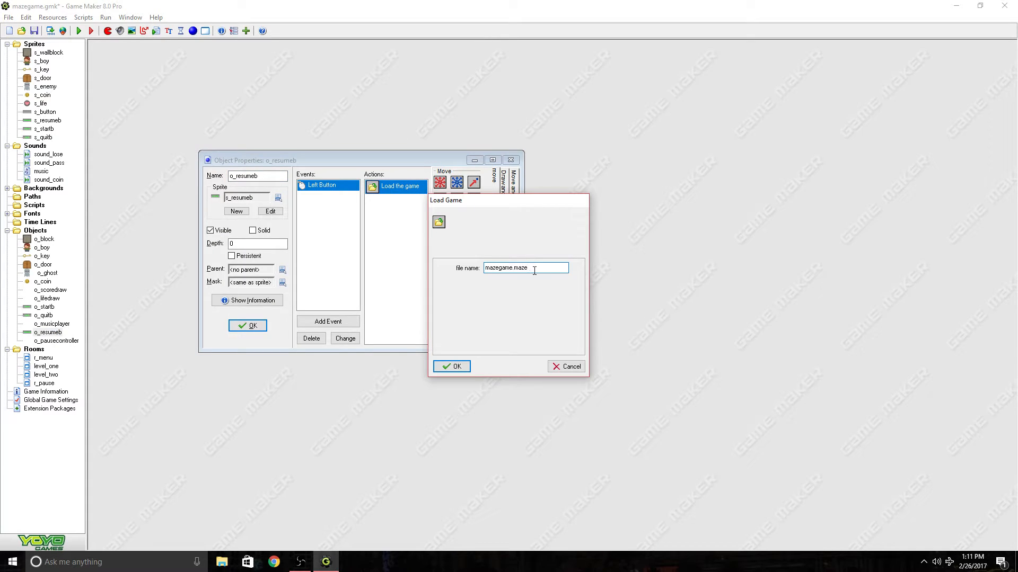
left_click_drag(534, 270, 436, 306)
left_click(453, 366)
Step: Check the file name in o_pausecontroller's Save Game action for comparison and close that object
double_click(58, 341)
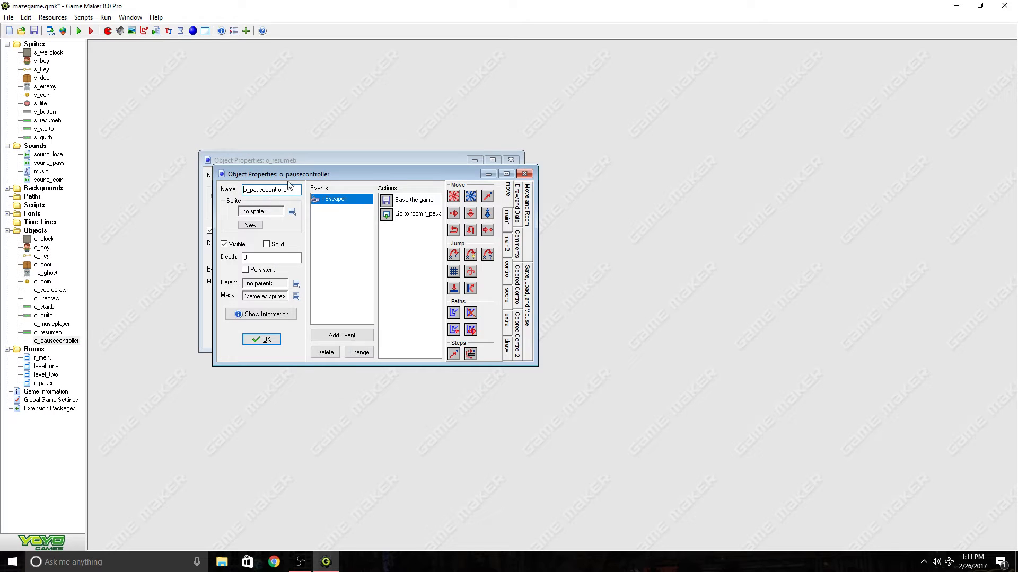
left_click_drag(300, 175, 317, 305)
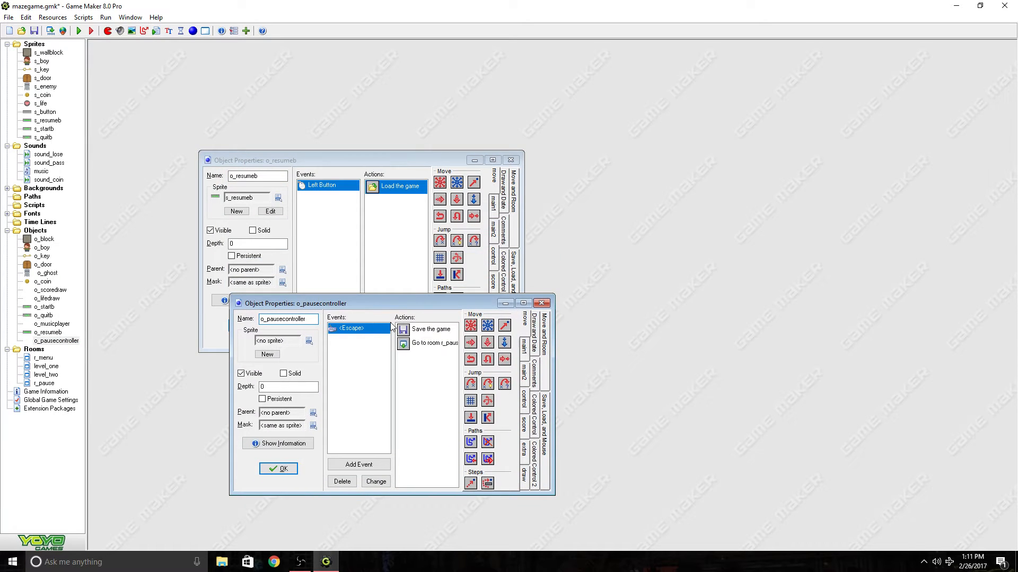
double_click(431, 329)
left_click(525, 270)
left_click_drag(527, 269, 437, 286)
left_click(451, 366)
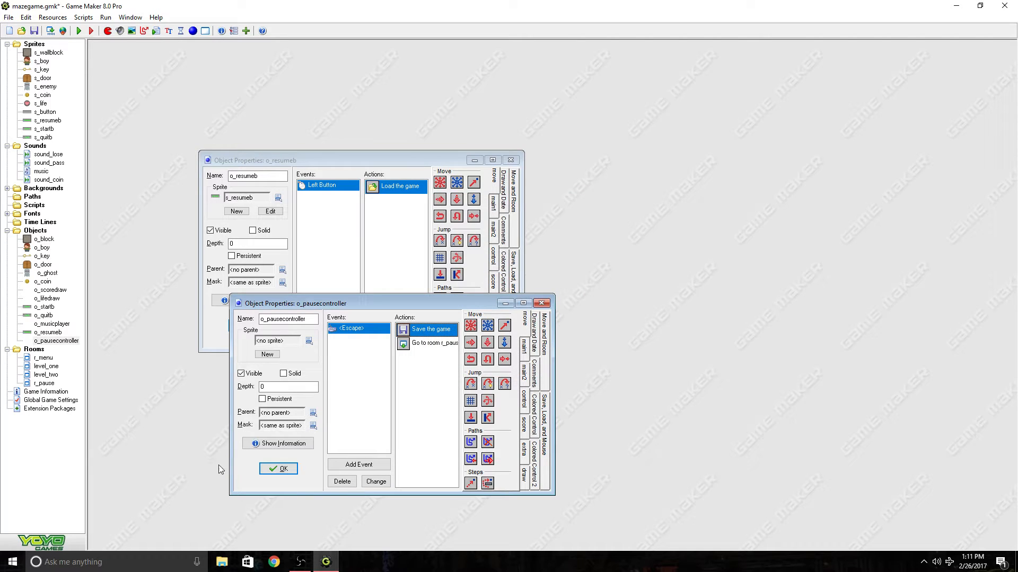
left_click(278, 468)
Step: Set the file name of o_resumeb's Load Game action to mazesave.maze and accept the action
double_click(398, 189)
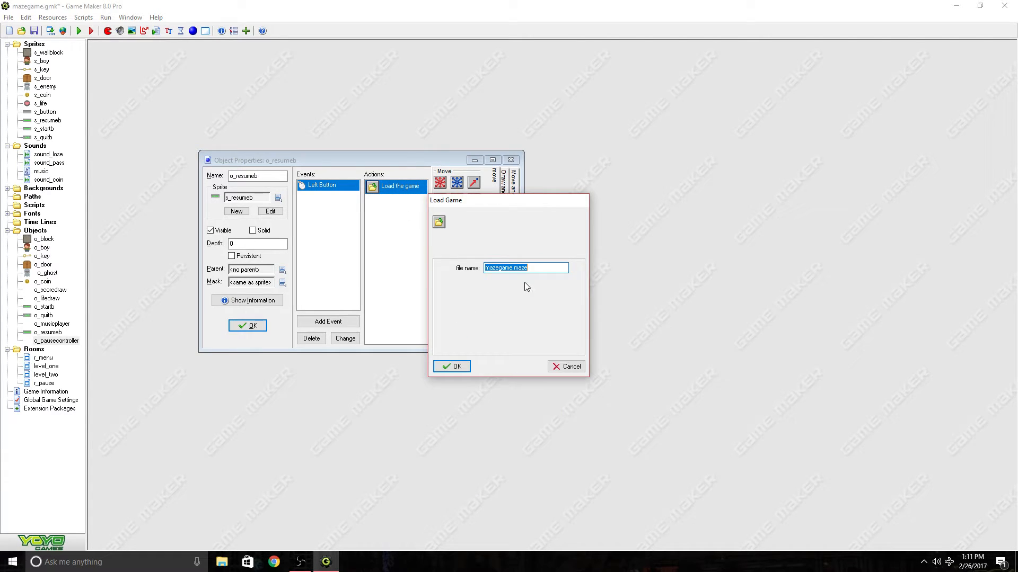
left_click(513, 267)
key("BackSpace")
key("BackSpace")
key("BackSpace")
key("BackSpace")
type("save")
key("Return")
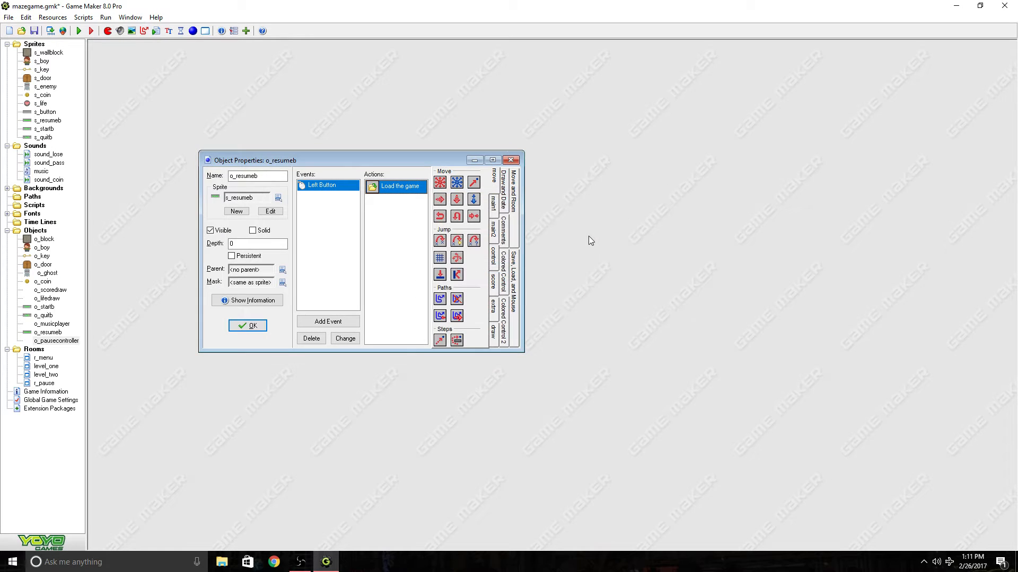
Step: Accept o_resumeb's changes and save the project, and start the game in debug mode from its menu
left_click(247, 326)
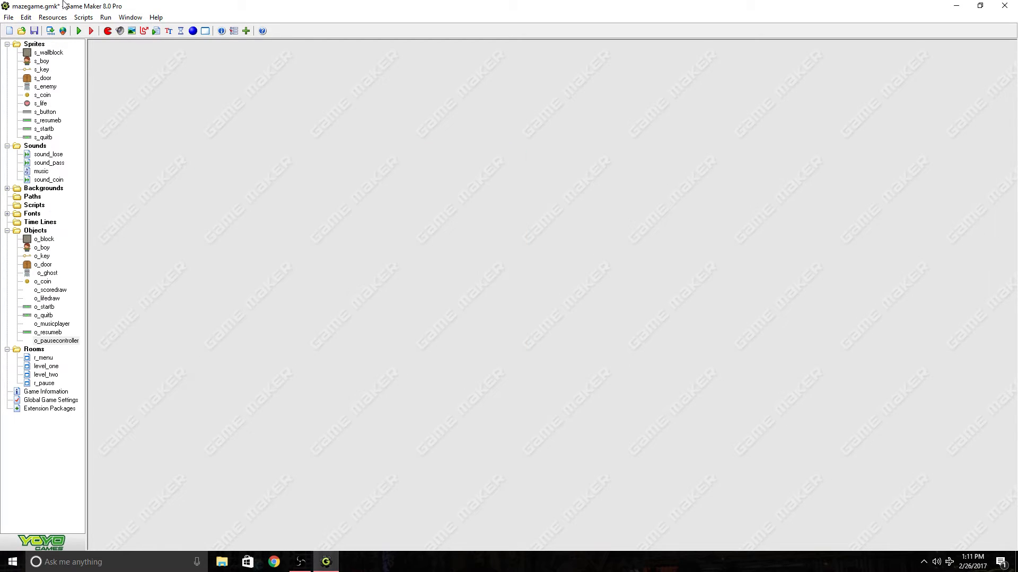
left_click(33, 31)
left_click(95, 34)
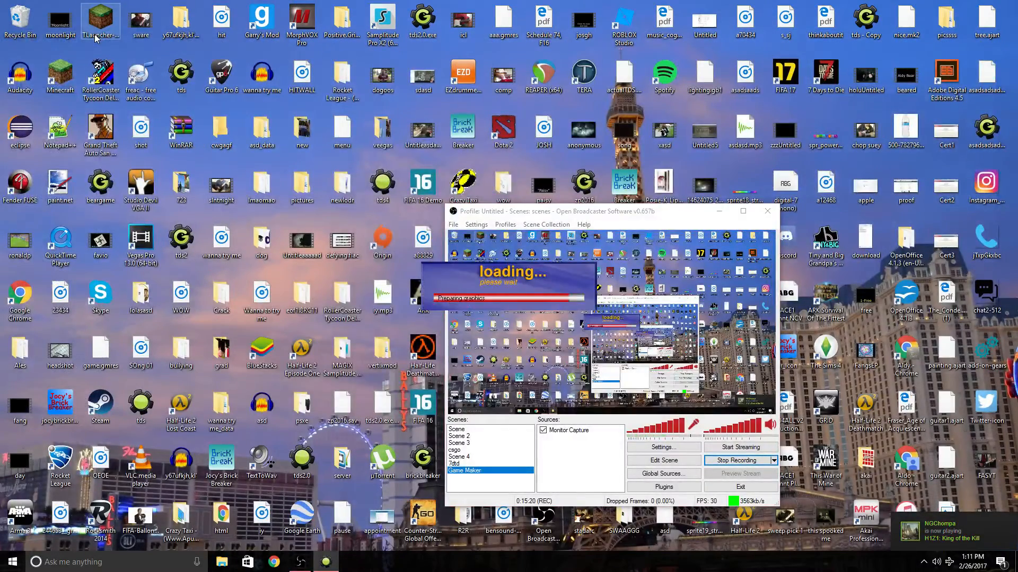
left_click(504, 208)
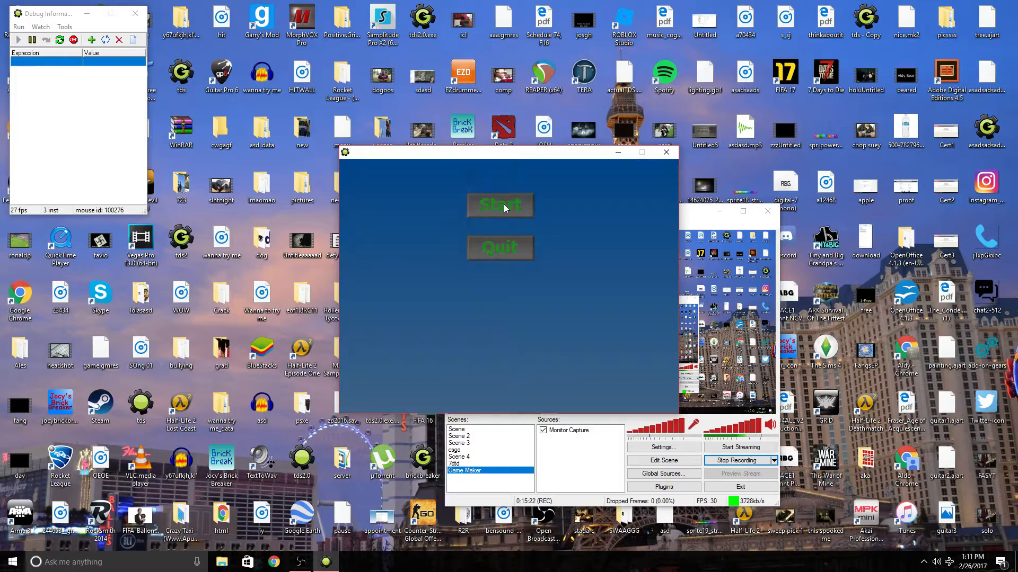
Step: Move the boy around level one to collect coins, and pause and resume the game to test the Resume button
key("Down")
key("Right")
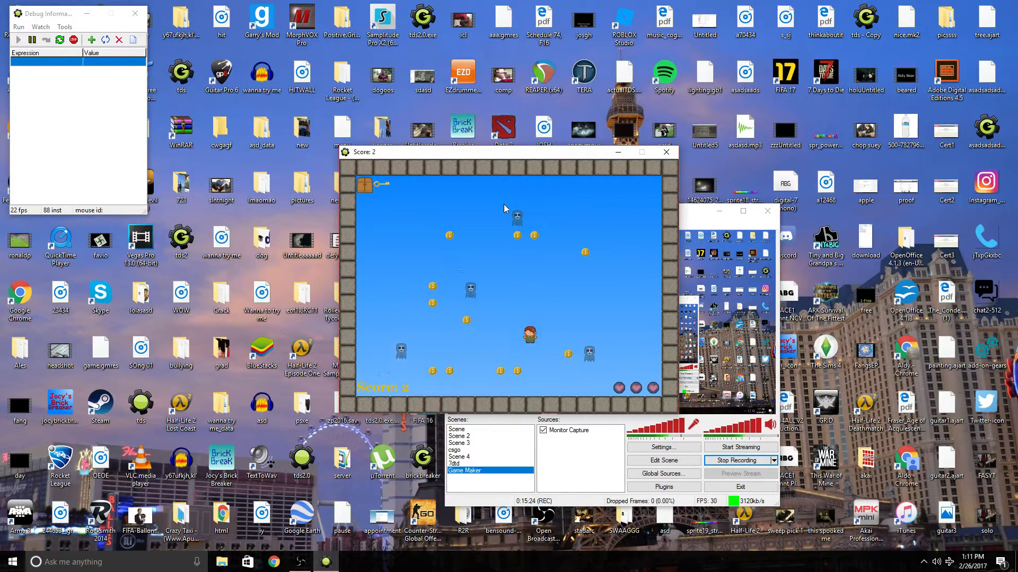
key("Down")
key("Left")
key("Up")
key("Up")
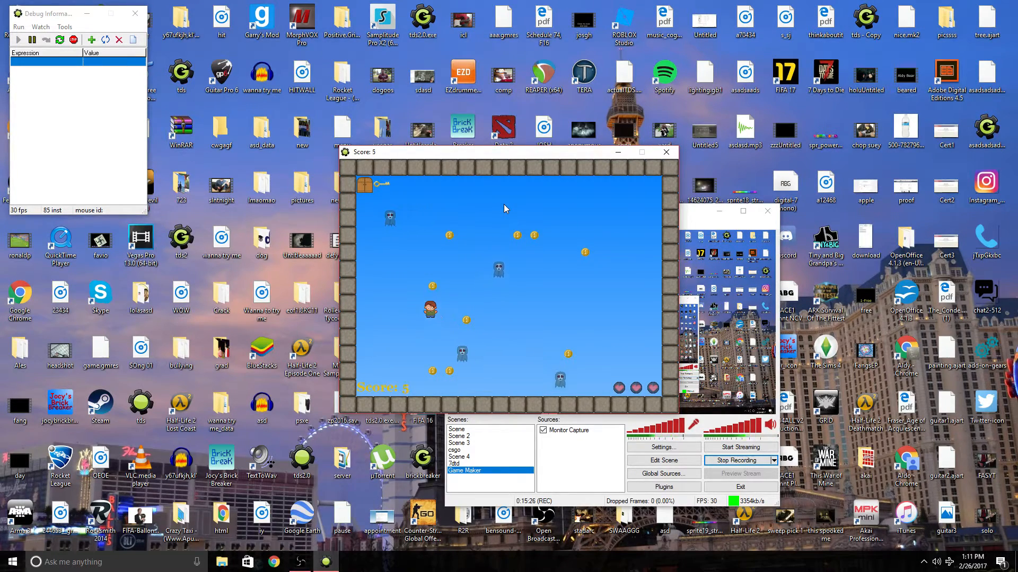
key("Escape")
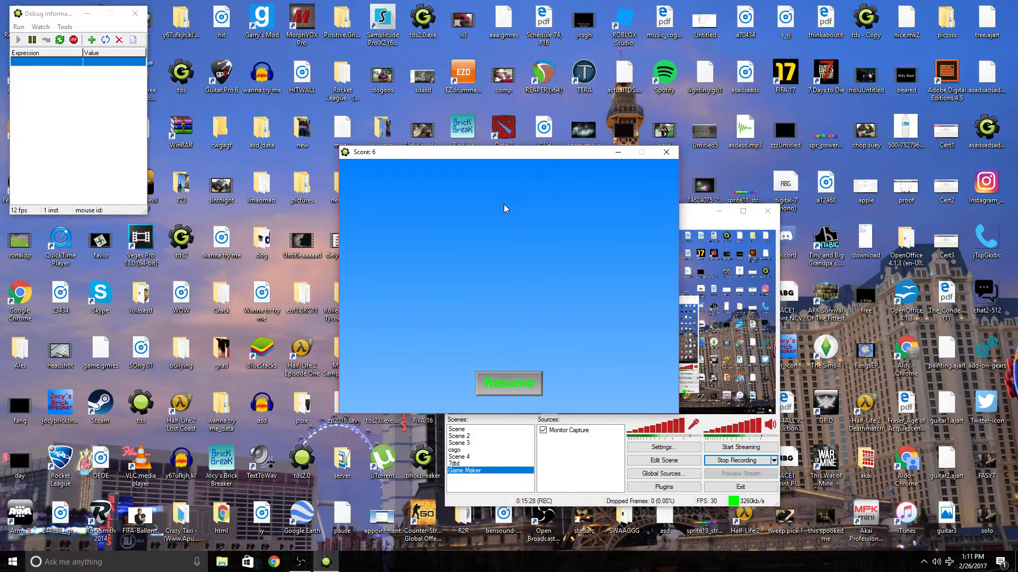
left_click(515, 382)
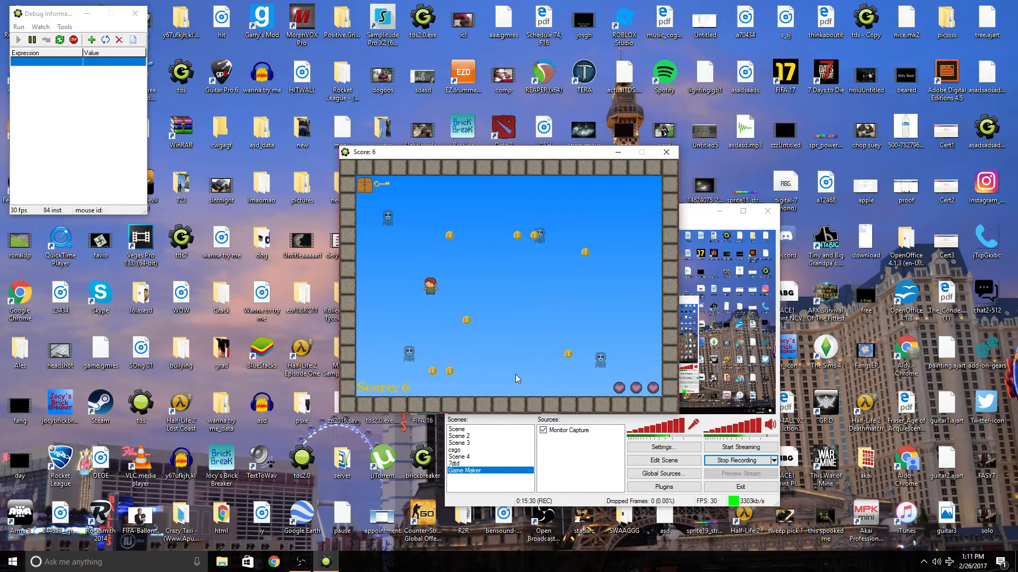
Step: Continue playing level one by collecting more coins and guiding the boy past the ghosts to the key and door
key("Right")
key("Down")
key("Up")
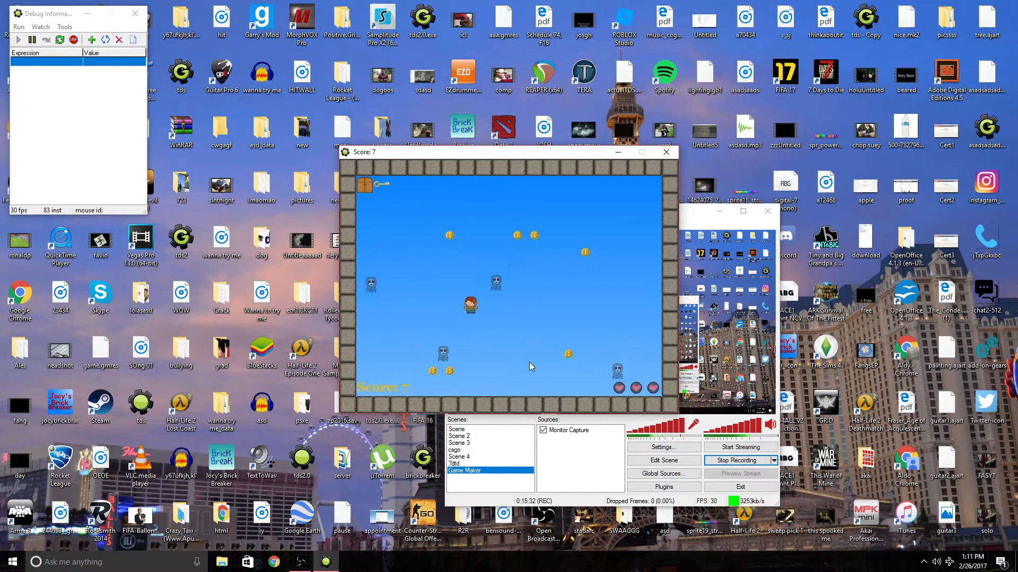
key("Left")
key("Up")
key("Right")
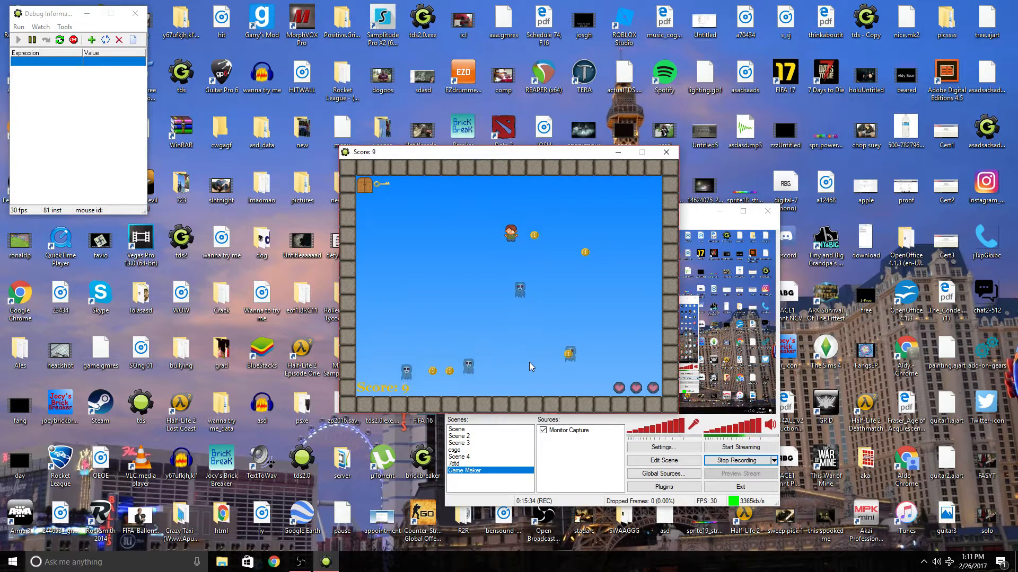
key("Right")
key("Left")
key("Down")
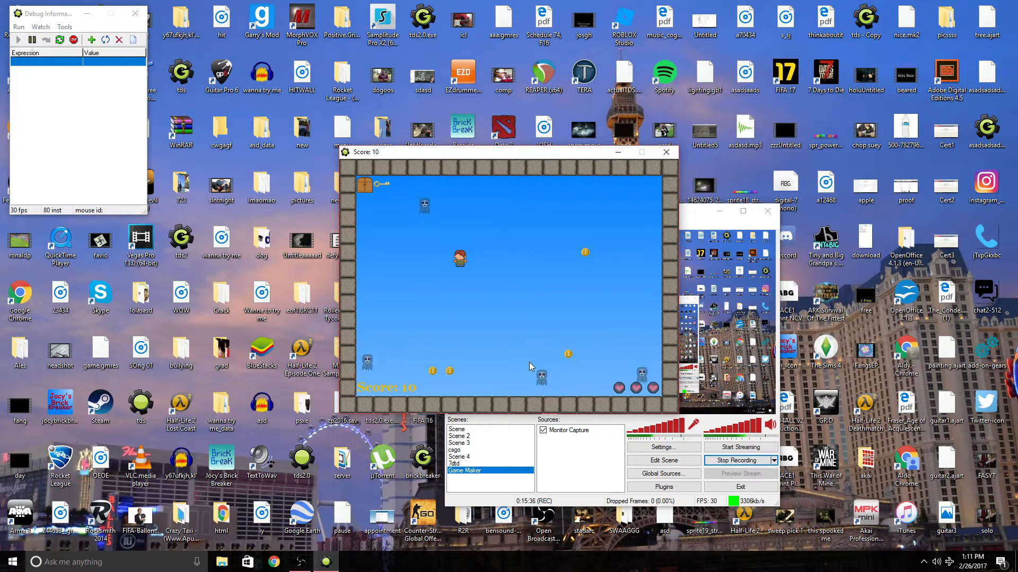
key("Left")
key("Down")
key("Right")
key("Up")
key("Right")
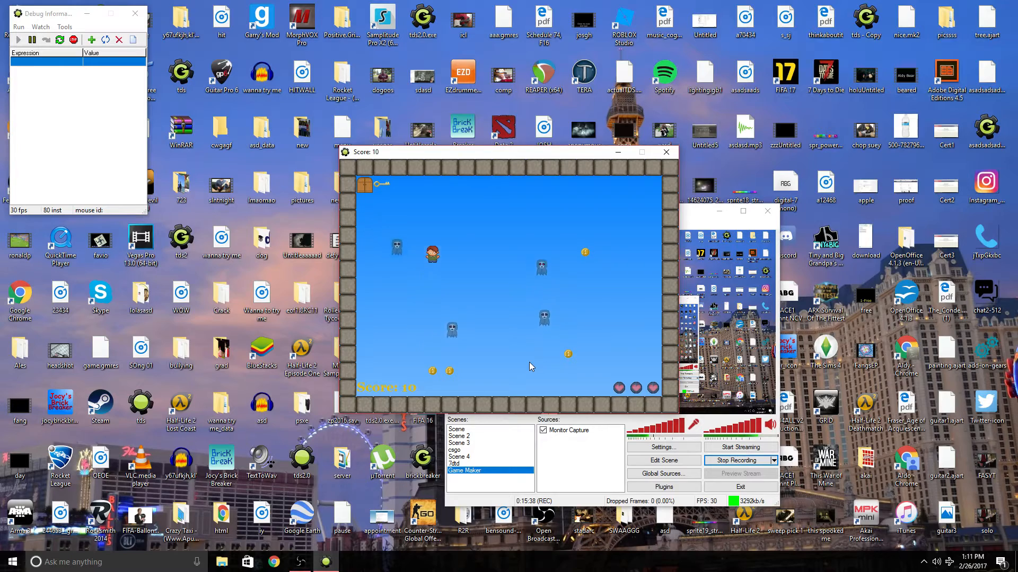
key("Up")
key("Left")
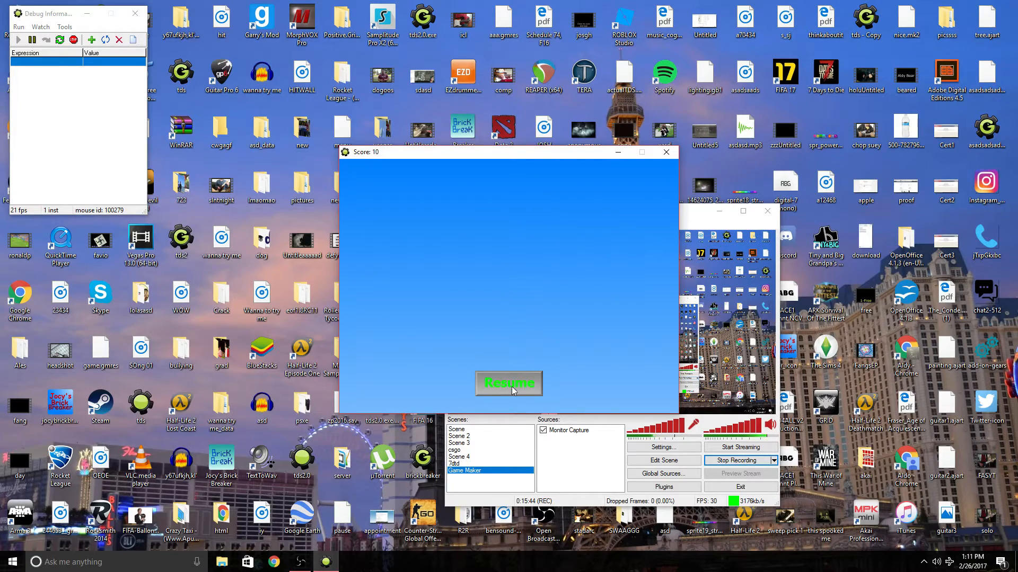
Step: Test the Resume button from the pause screen in level two and stop the debug run
left_click(513, 391)
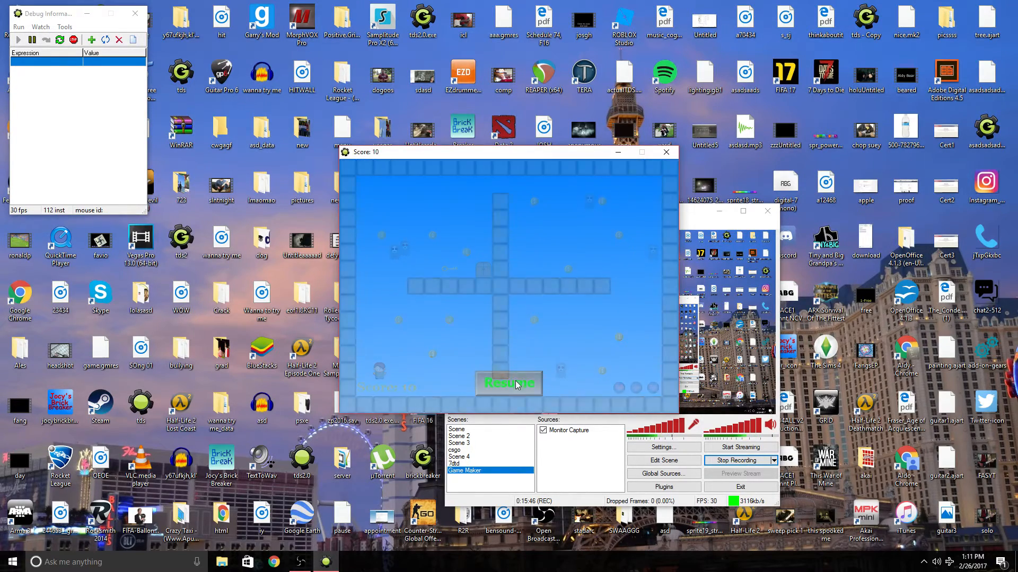
left_click(512, 390)
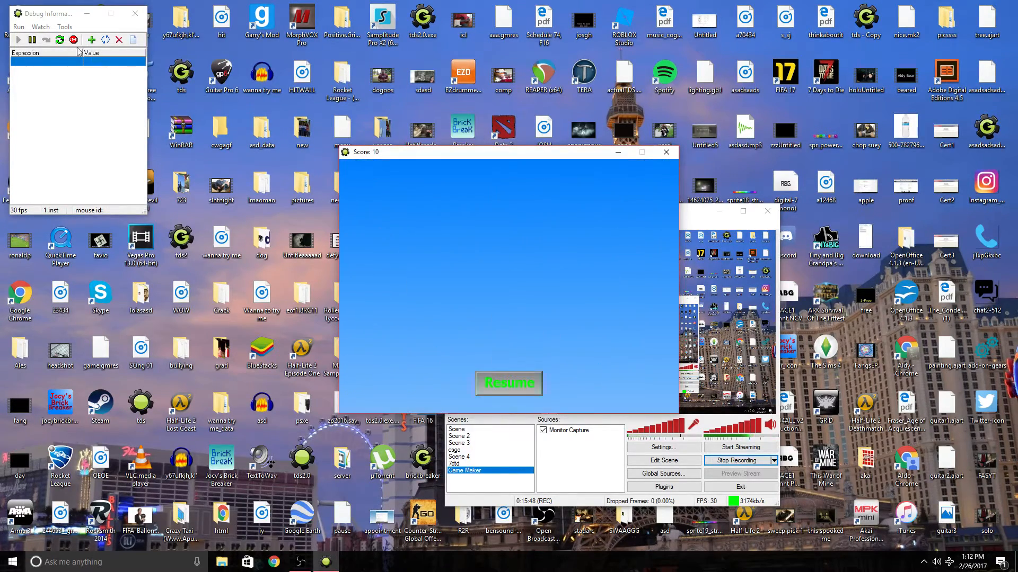
left_click(73, 39)
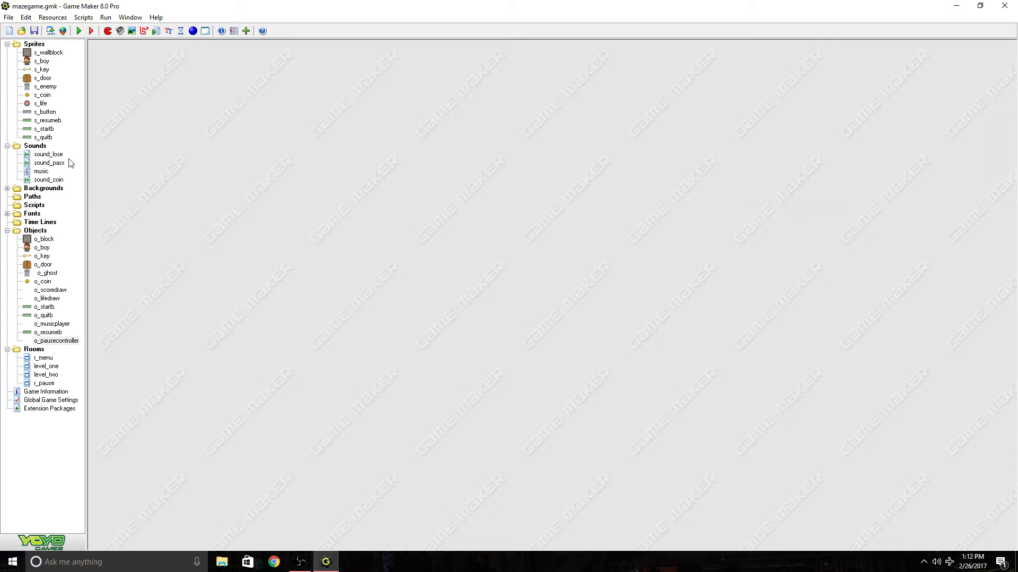
Step: Open the r_pause room and move its Resume button up about five grid cells
left_click(45, 137)
double_click(44, 383)
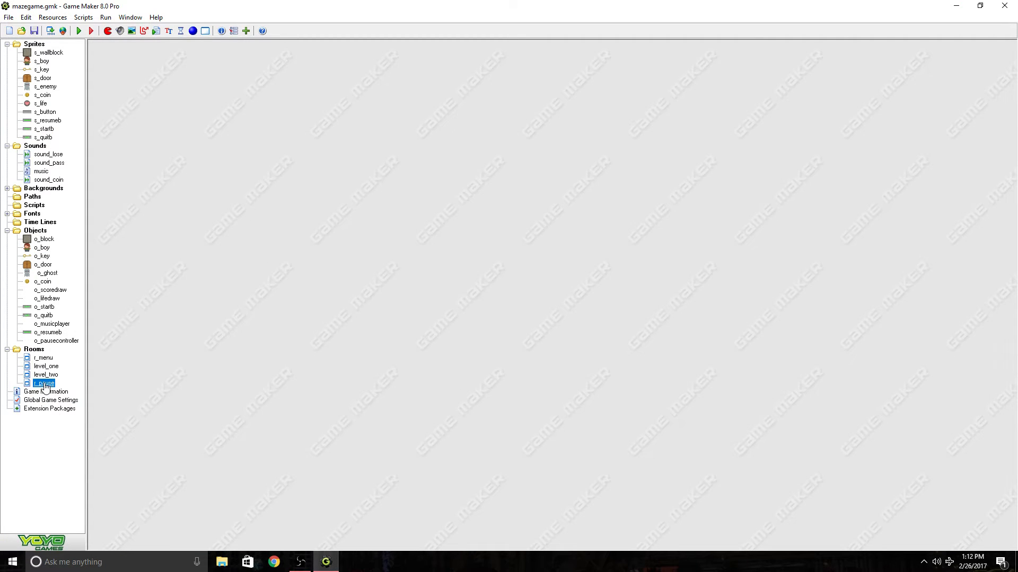
left_click(536, 187)
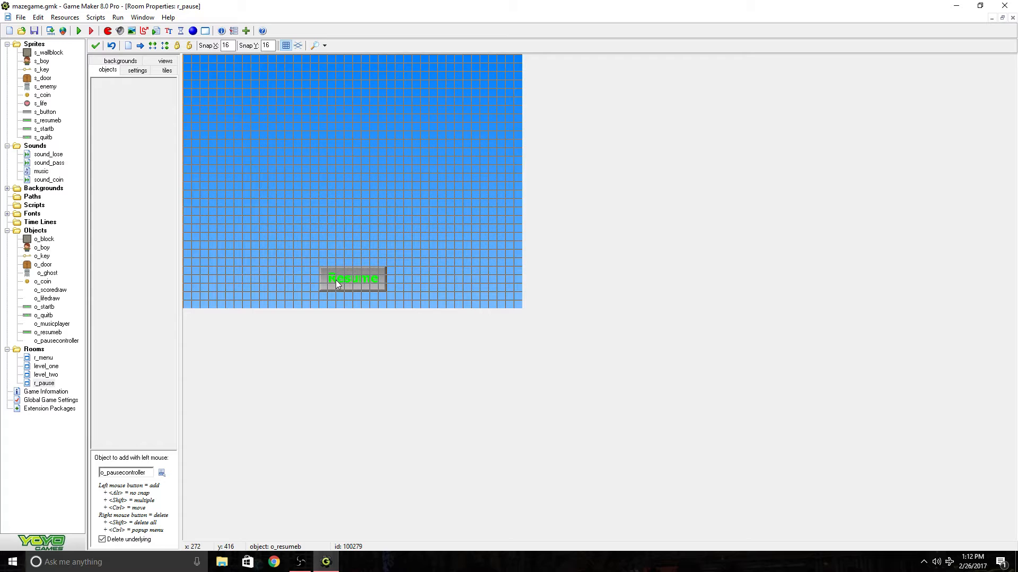
left_click_drag(336, 280, 323, 226, "ctrl")
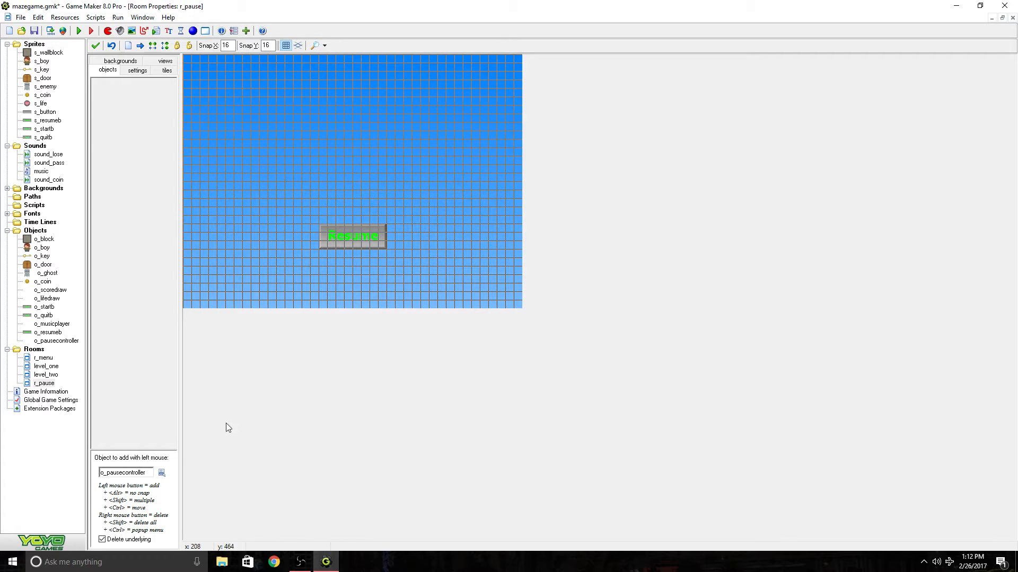
Step: Place an o_quitb button directly below Resume in r_pause, hide the grid and accept the room
left_click(162, 472)
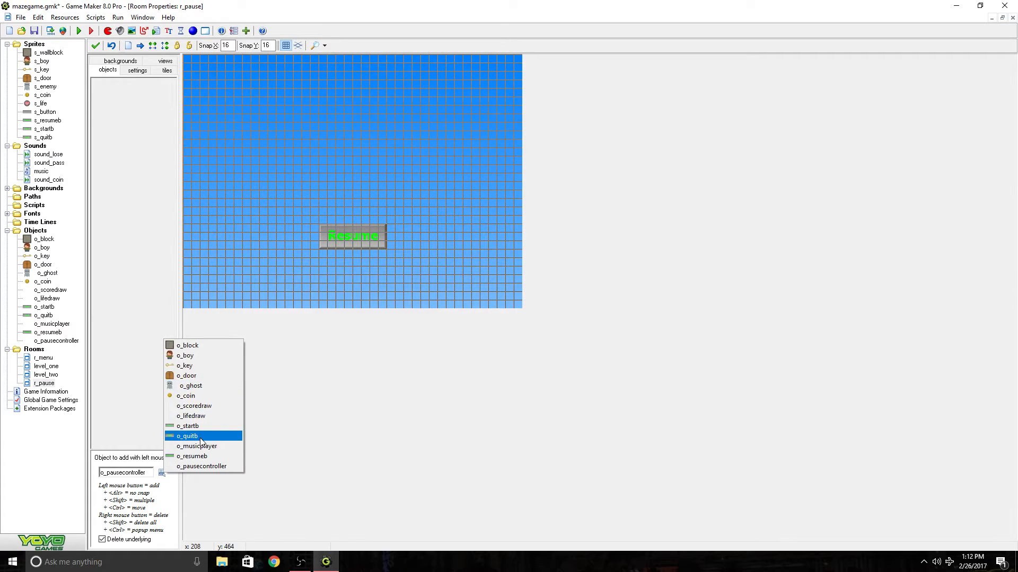
left_click(188, 437)
left_click(326, 265)
left_click_drag(326, 265, 327, 269)
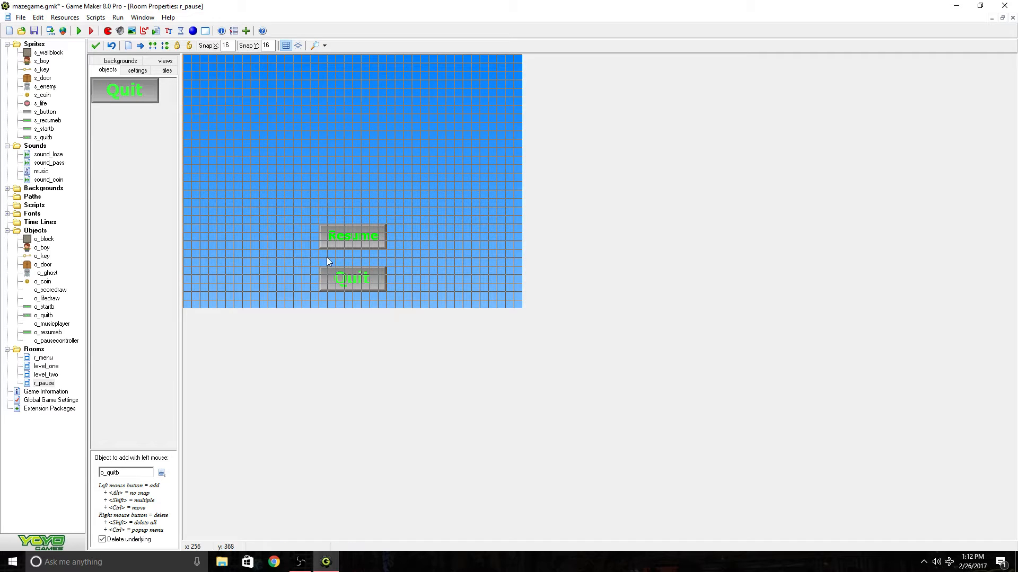
left_click(286, 45)
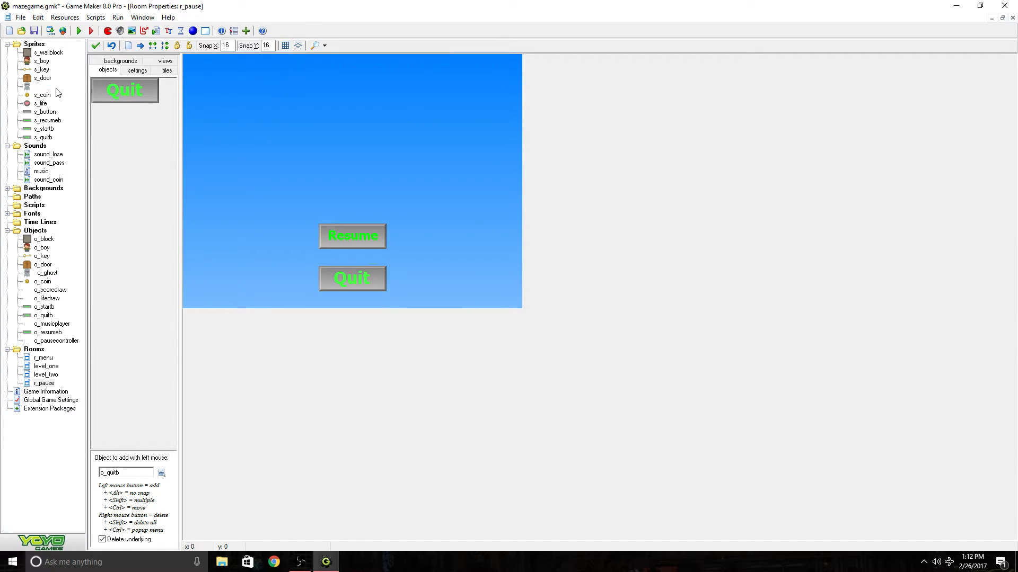
left_click(93, 47)
Step: Run the game in debug mode and guide the boy through level one's key and door into level two
left_click(92, 31)
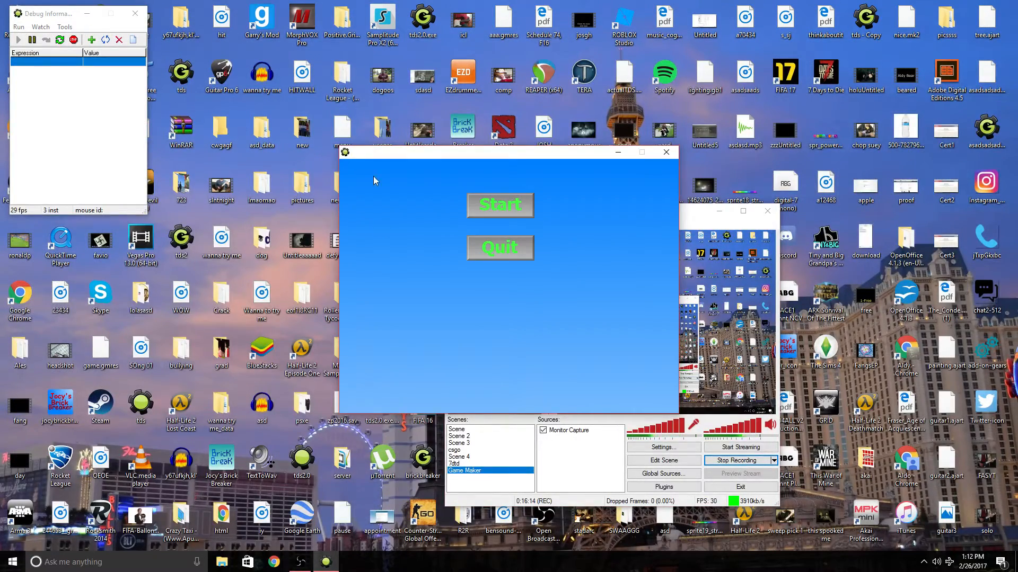
left_click(480, 207)
key("Left")
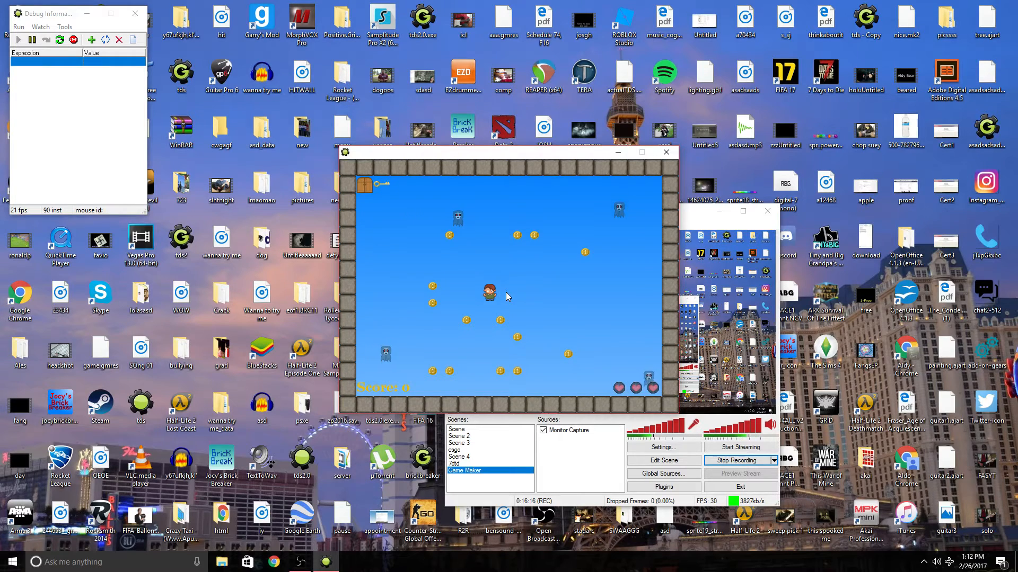
key("Up")
key("Left")
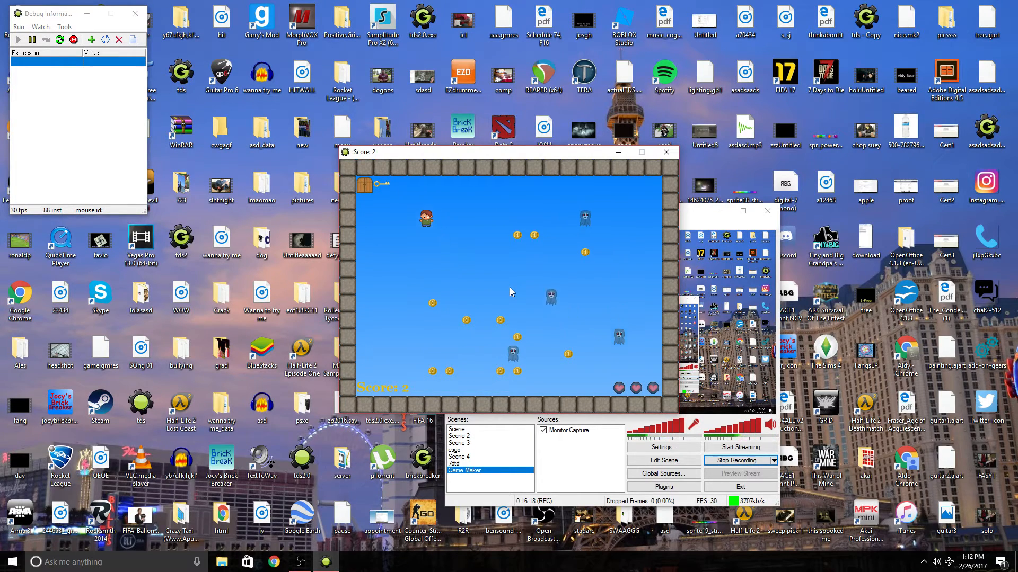
key("Right")
key("Up")
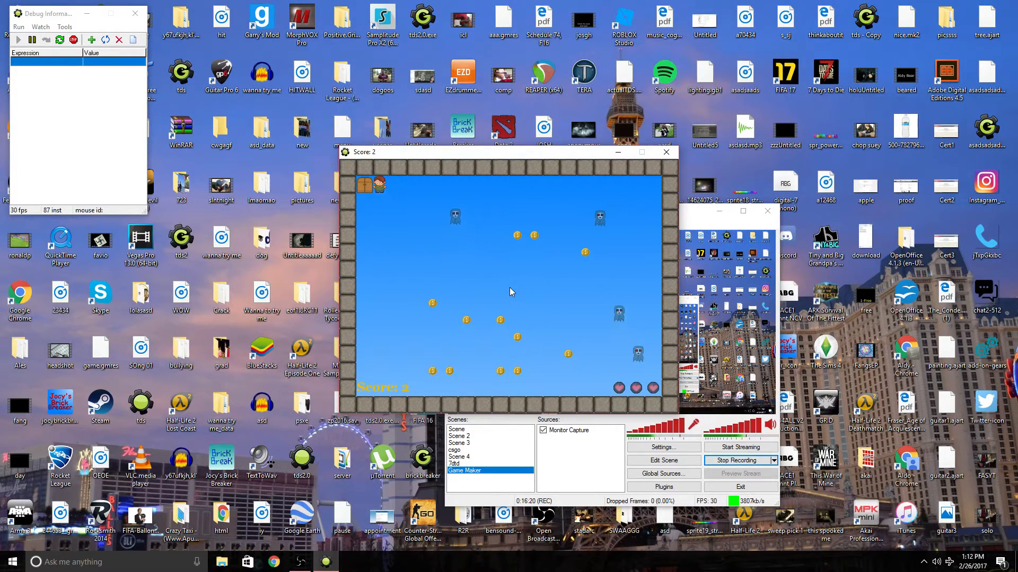
key("Up")
key("Right")
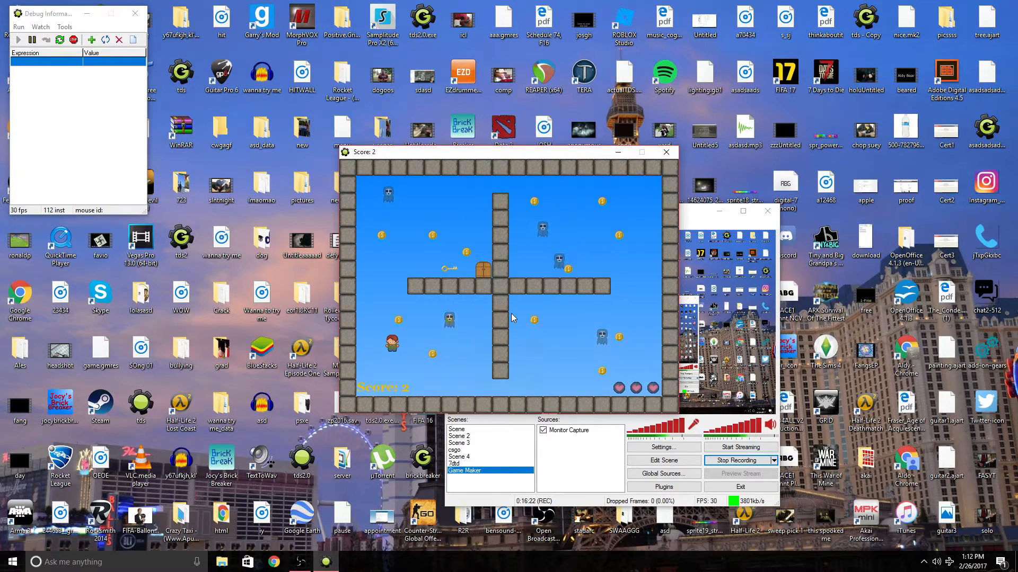
Step: Pause the game and exit with the pause room's Quit button, and save the project
key("Escape")
left_click(523, 382)
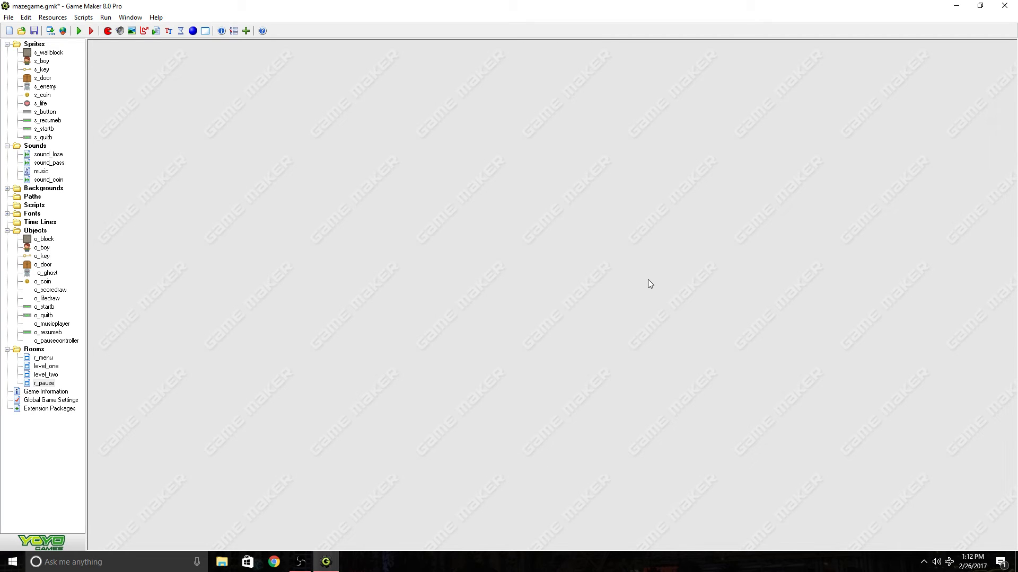
left_click(34, 31)
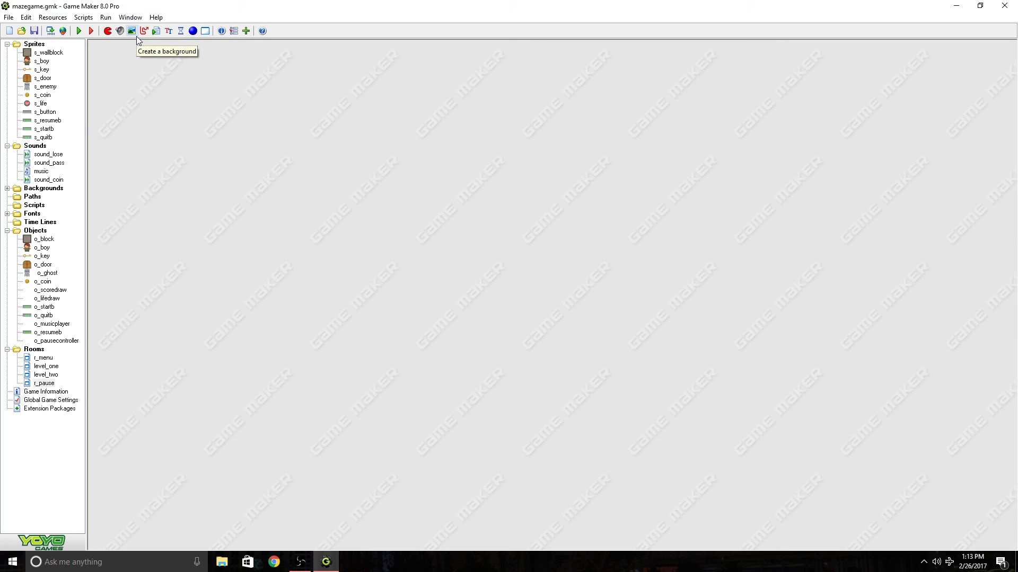
left_click(300, 562)
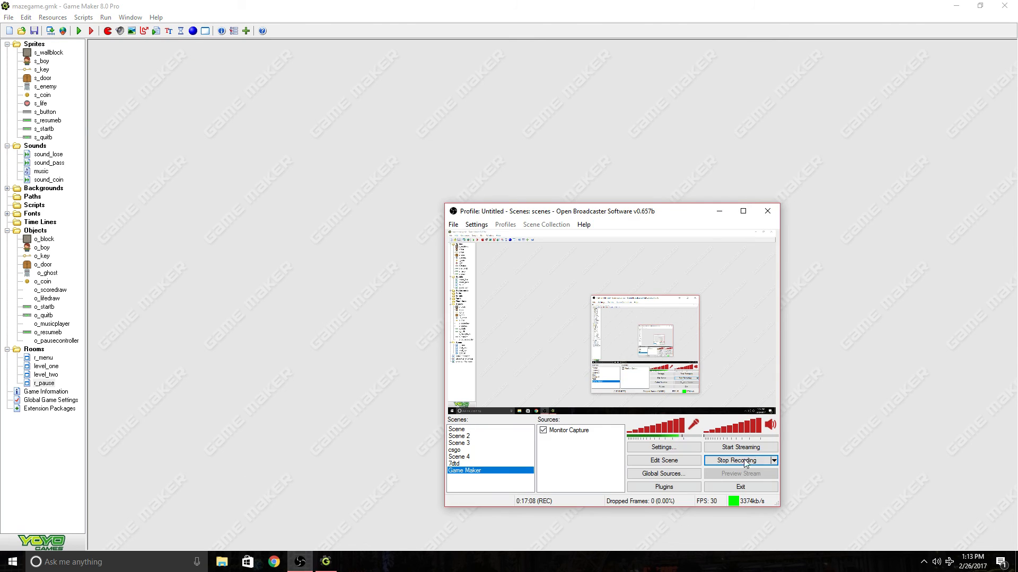